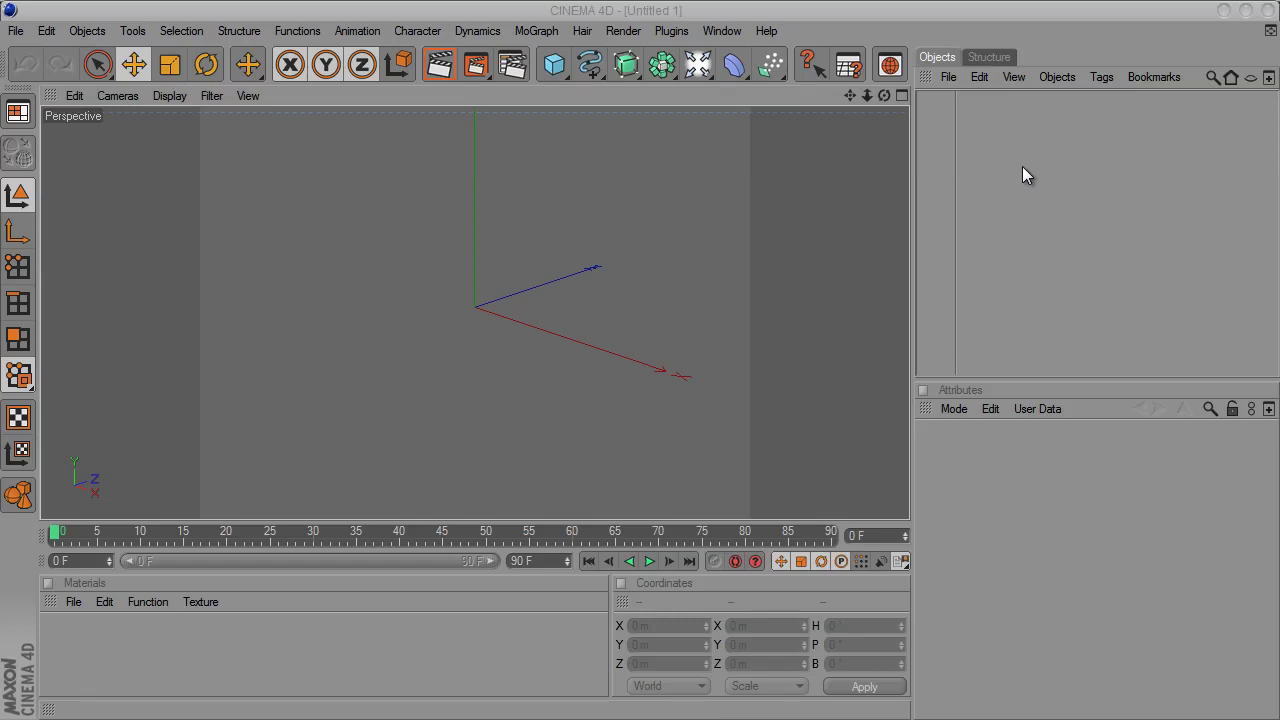
left_click(949, 78)
left_click(949, 77)
left_click(985, 77)
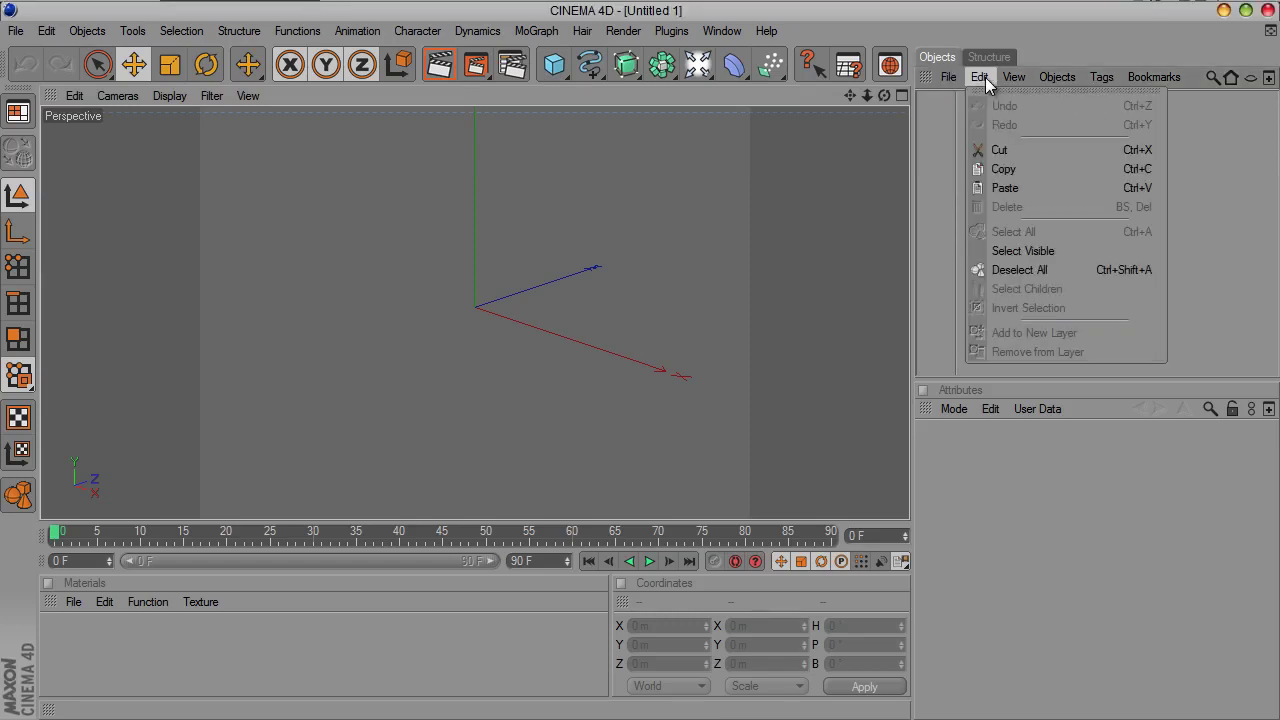
mouse_move(1011, 76)
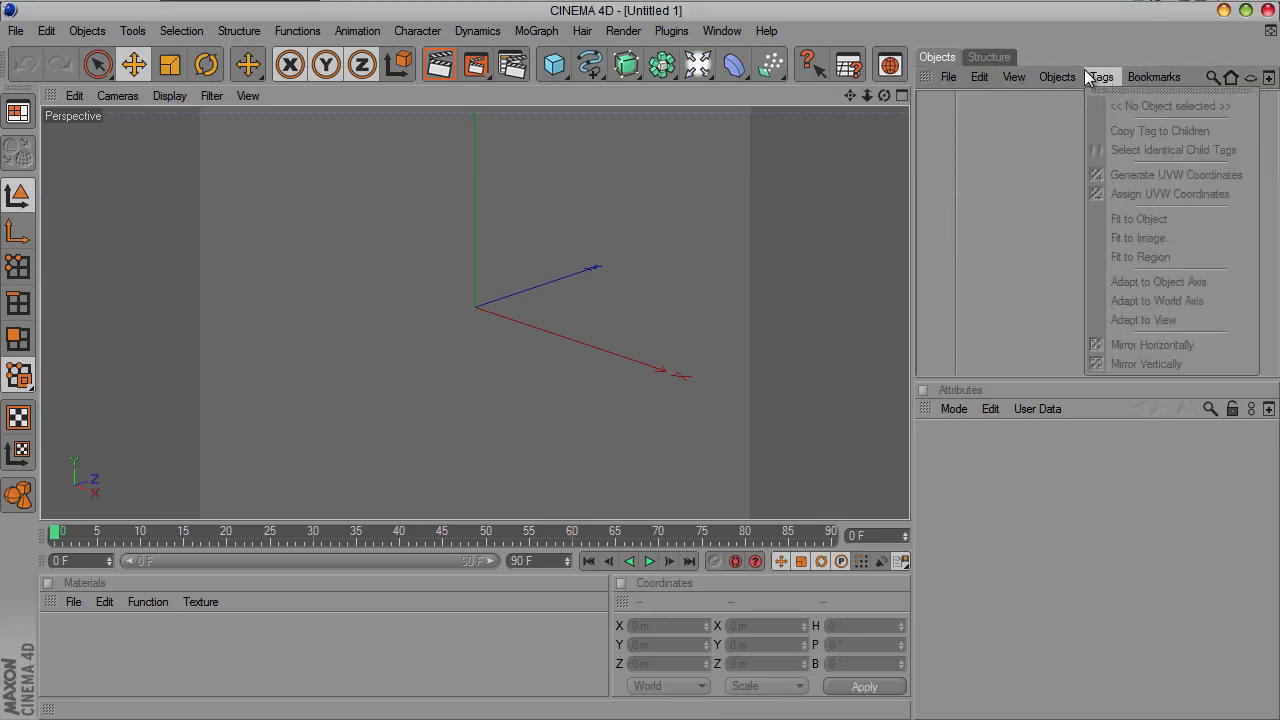
mouse_move(948, 77)
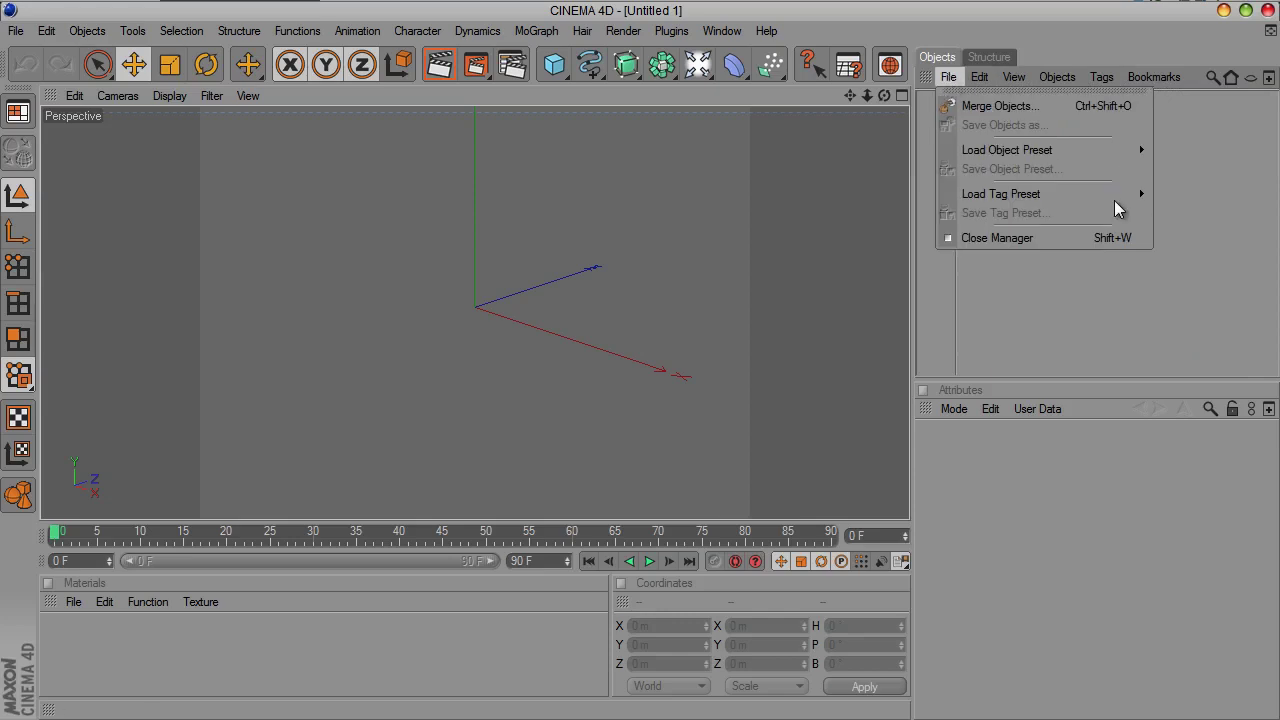
left_click(1173, 278)
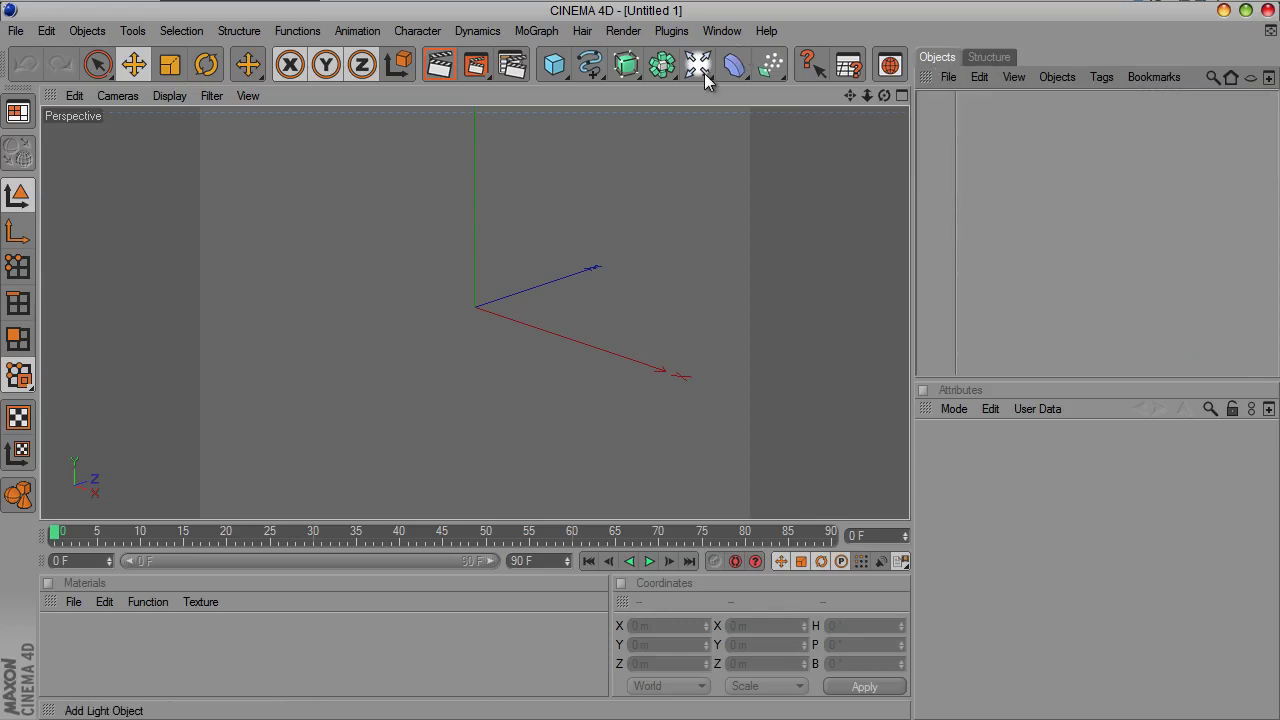
Open the render settings and set the output size to the Editor Resolution screen preset.
left_click(513, 66)
left_click(194, 73)
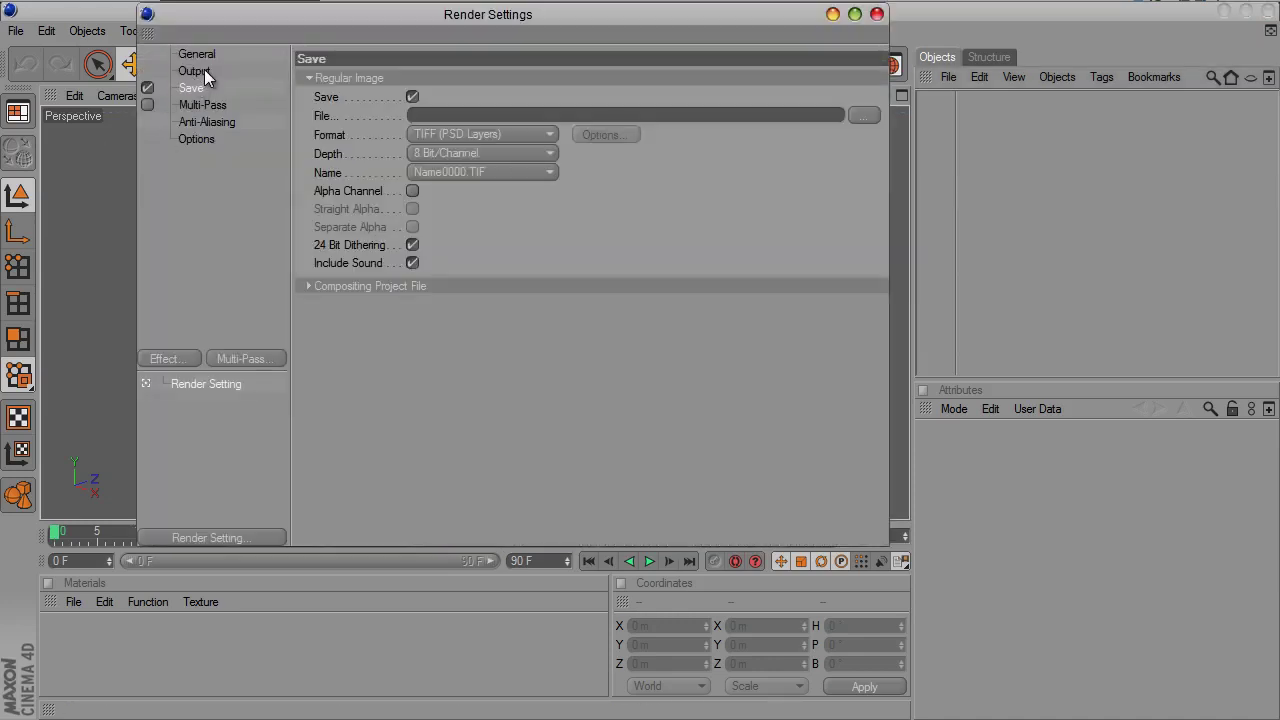
left_click(319, 78)
mouse_move(384, 96)
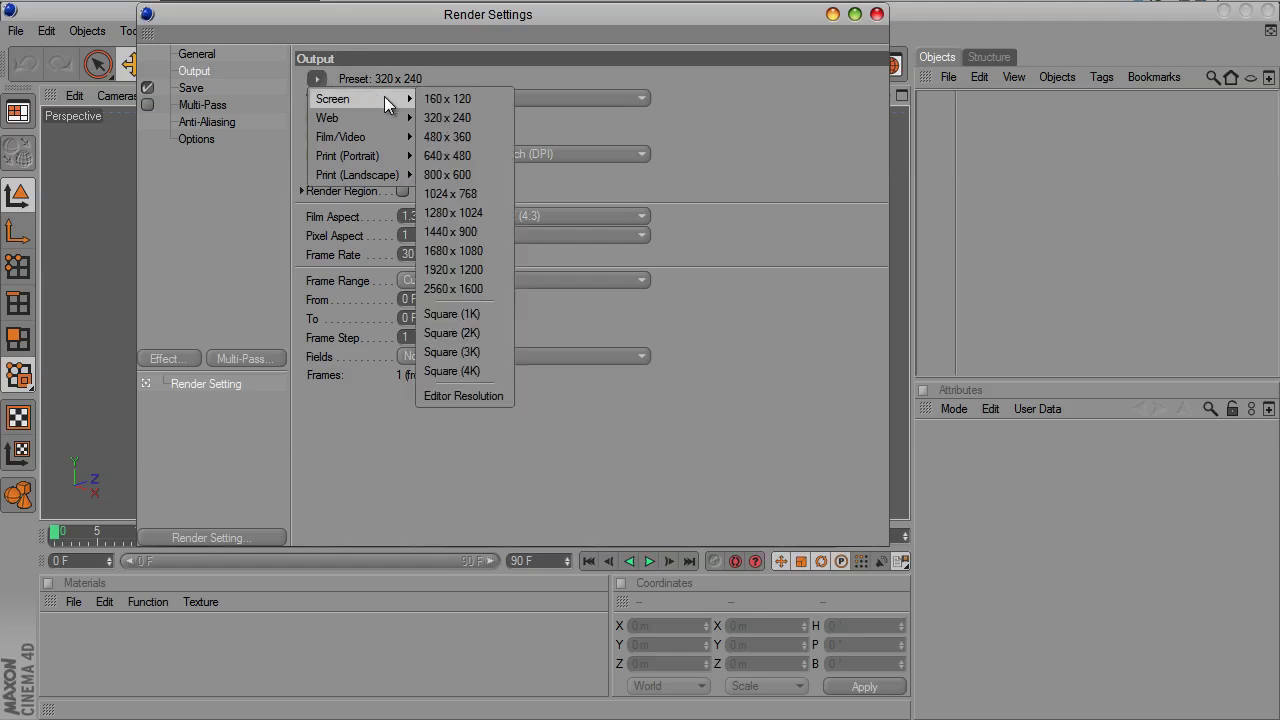
left_click(497, 396)
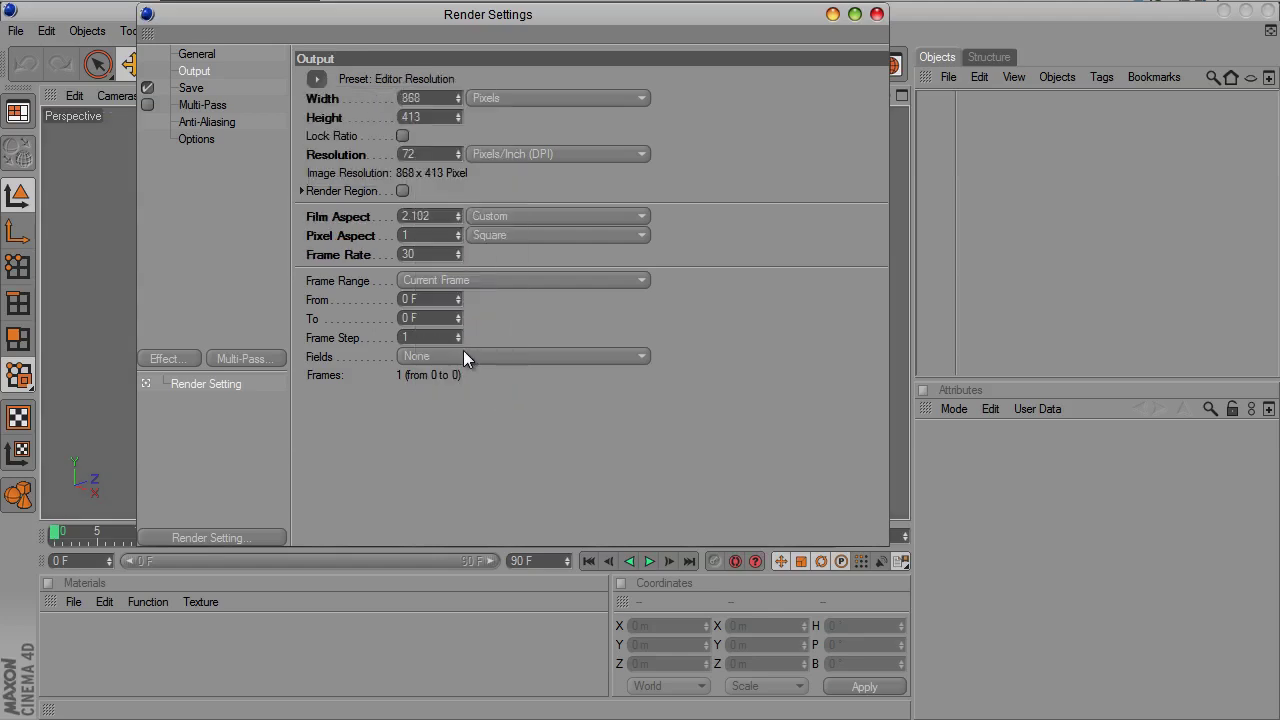
Set the render output's frame range to All Frames.
left_click(431, 281)
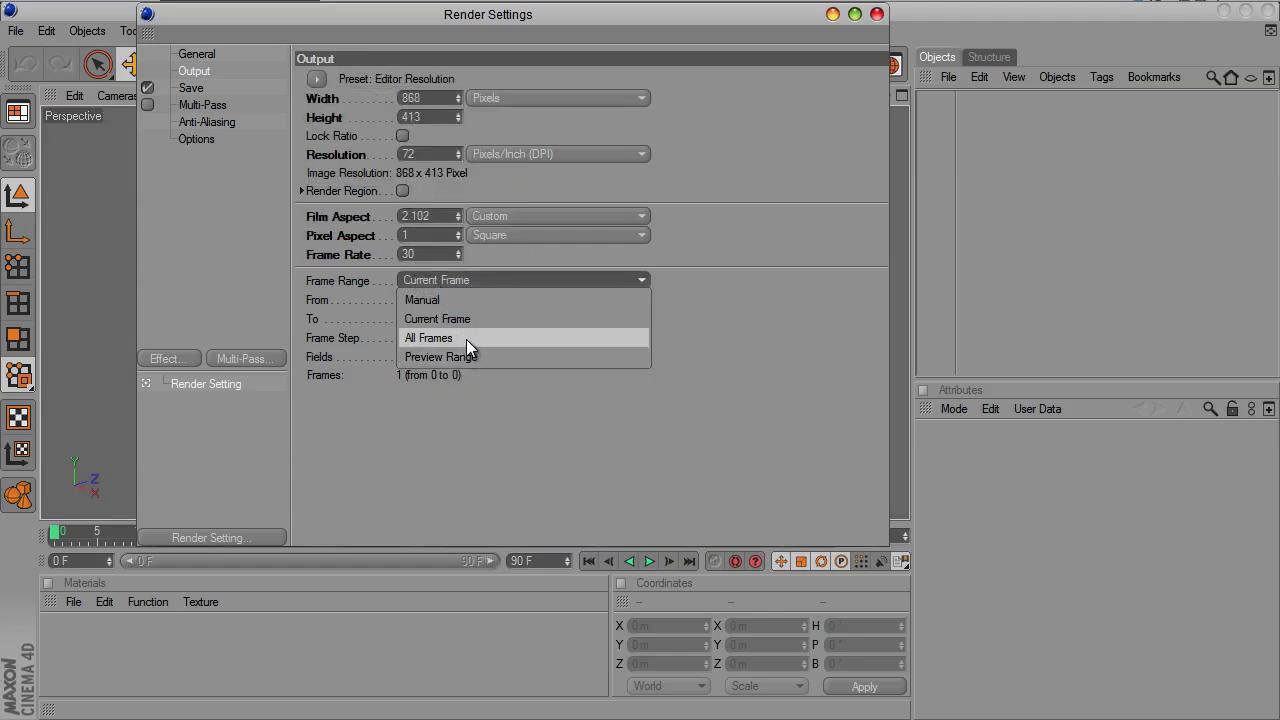
left_click(440, 338)
left_click(446, 281)
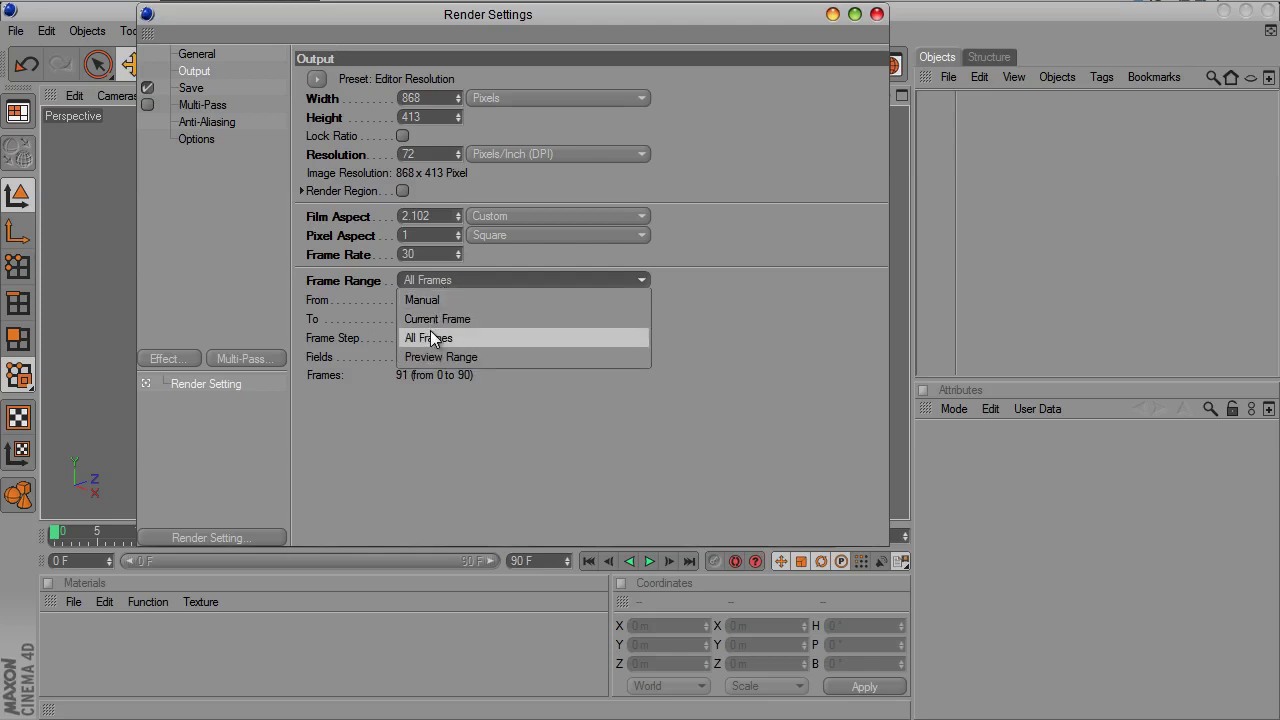
left_click(463, 321)
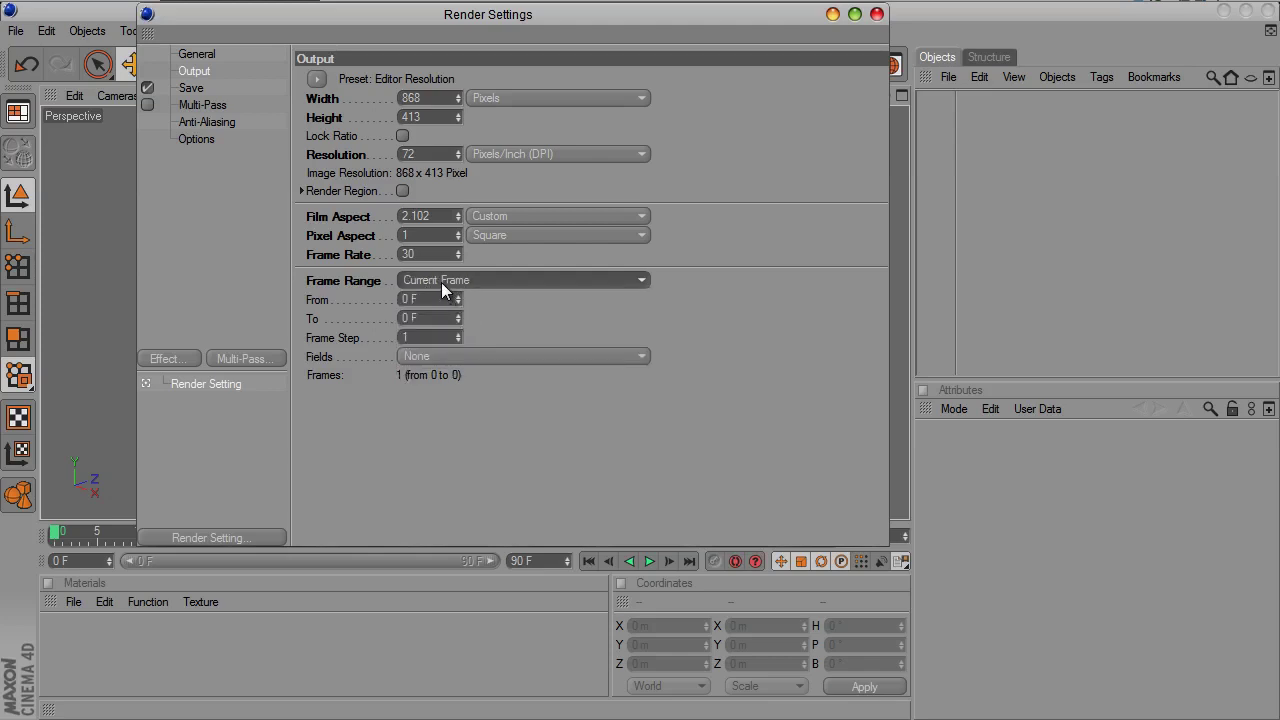
left_click(441, 282)
left_click(426, 336)
Set the save format of the rendered image to QuickTime Movie.
left_click(200, 90)
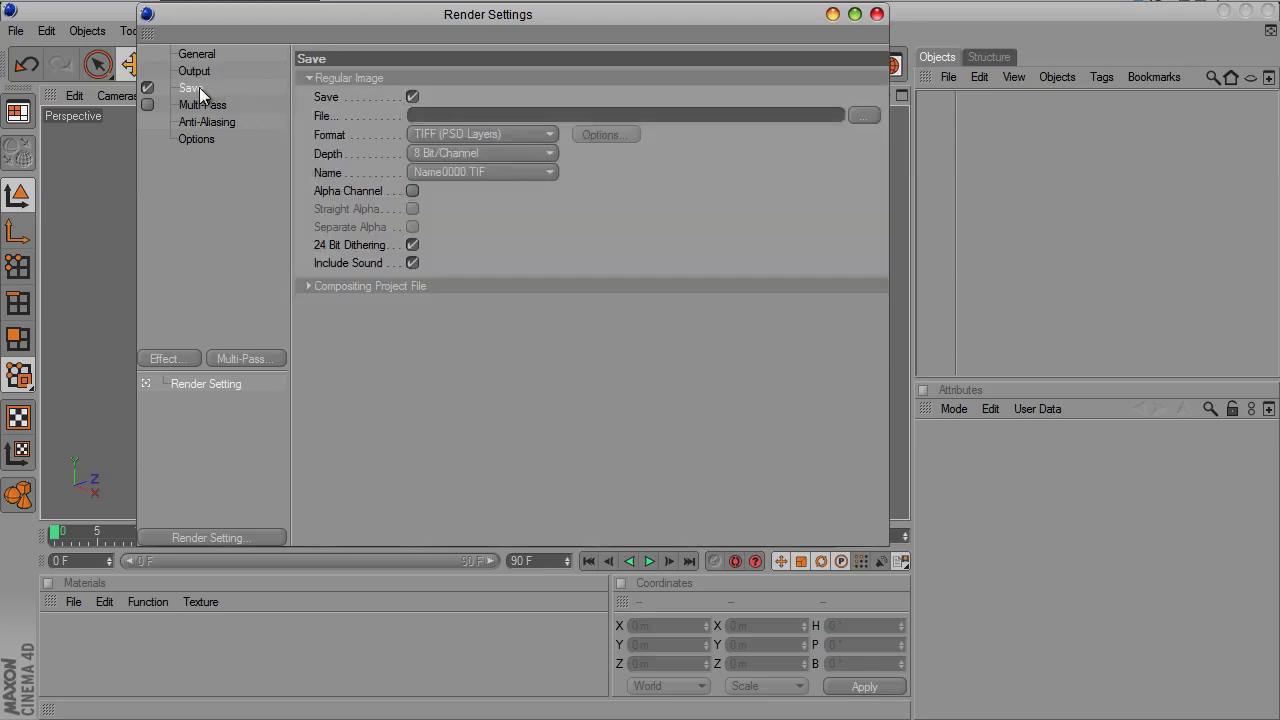
left_click(476, 134)
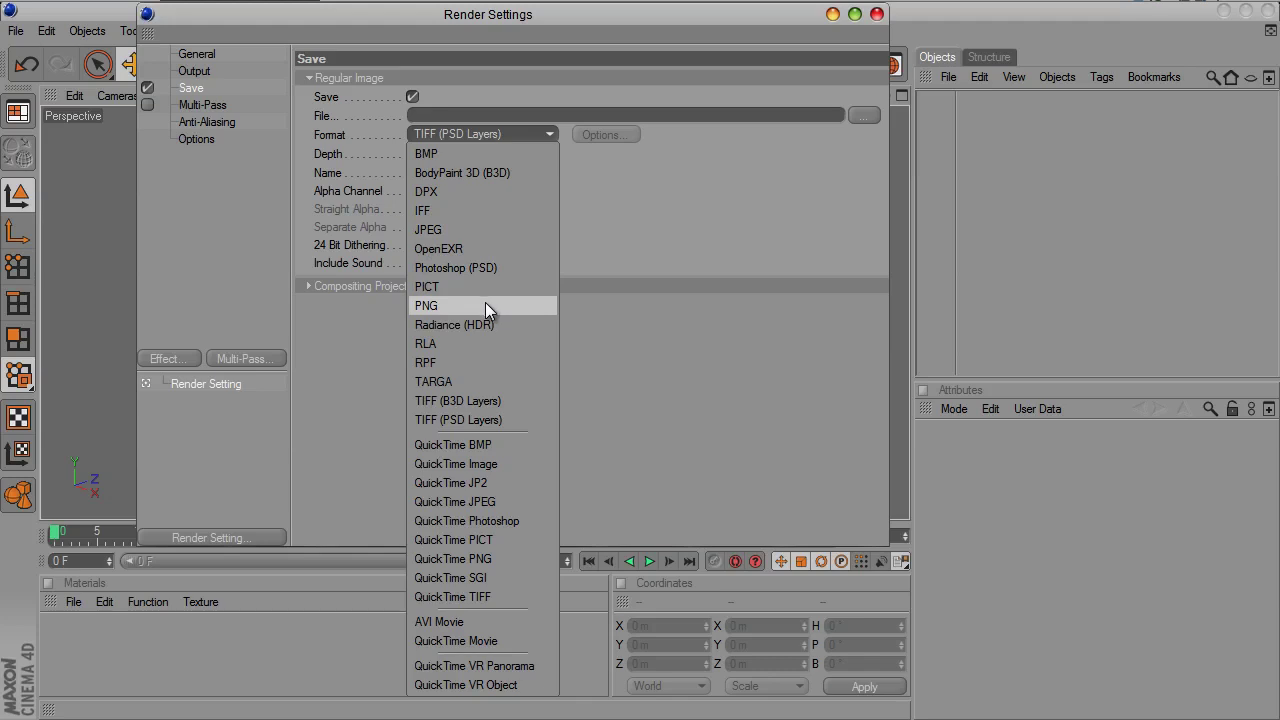
left_click(492, 641)
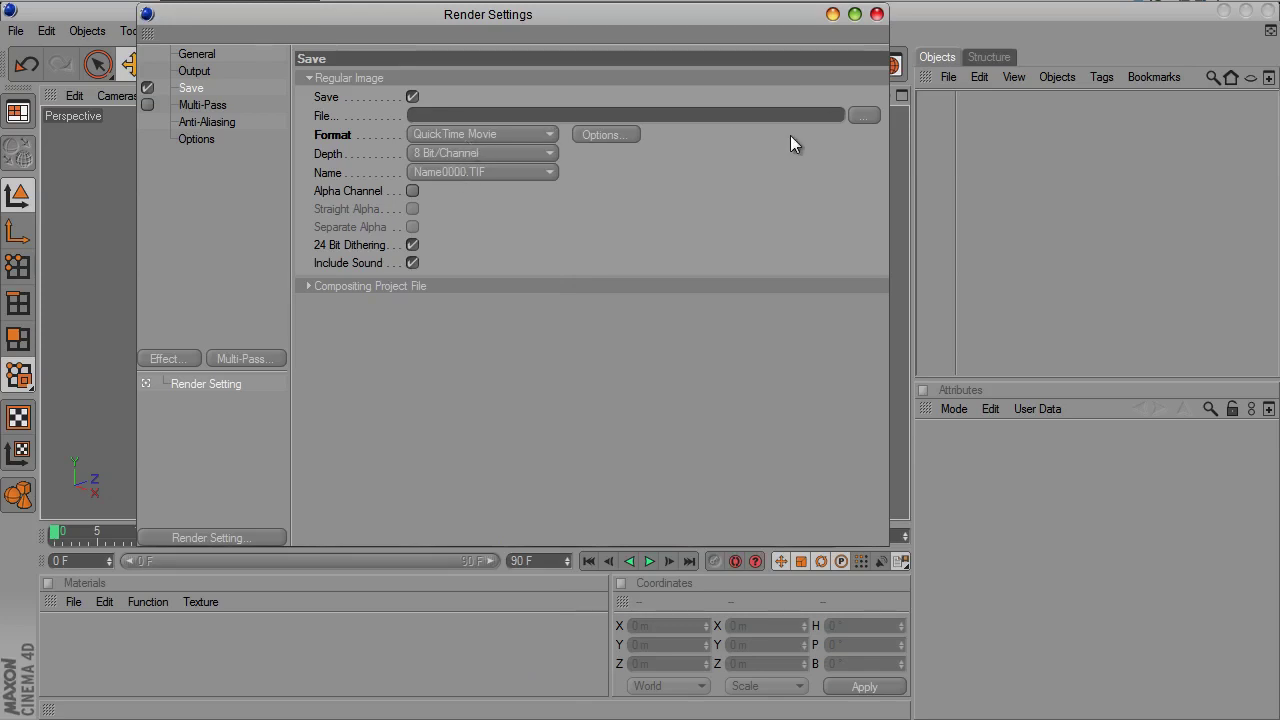
left_click(862, 116)
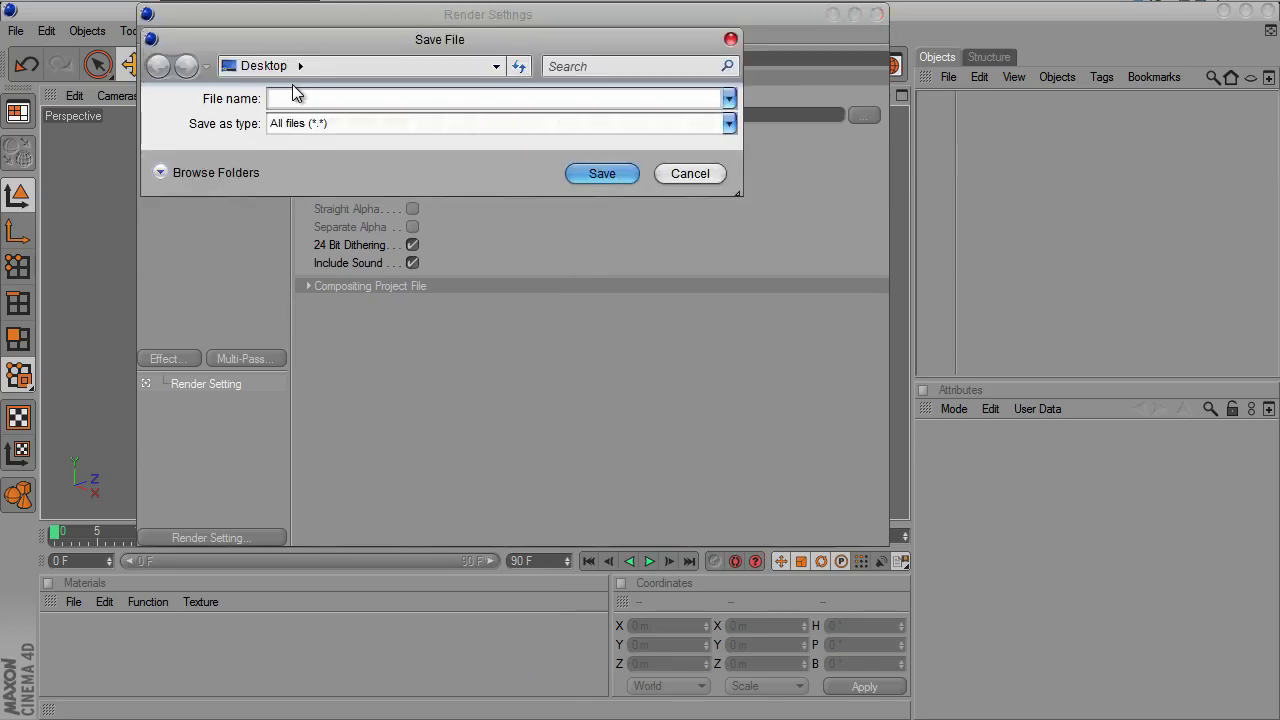
left_click(343, 96)
type("intro")
key("BackSpace")
key("BackSpace")
key("BackSpace")
key("BackSpace")
key("BackSpace")
type("Cinema4D")
left_click(689, 170)
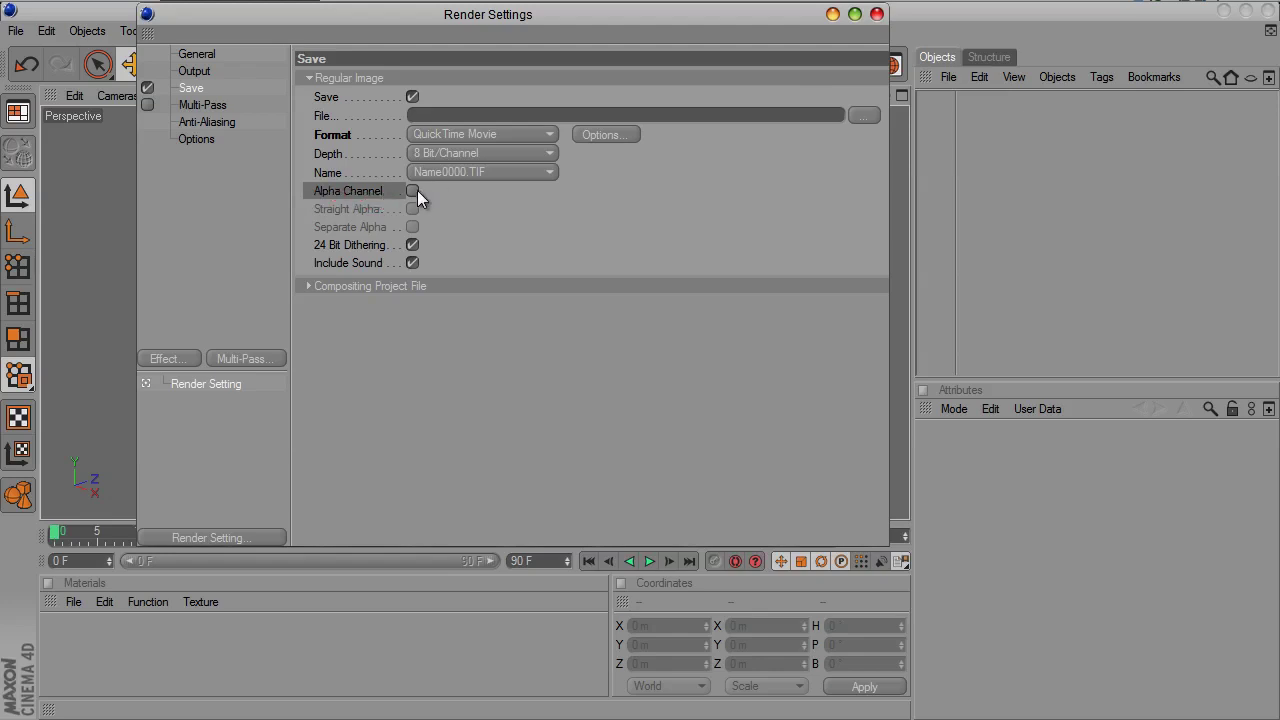
Try out the Alpha Channel option for the saved movie and turn it back off.
mouse_move(552, 12)
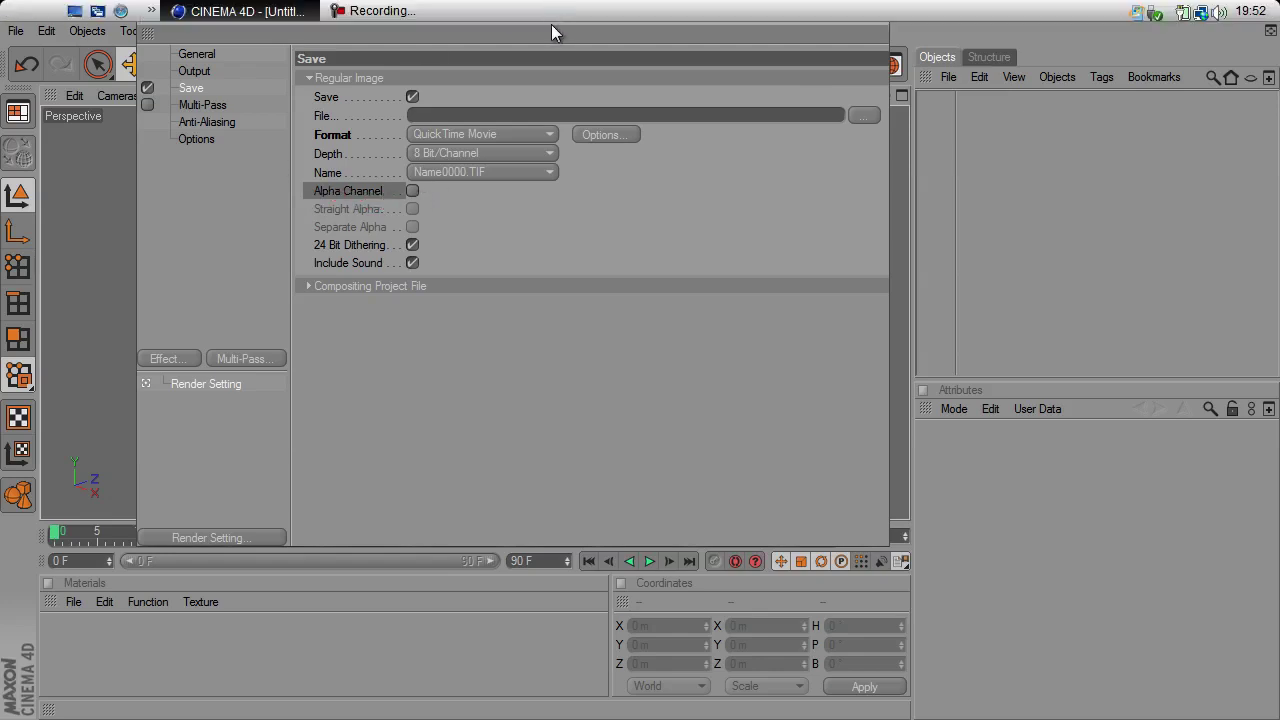
left_click_drag(554, 28, 999, 181)
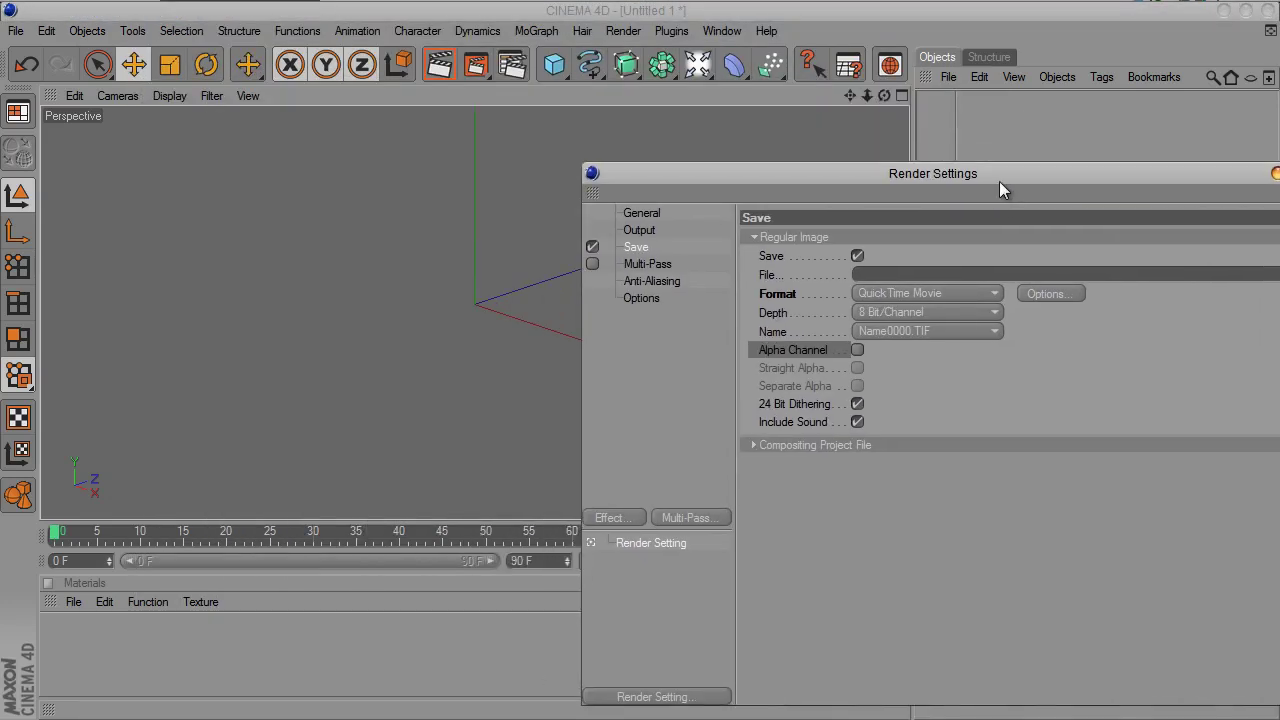
left_click(881, 98)
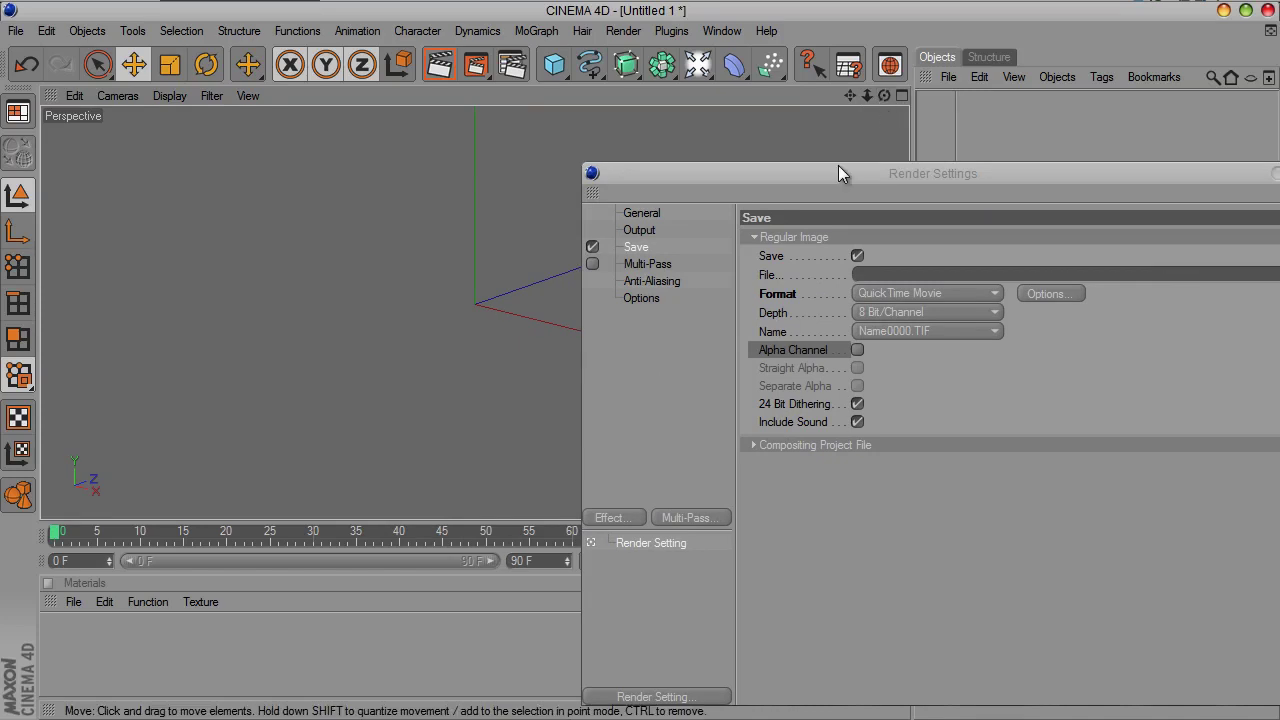
left_click_drag(826, 170, 376, 69)
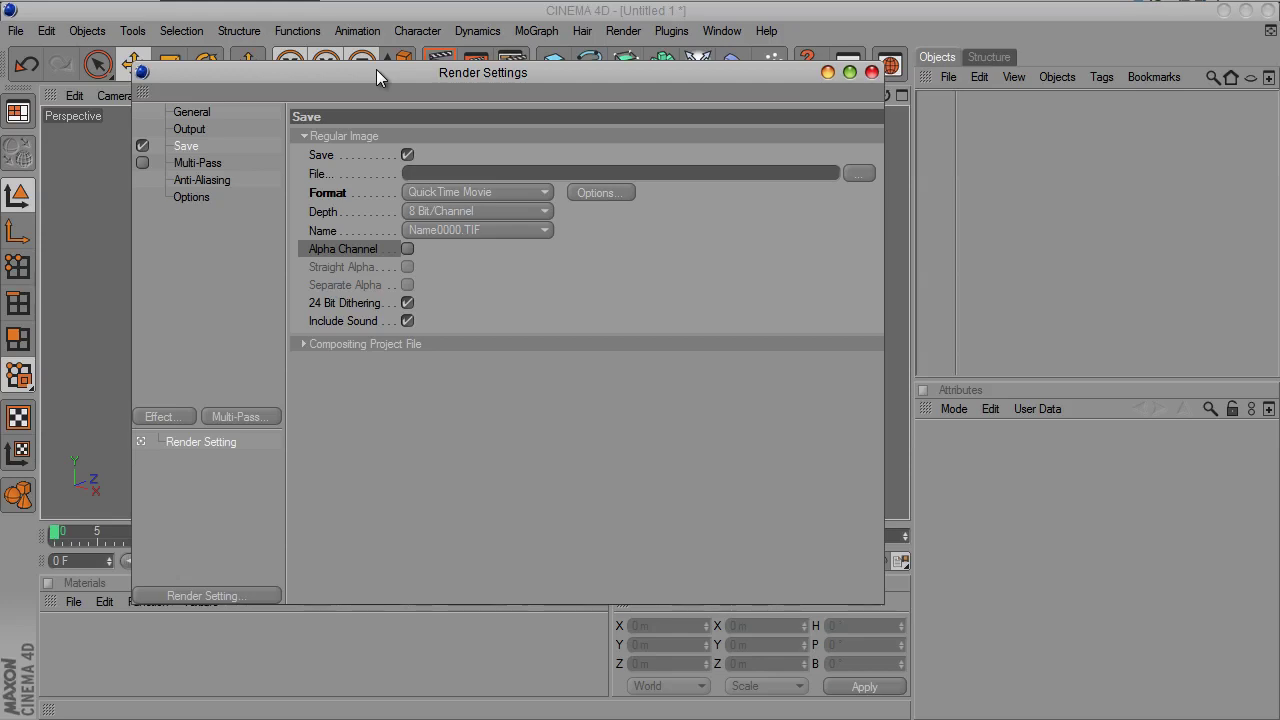
left_click(407, 249)
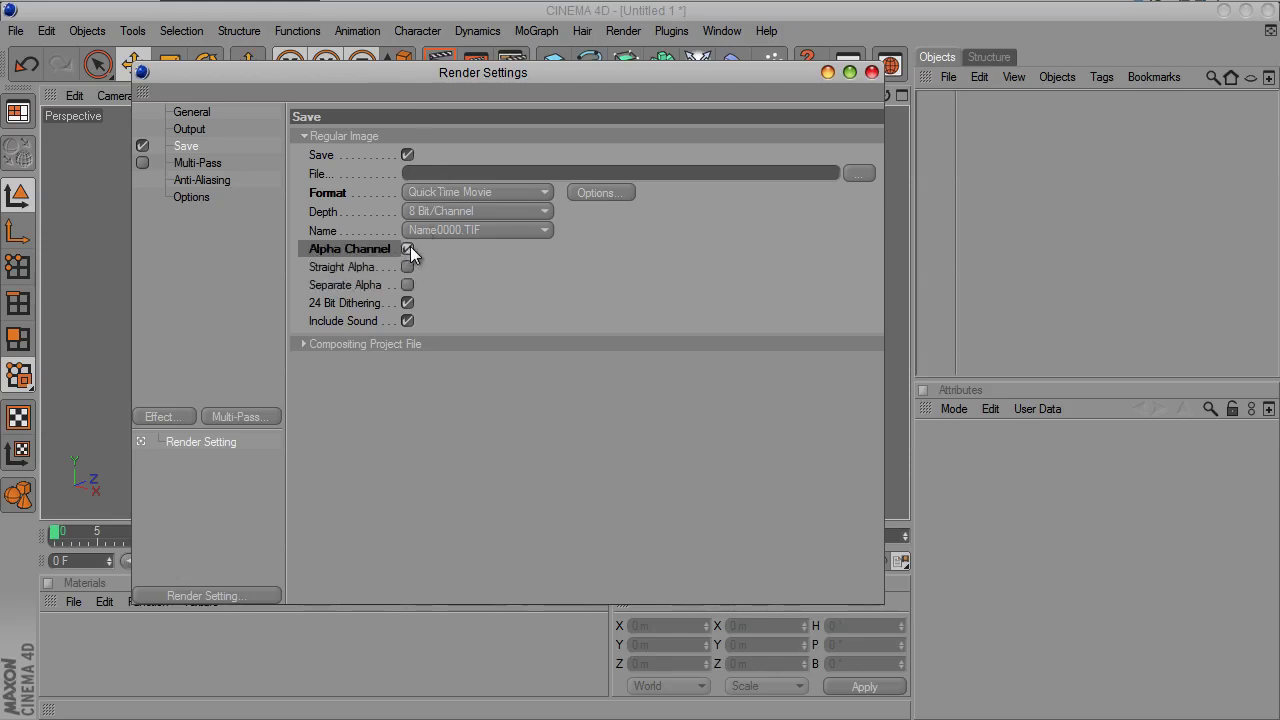
left_click_drag(480, 69, 388, 54)
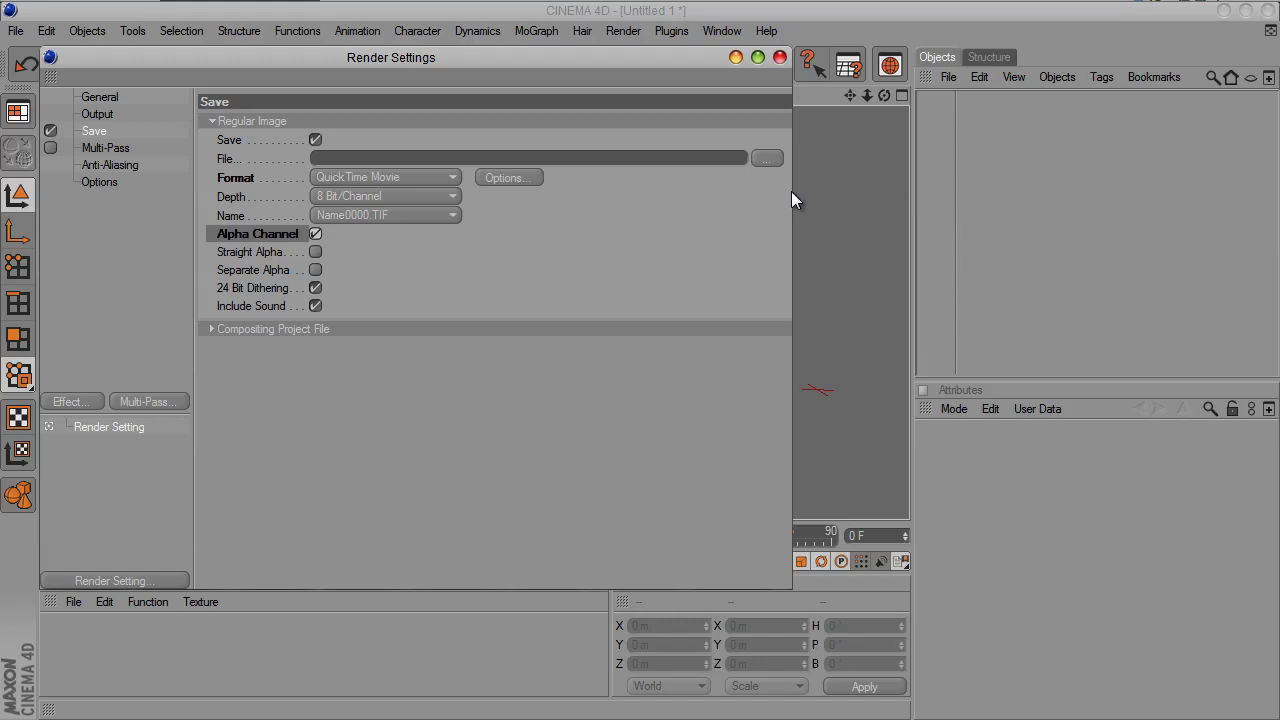
left_click_drag(676, 54, 736, 46)
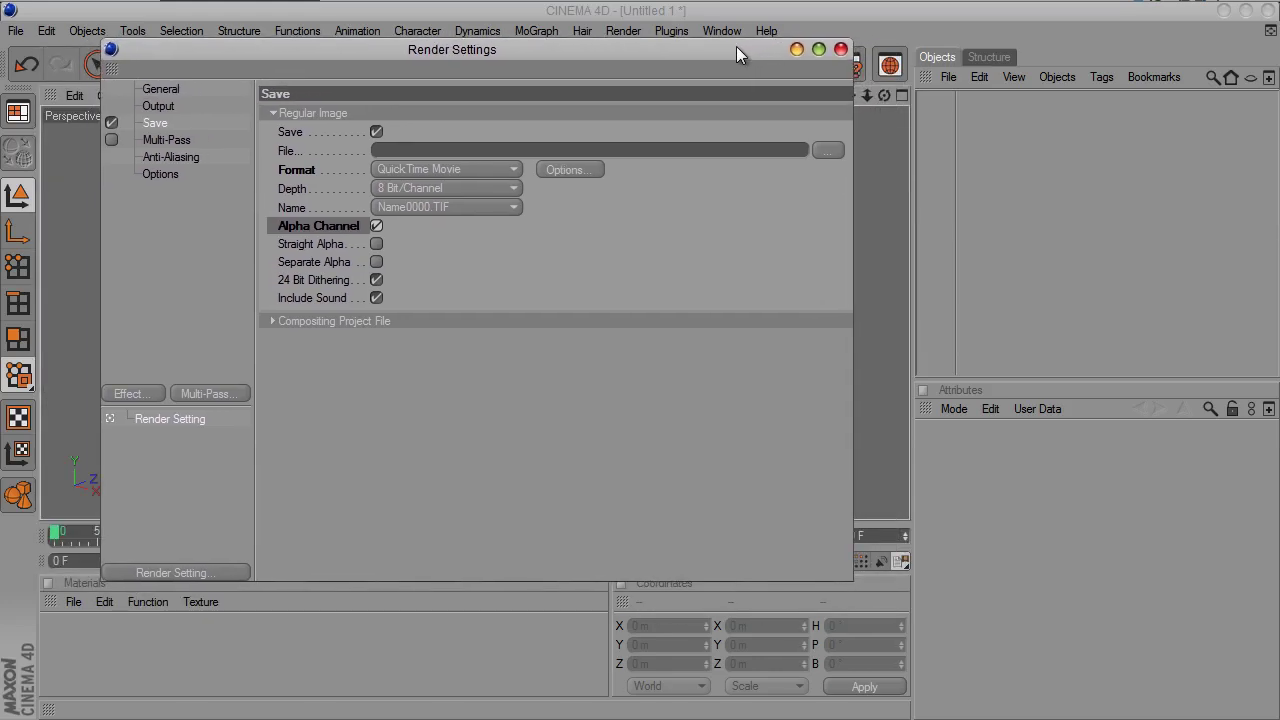
left_click(376, 226)
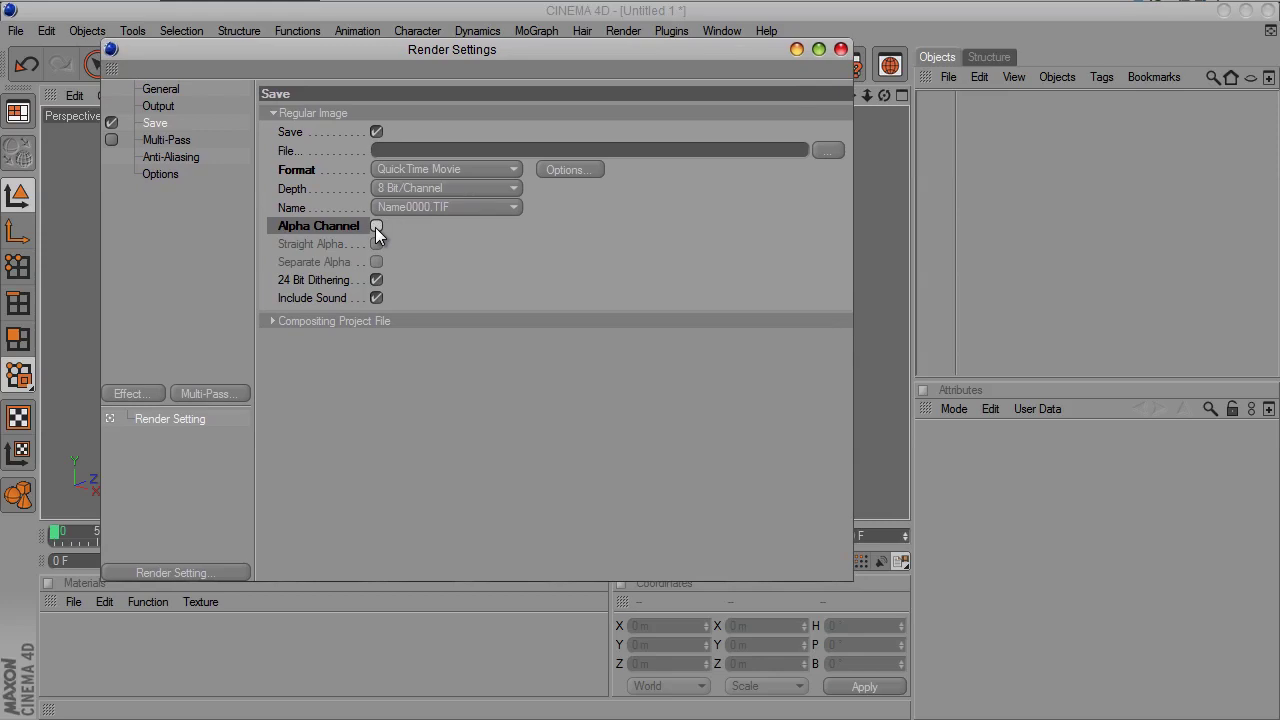
Set anti-aliasing to Best with the Animation filter and a maximum level of 4x4.
left_click(163, 157)
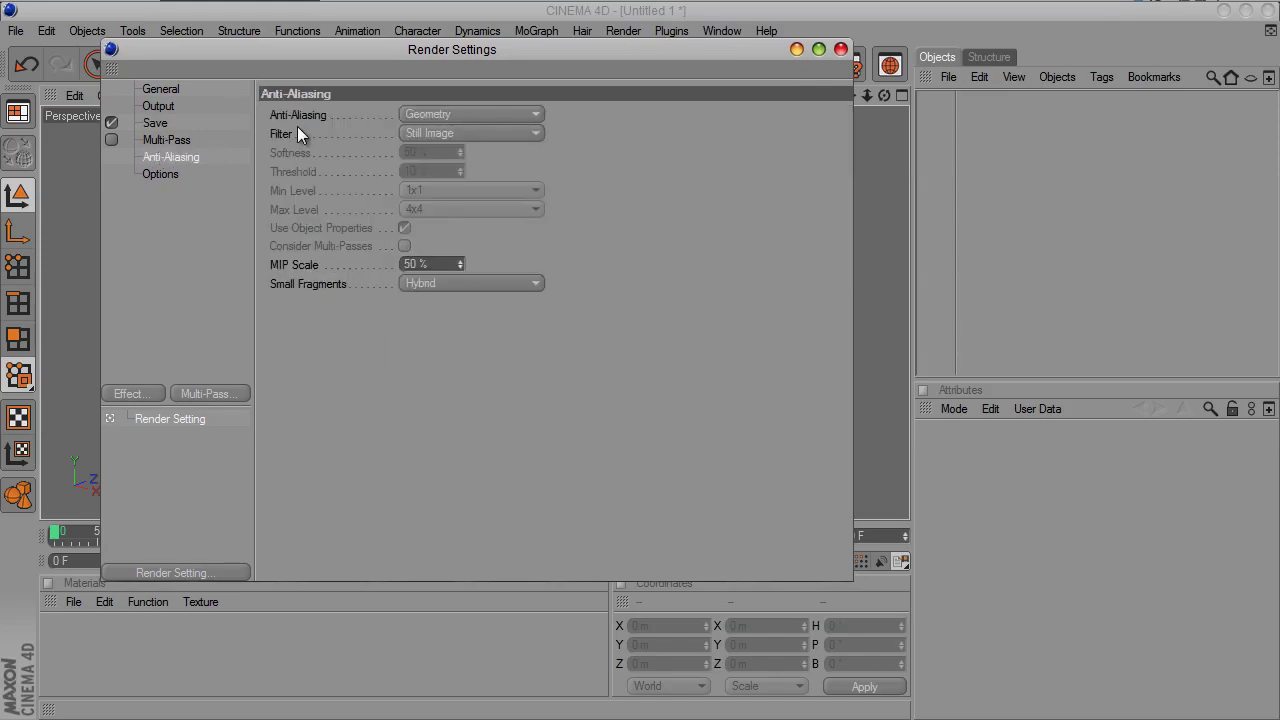
left_click(441, 114)
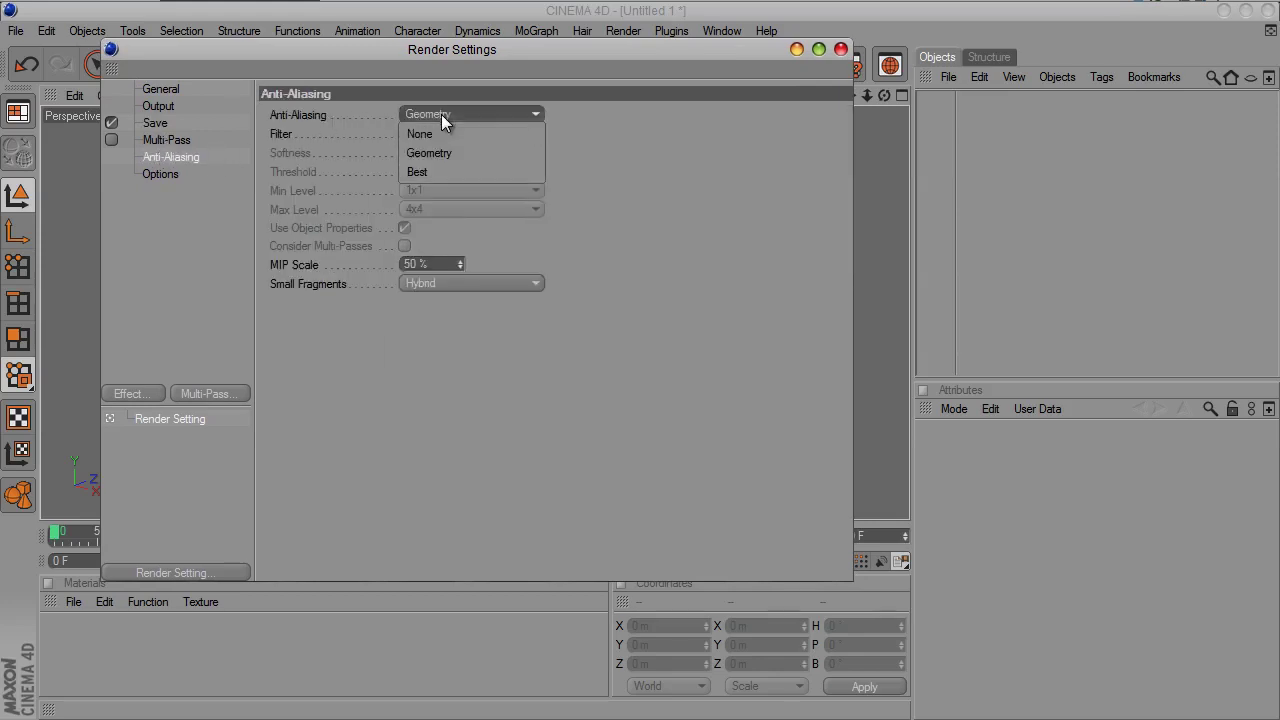
left_click(442, 167)
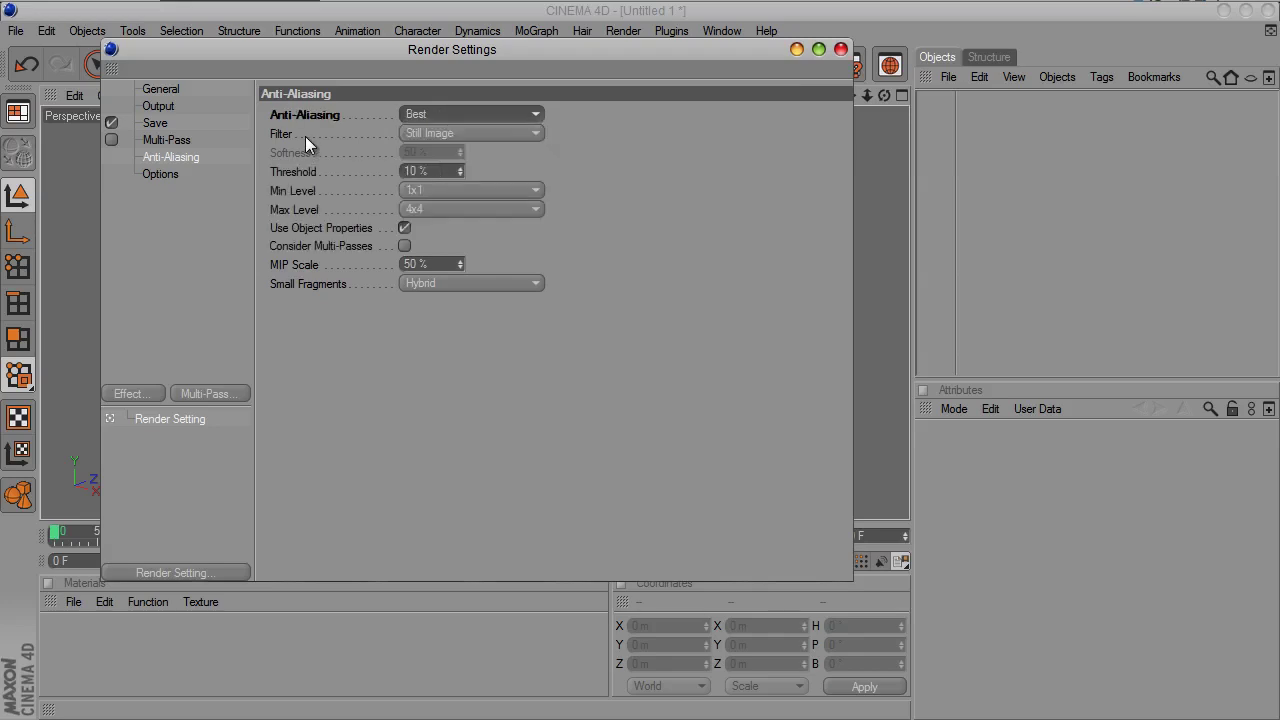
left_click(452, 133)
left_click(434, 171)
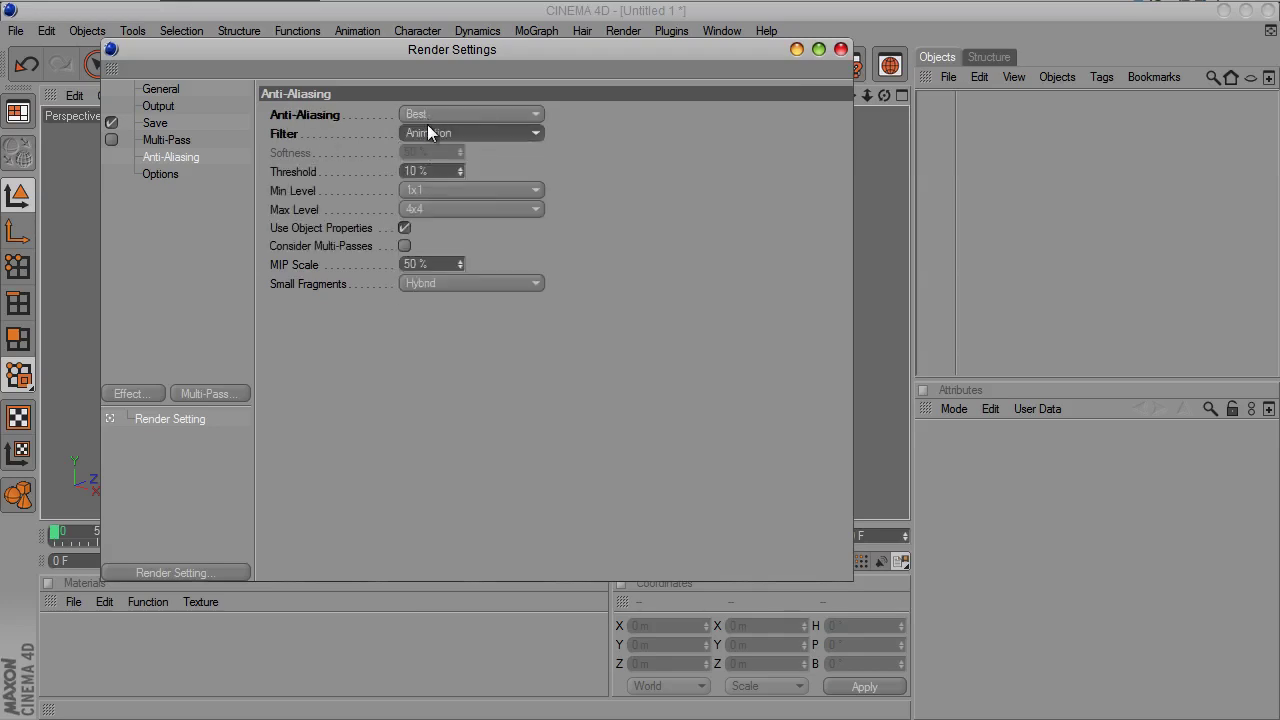
left_click(426, 131)
left_click(427, 152)
left_click(430, 136)
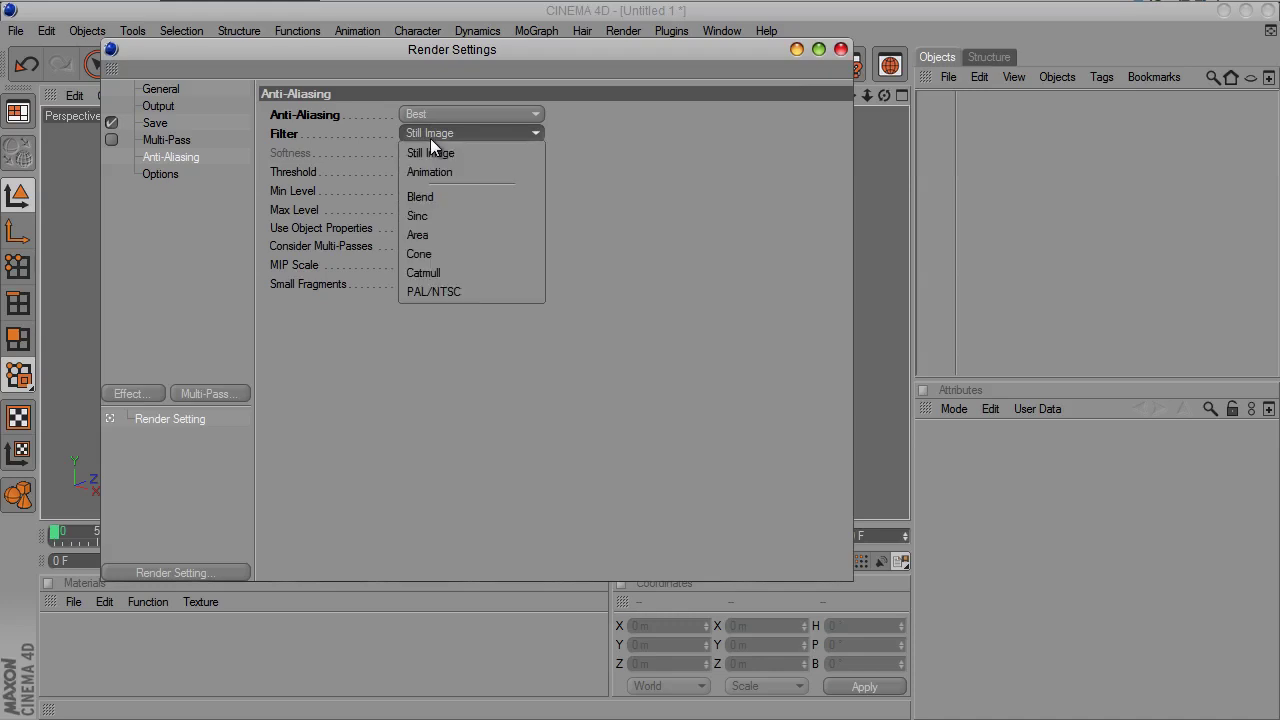
left_click(435, 170)
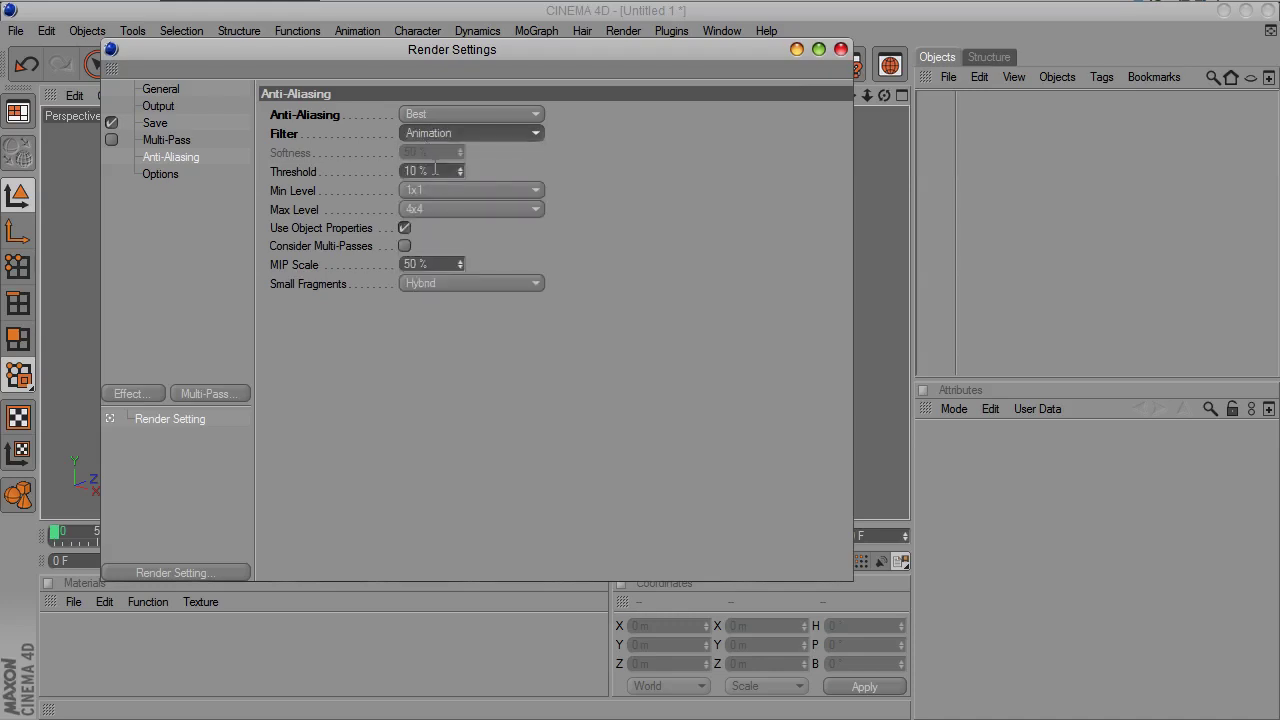
left_click(421, 212)
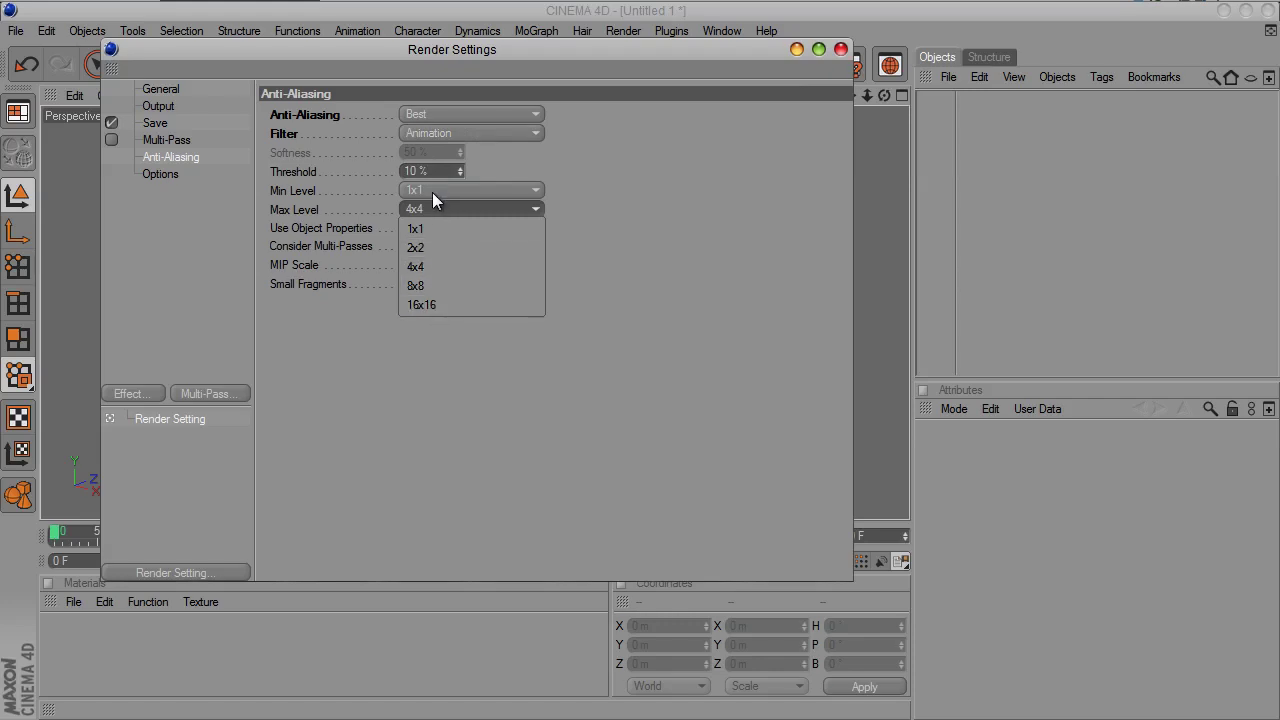
left_click(417, 266)
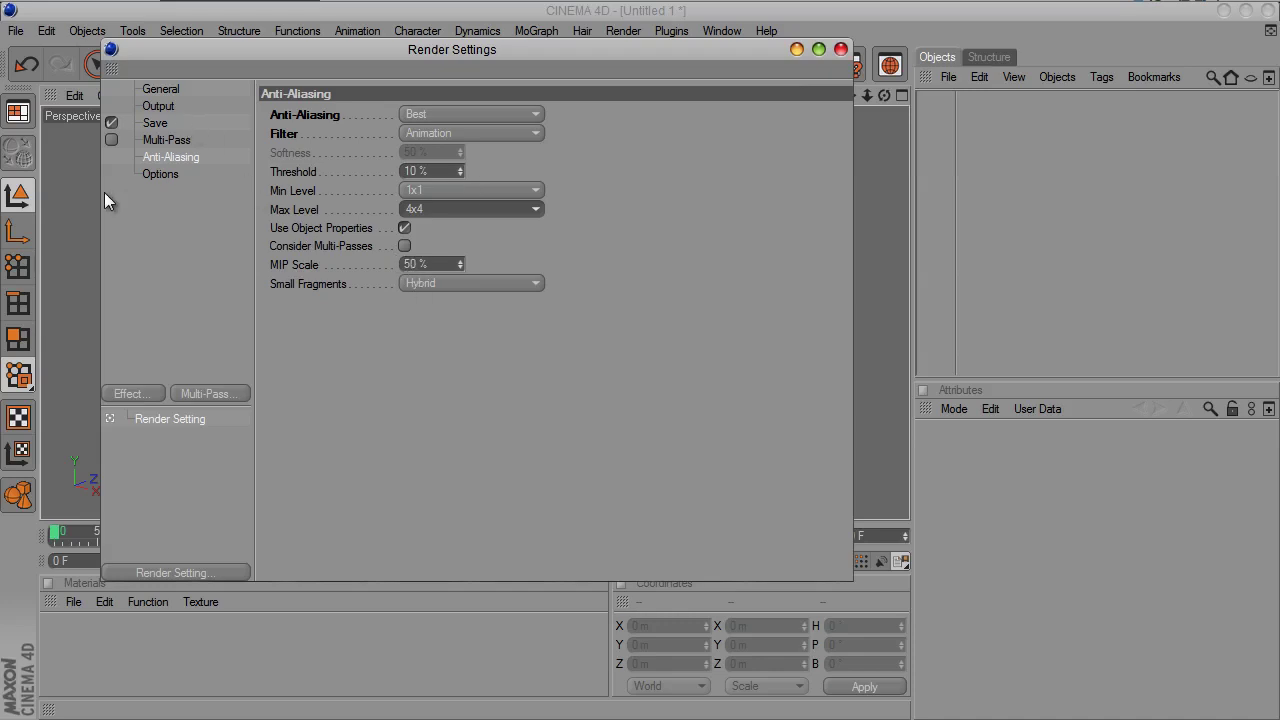
Review the general render options and the list of available render effects, and close the render settings.
left_click(160, 175)
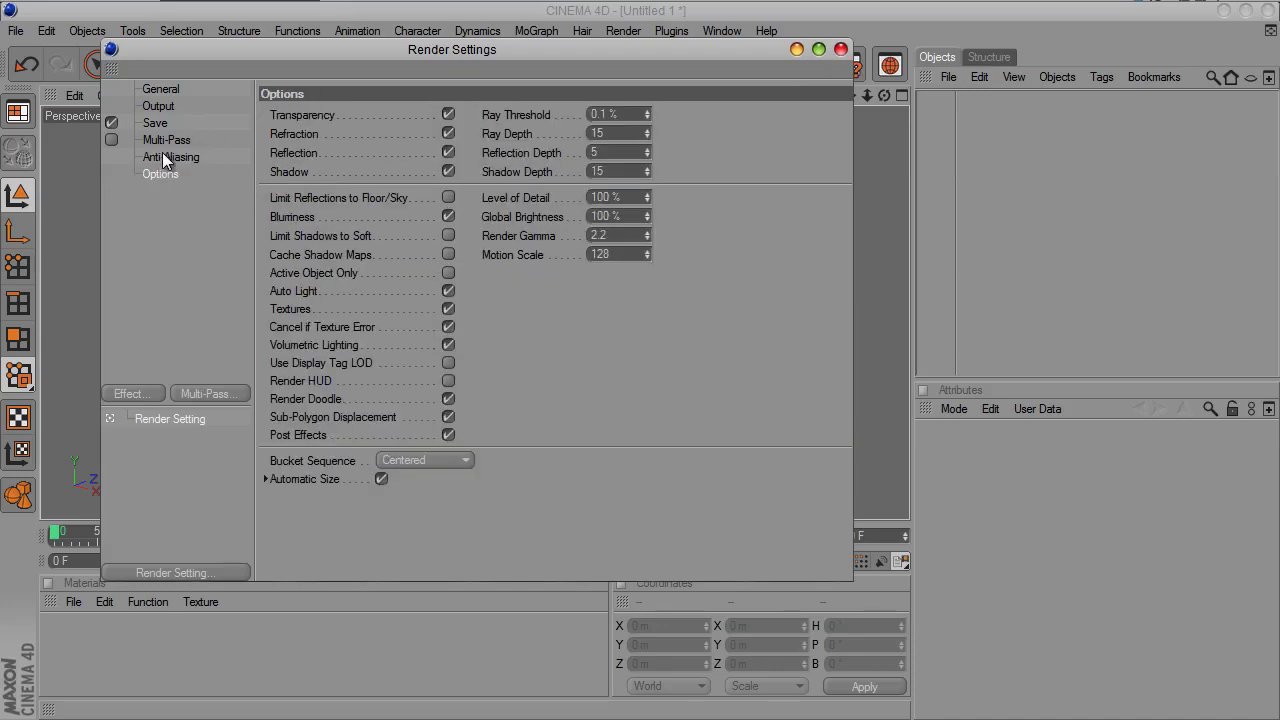
left_click(165, 160)
left_click(121, 391)
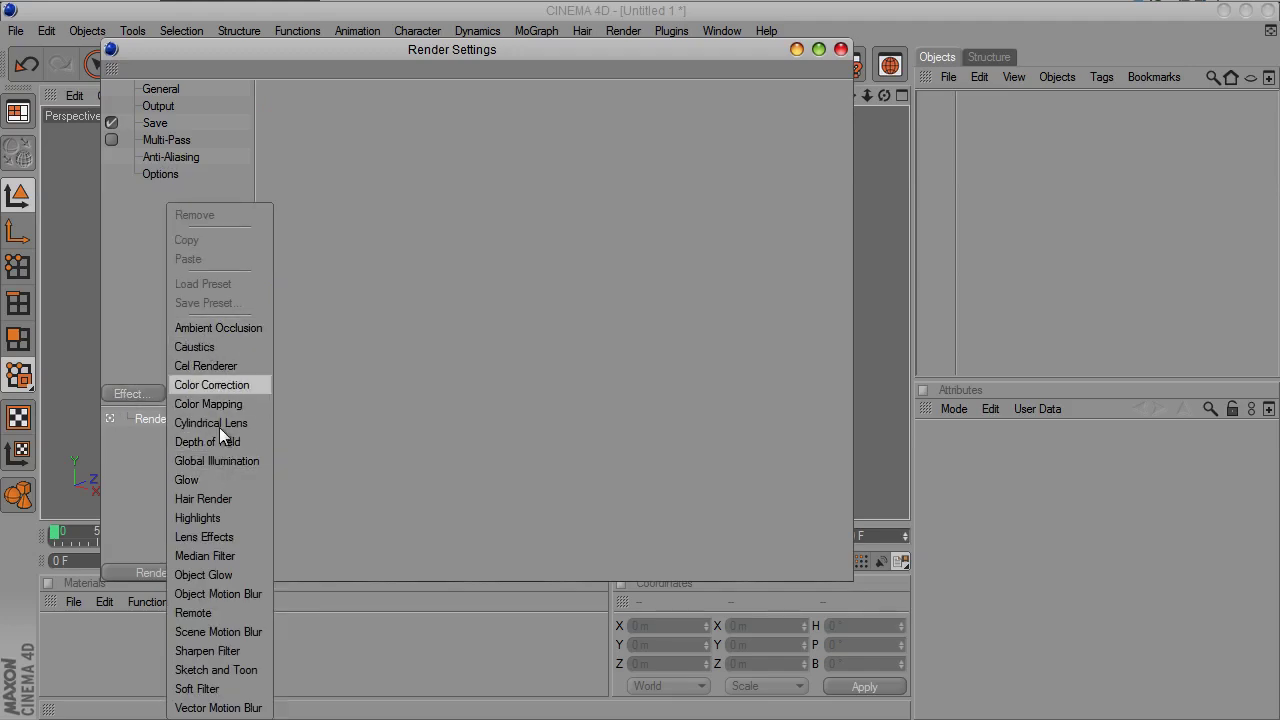
left_click(140, 336)
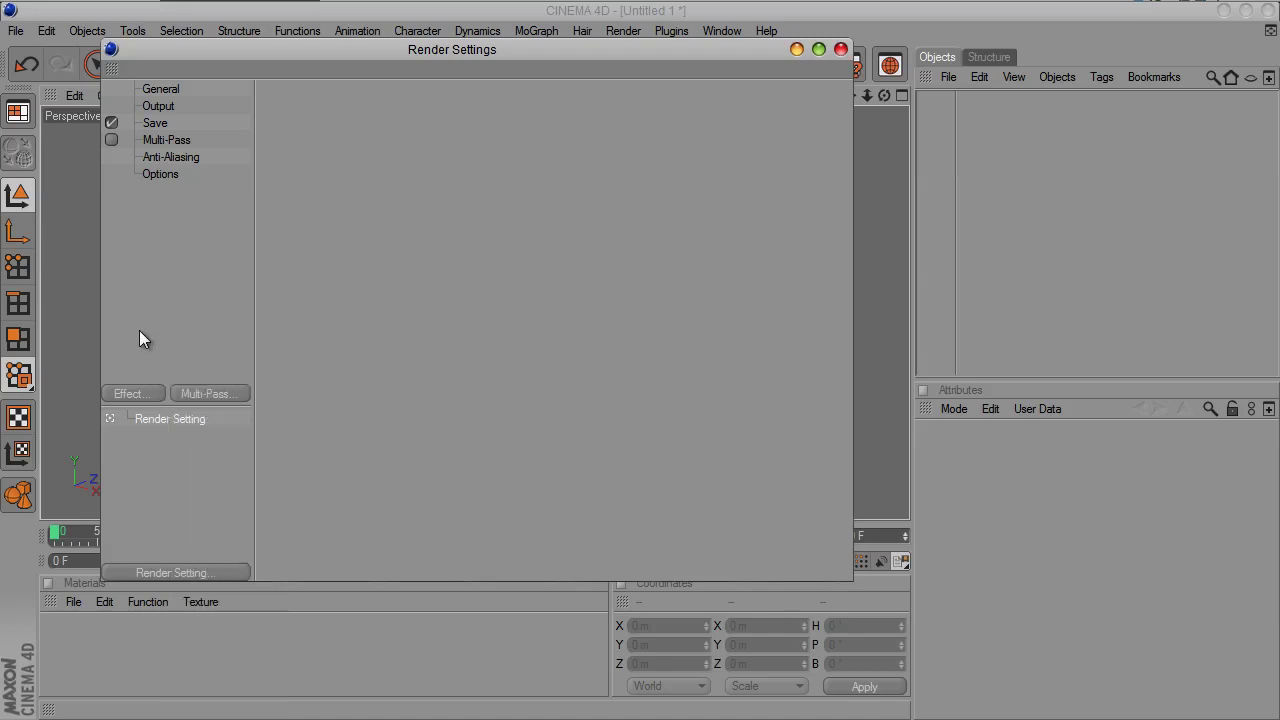
left_click(130, 394)
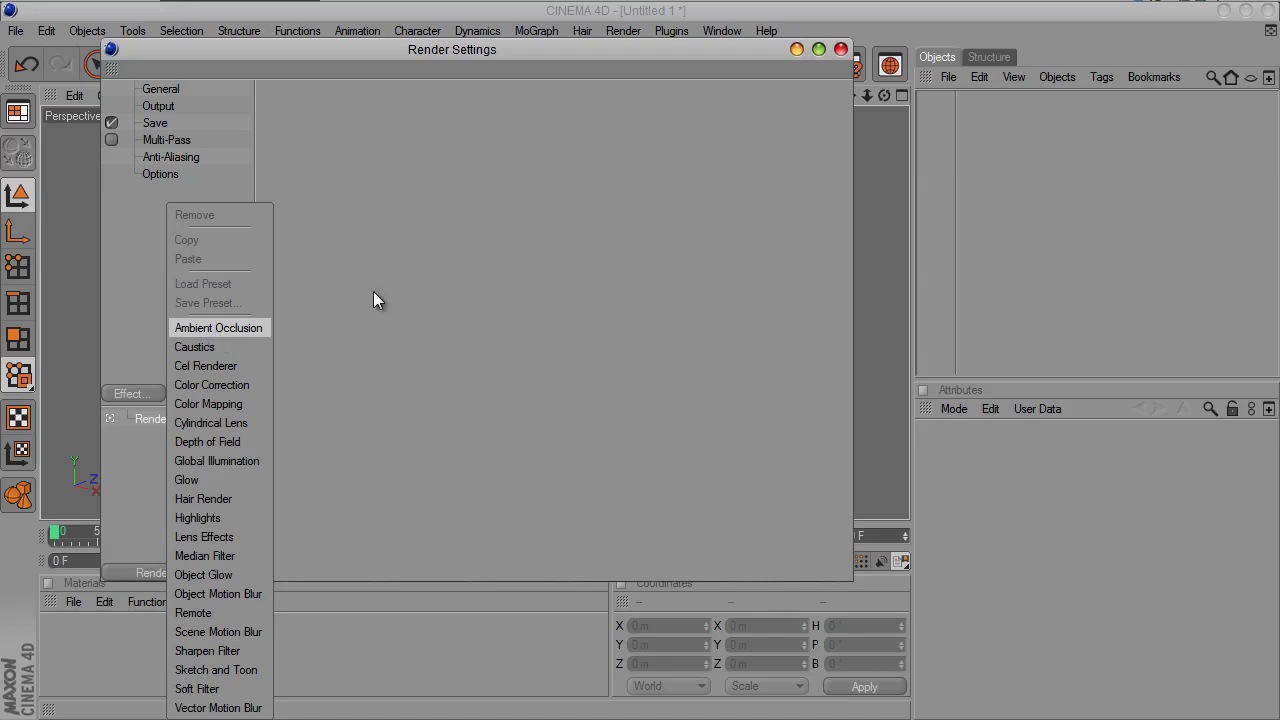
left_click(509, 276)
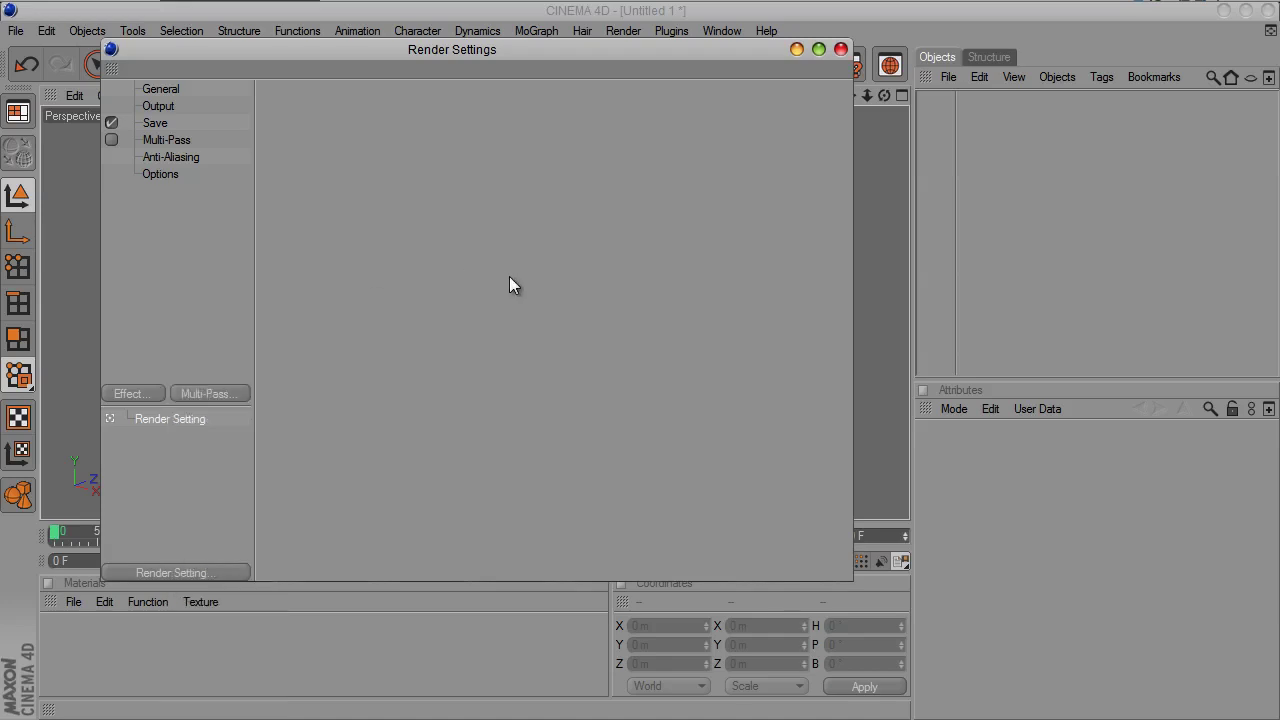
left_click(840, 51)
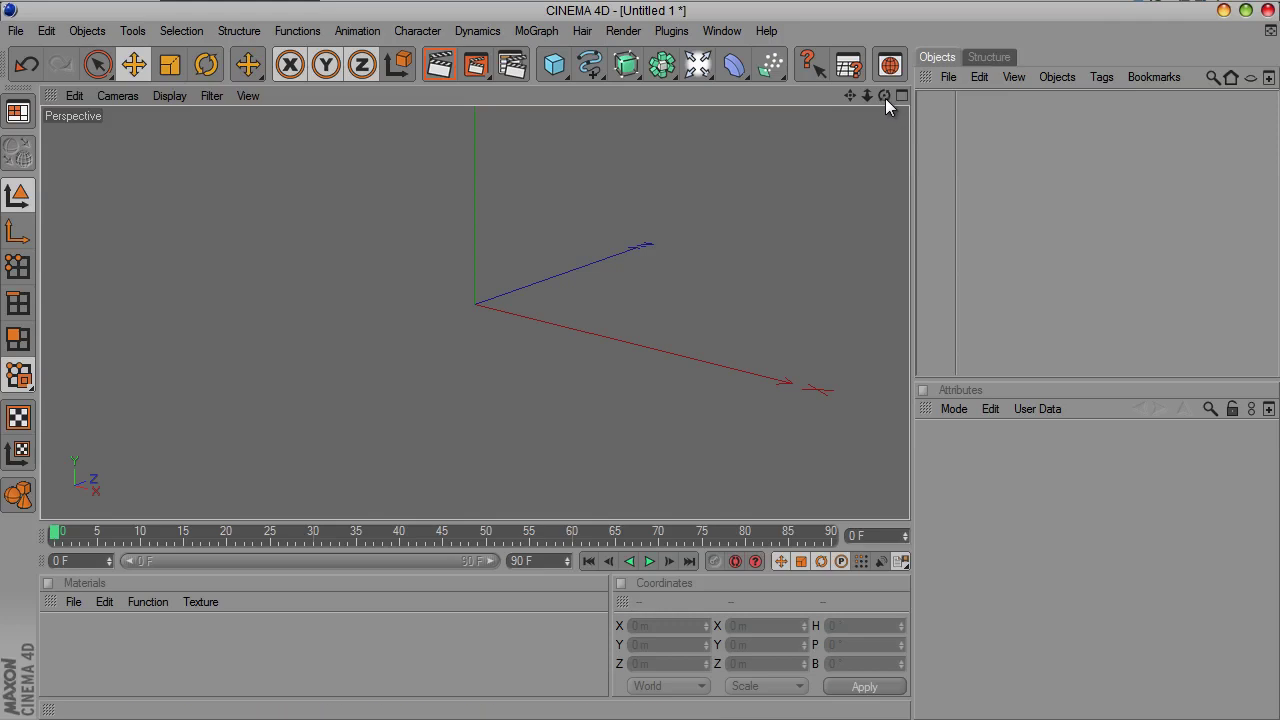
Add a MoGraph Text object and move it along the X axis to about -190 m.
left_click_drag(884, 96, 640, 361)
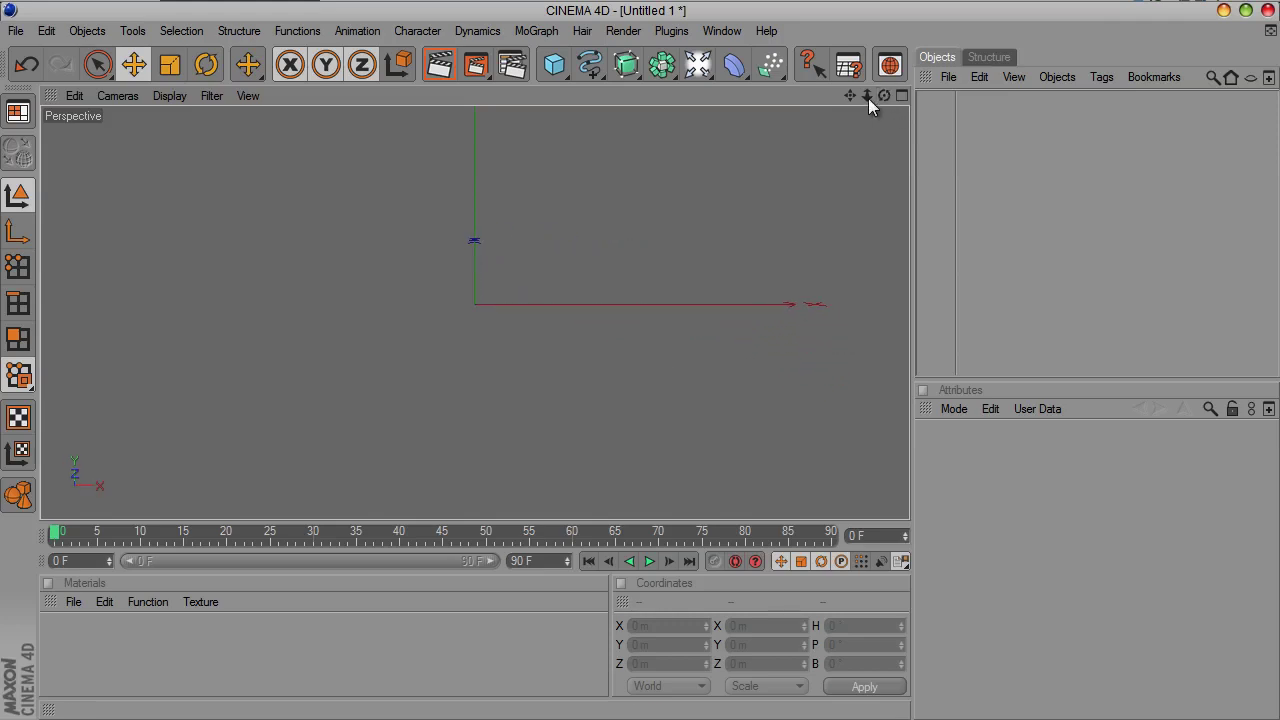
left_click_drag(868, 98, 640, 359)
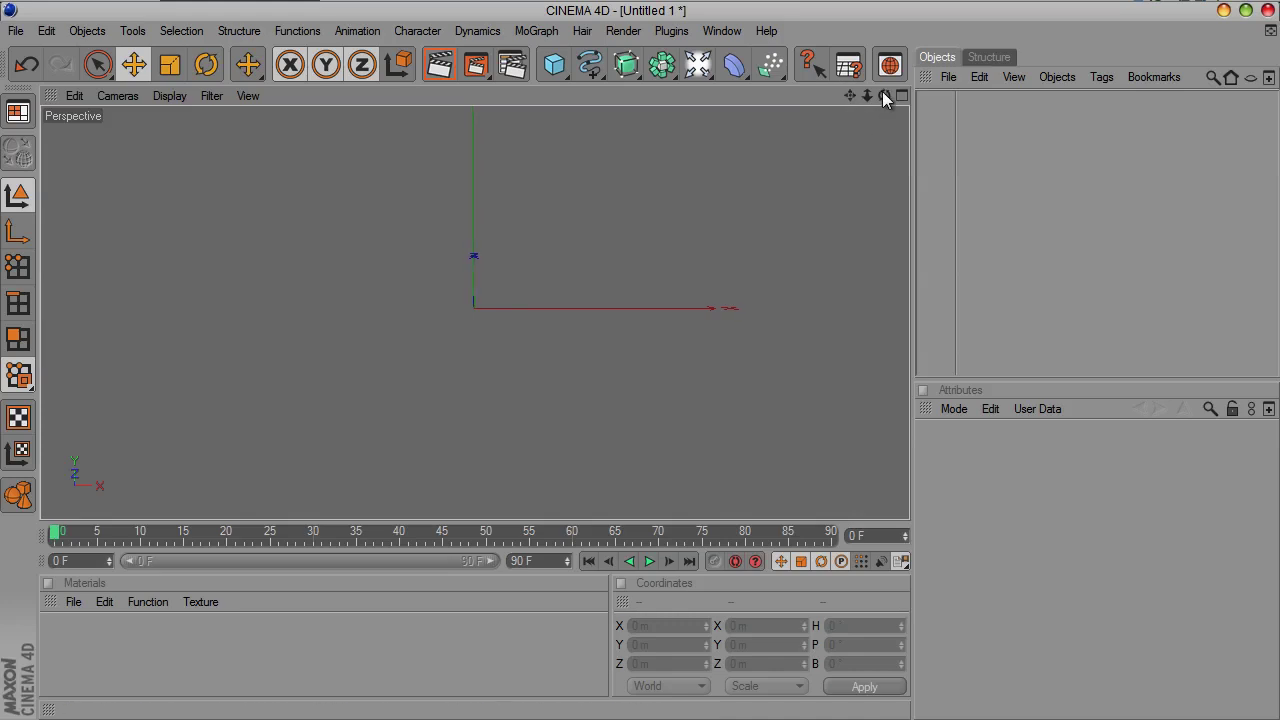
mouse_move(883, 93)
left_mouse_down()
mouse_move(640, 360)
mouse_move(883, 92)
left_mouse_up()
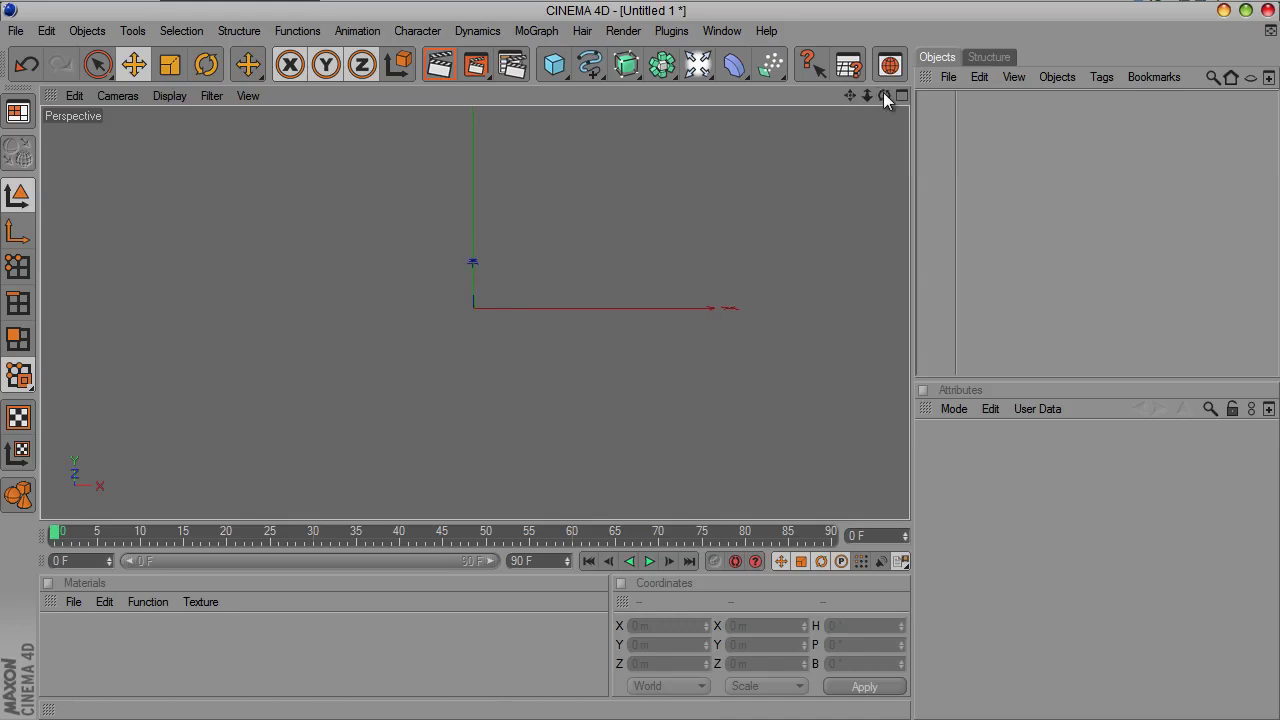
left_click(537, 31)
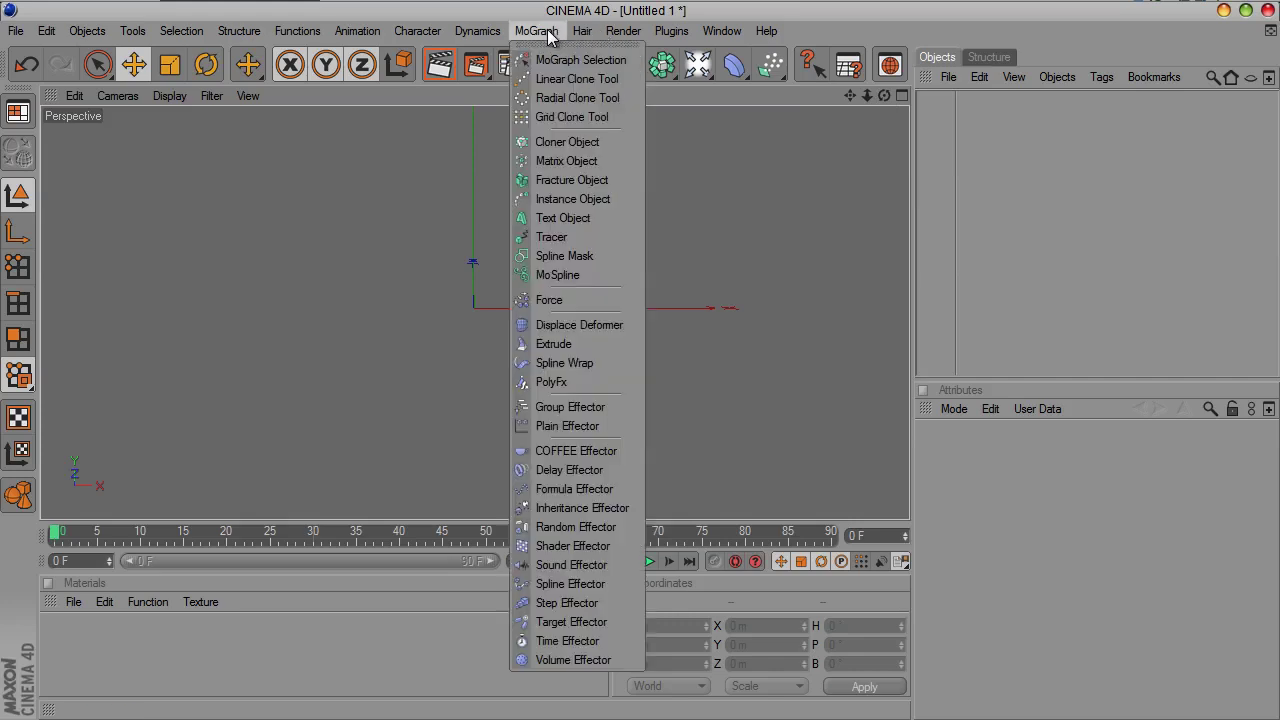
left_click(580, 218)
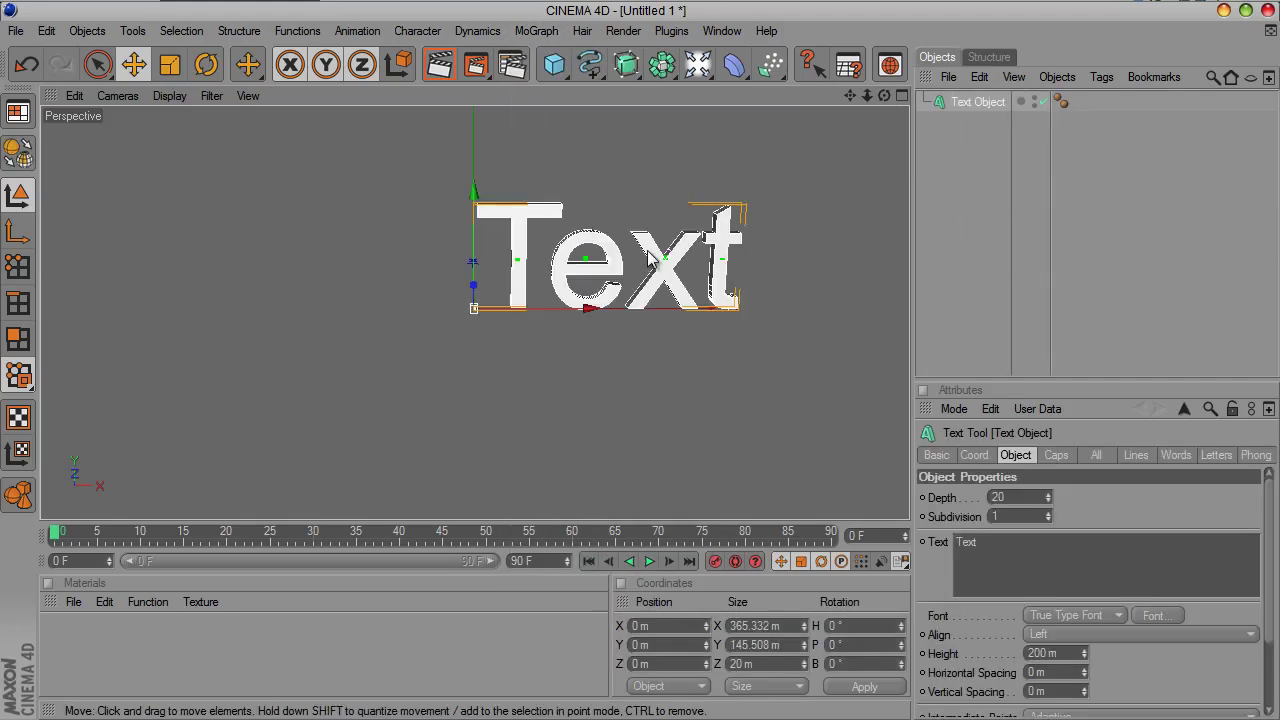
left_click_drag(556, 314, 643, 360)
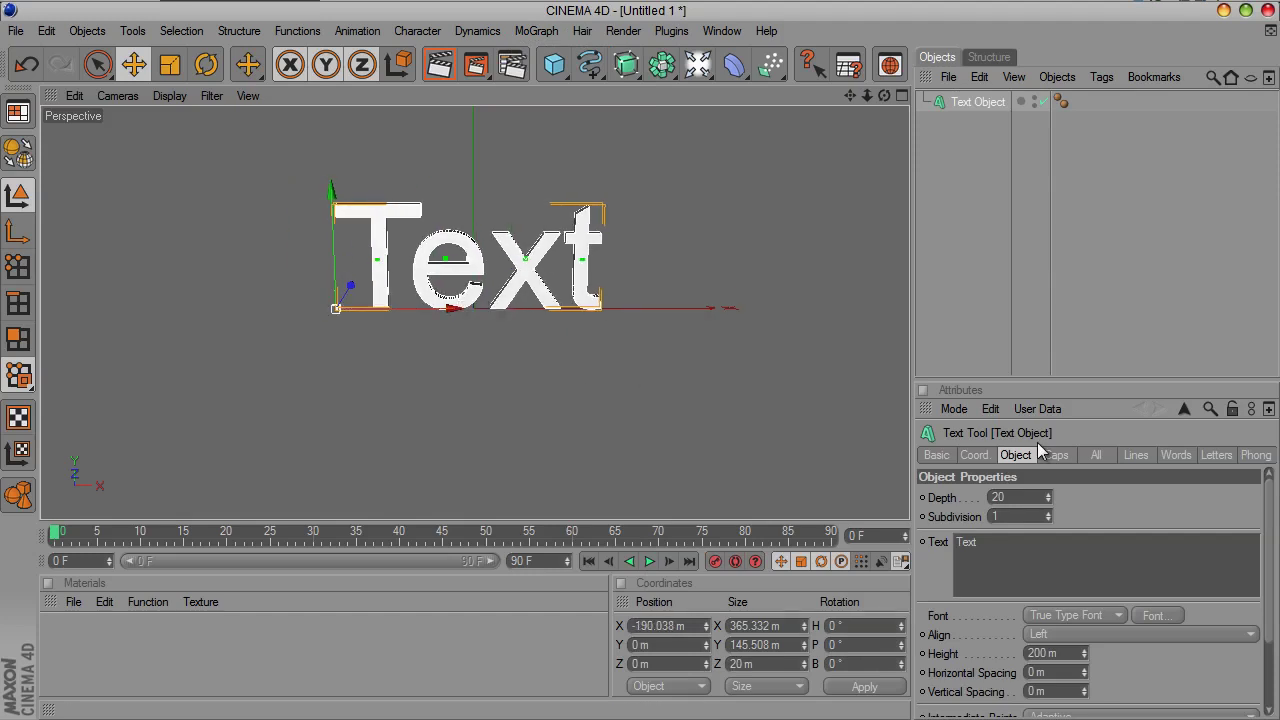
Set the text object's depth to 40.
double_click(1028, 496)
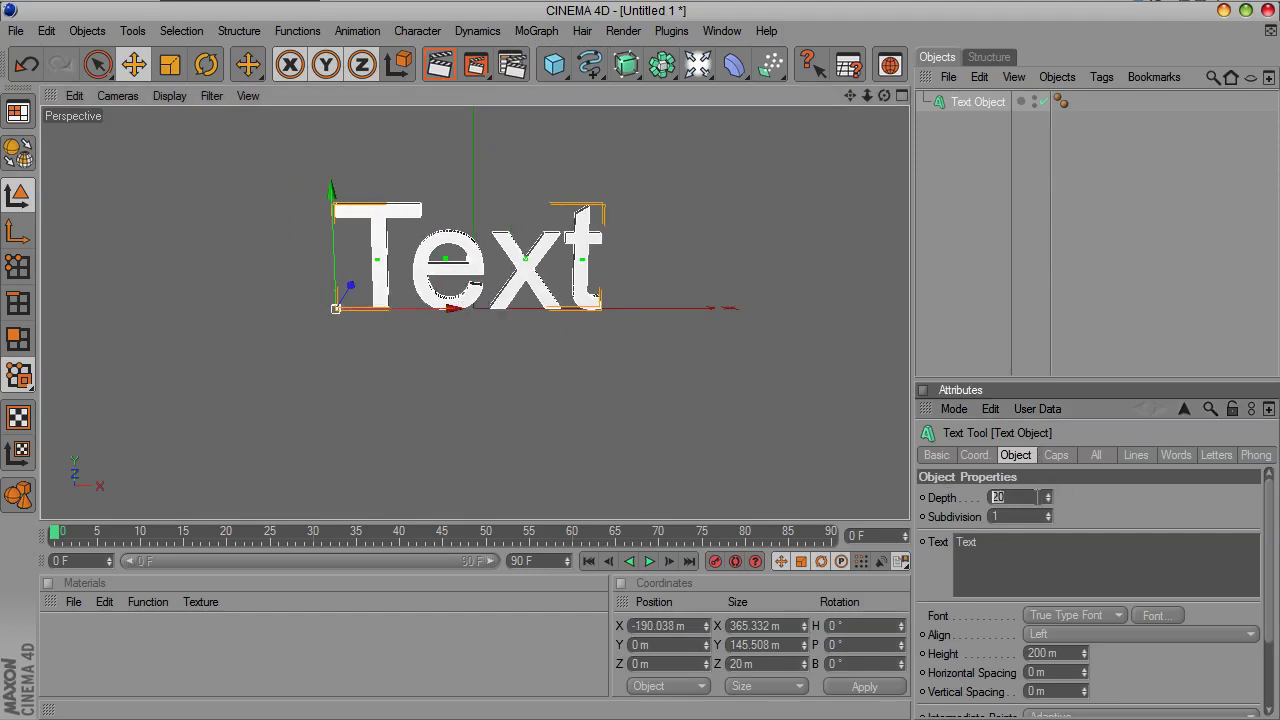
type("48")
key("Return")
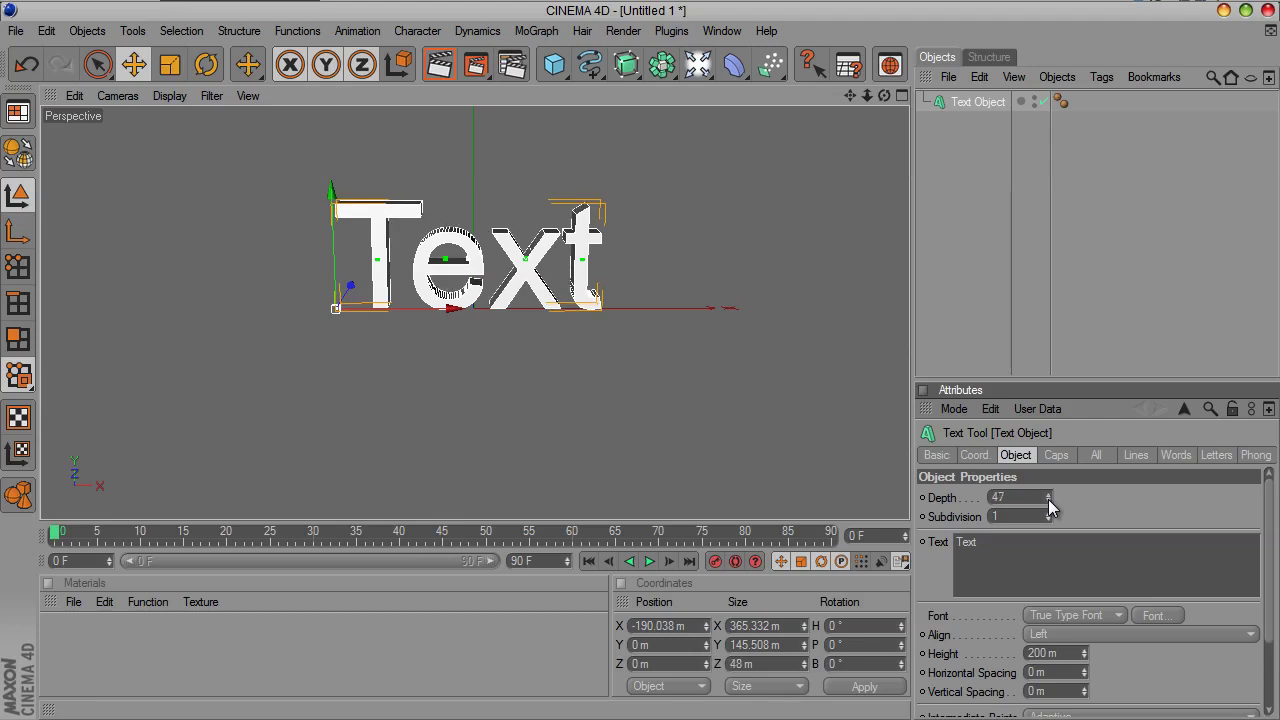
left_click(1048, 501)
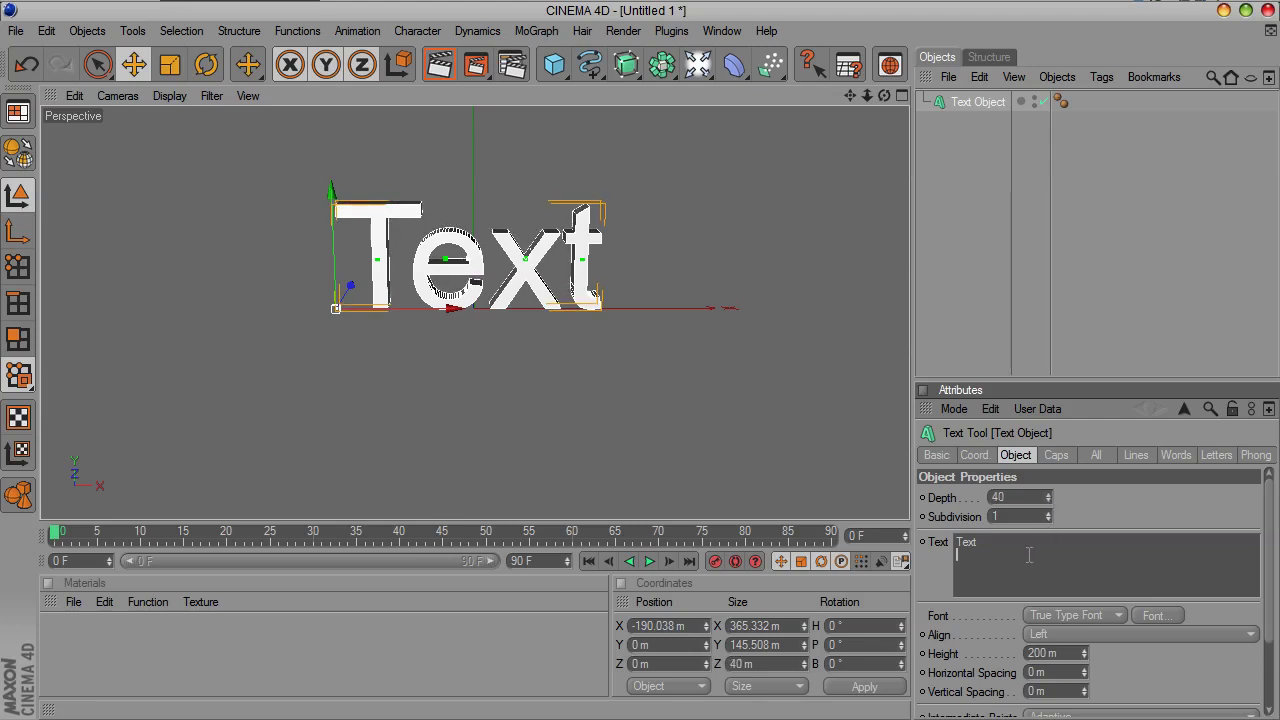
Replace the text object's wording with "VideoAfterEffect" and set its font to BankGothic Md BT.
double_click(978, 542)
type("VideoAfterEffect")
left_click(1155, 615)
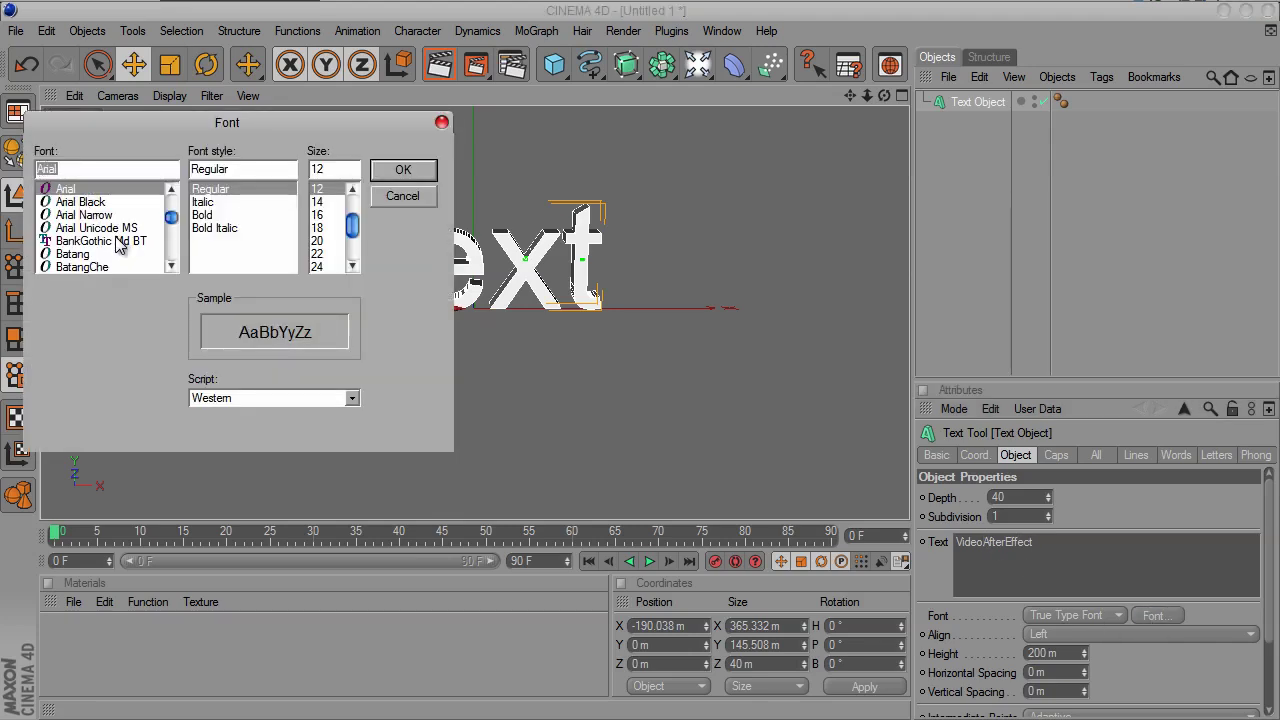
left_click(115, 241)
left_click(403, 170)
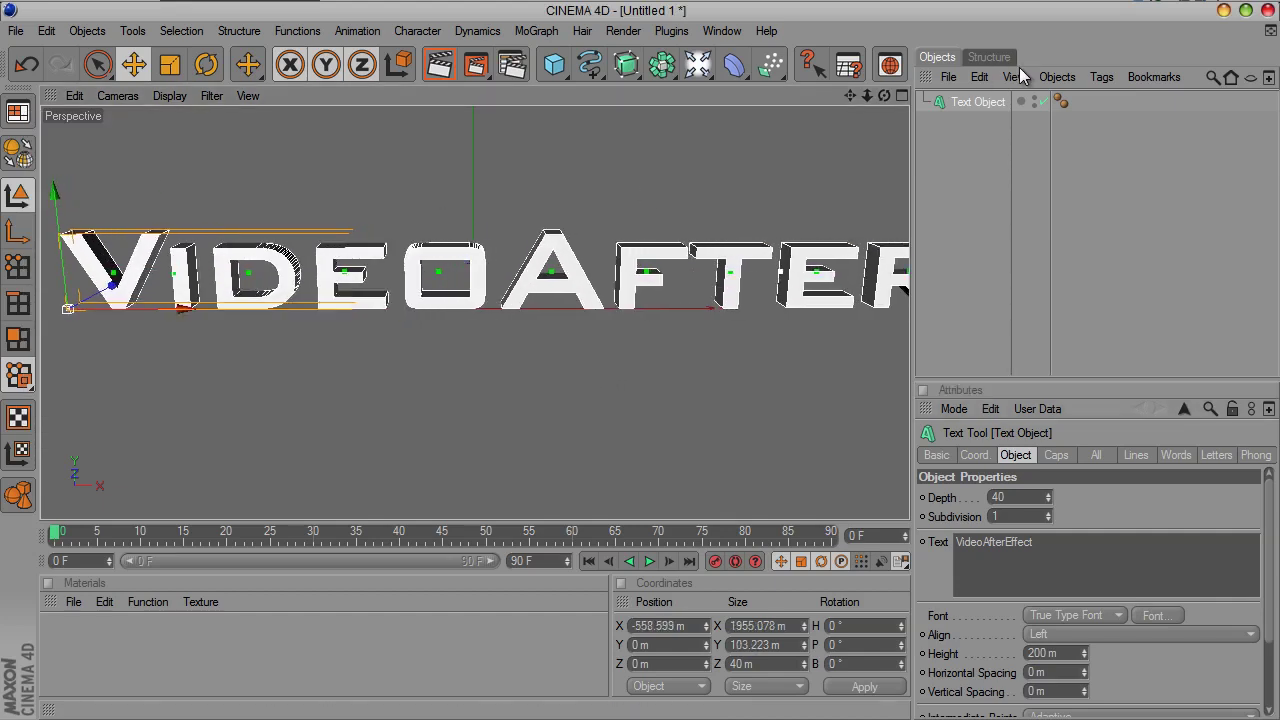
Shift the text along the X axis to about -559 m and frame the whole word in the perspective view.
left_click_drag(585, 392, 640, 360)
left_click_drag(850, 98, 641, 360)
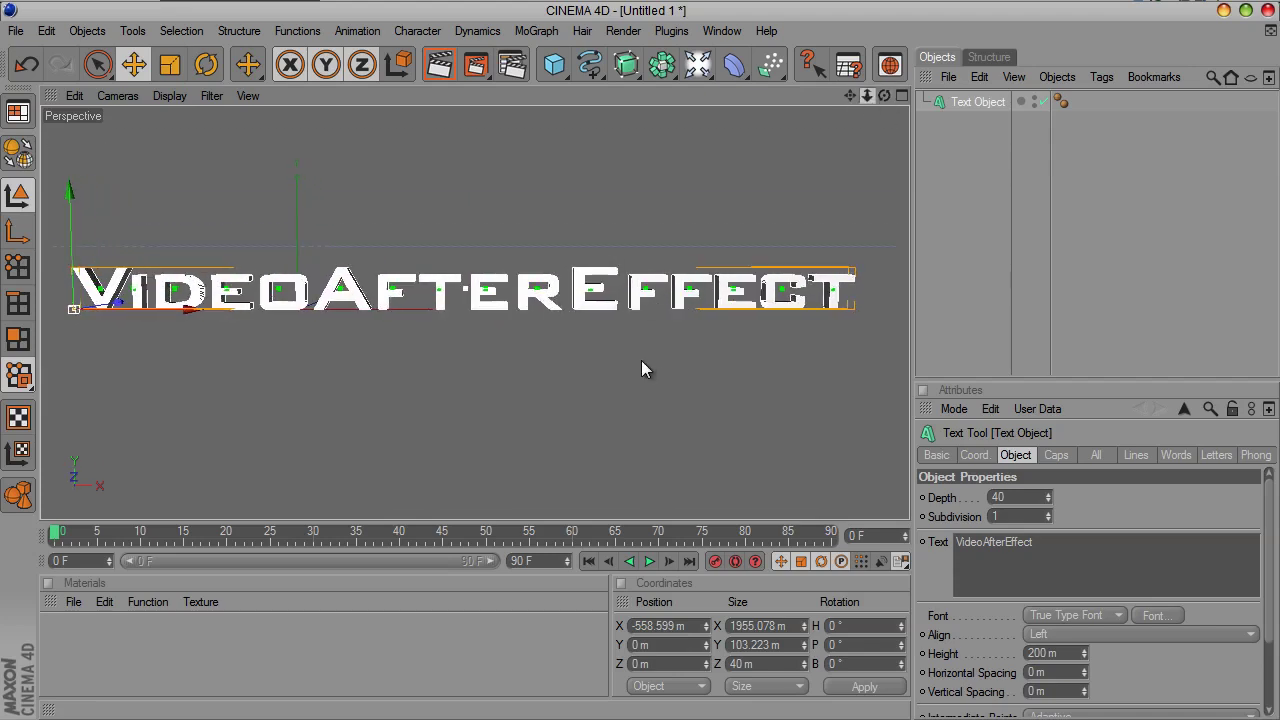
left_click_drag(880, 97, 641, 360)
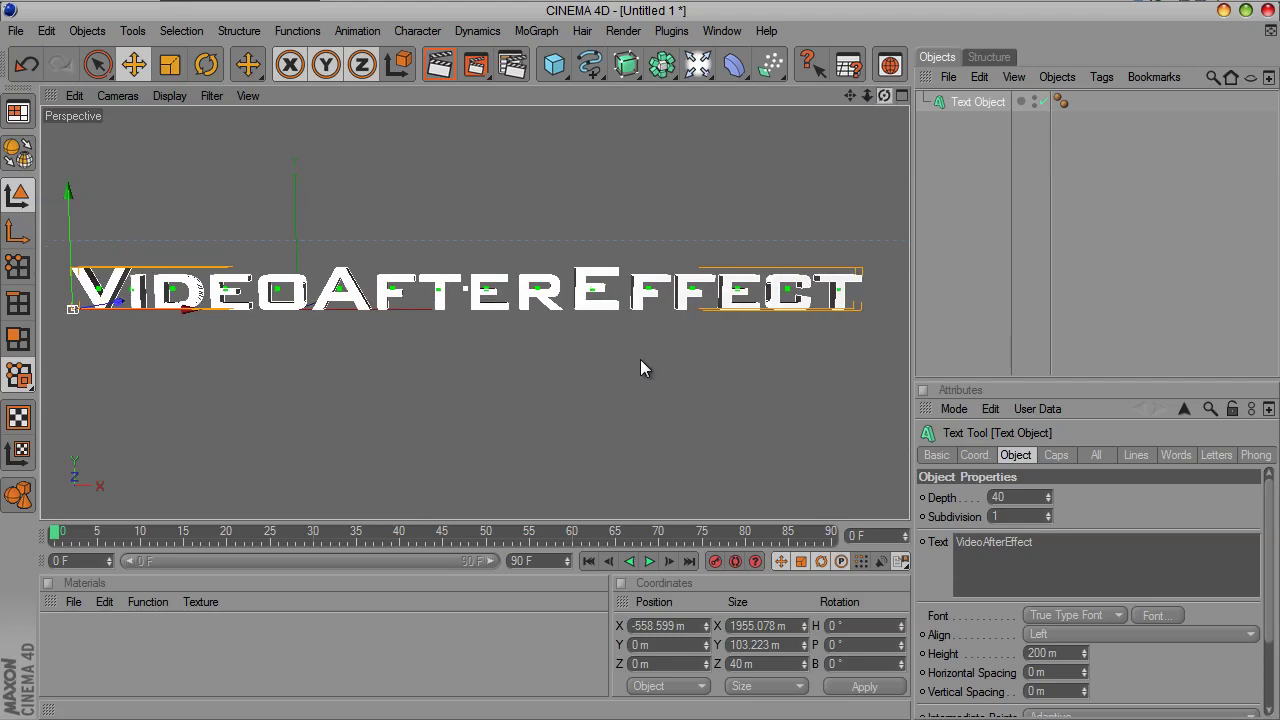
left_click_drag(867, 94, 642, 360)
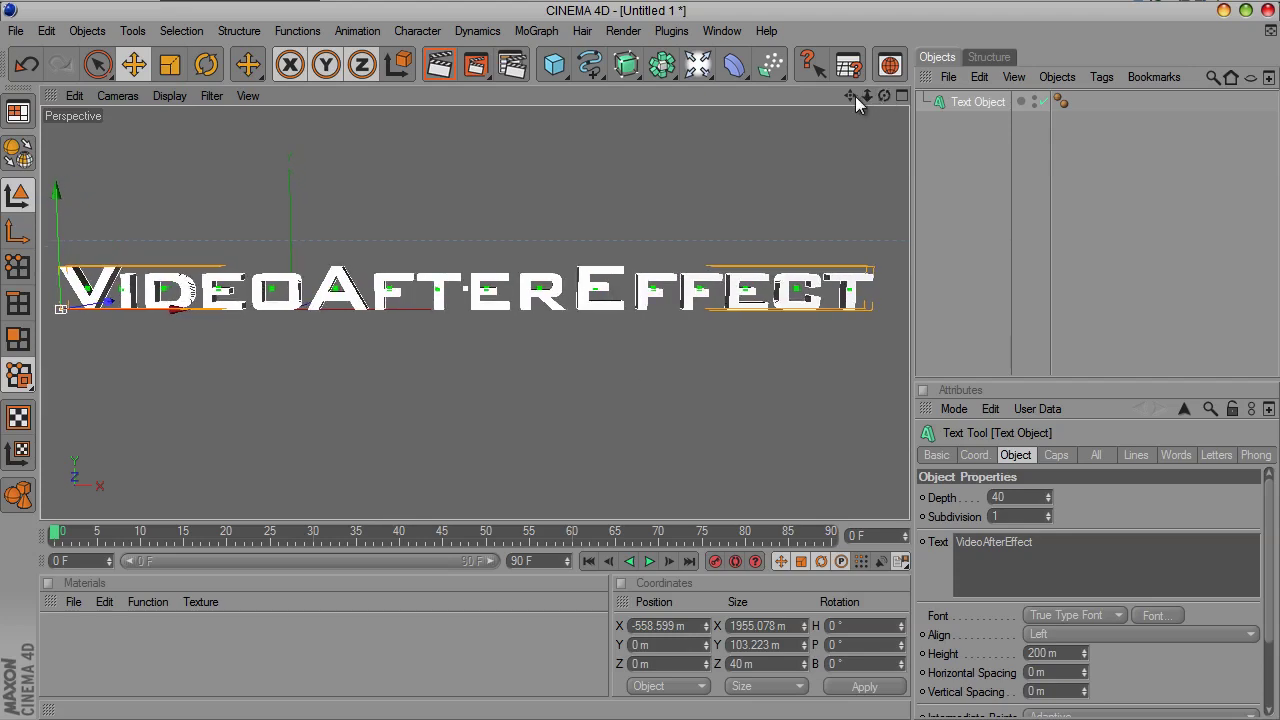
left_click_drag(855, 96, 640, 359)
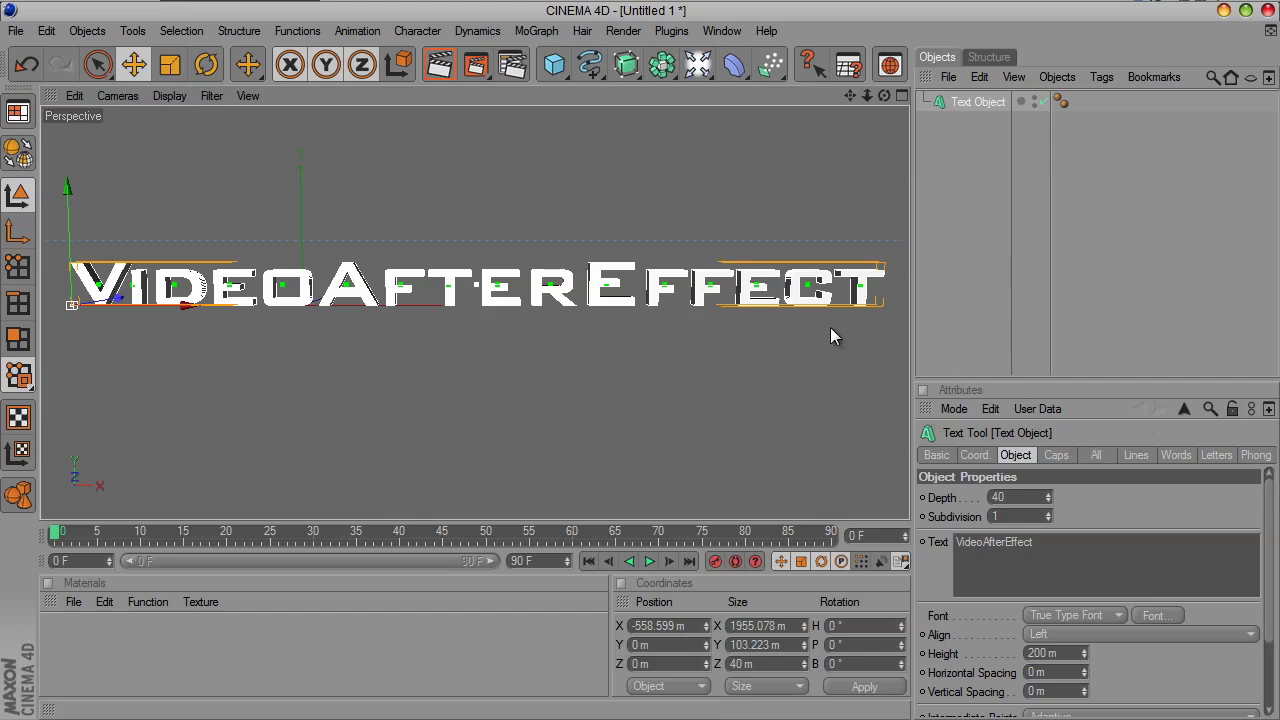
Set both the start and end caps of the text object to Fillet Cap.
left_click(1057, 456)
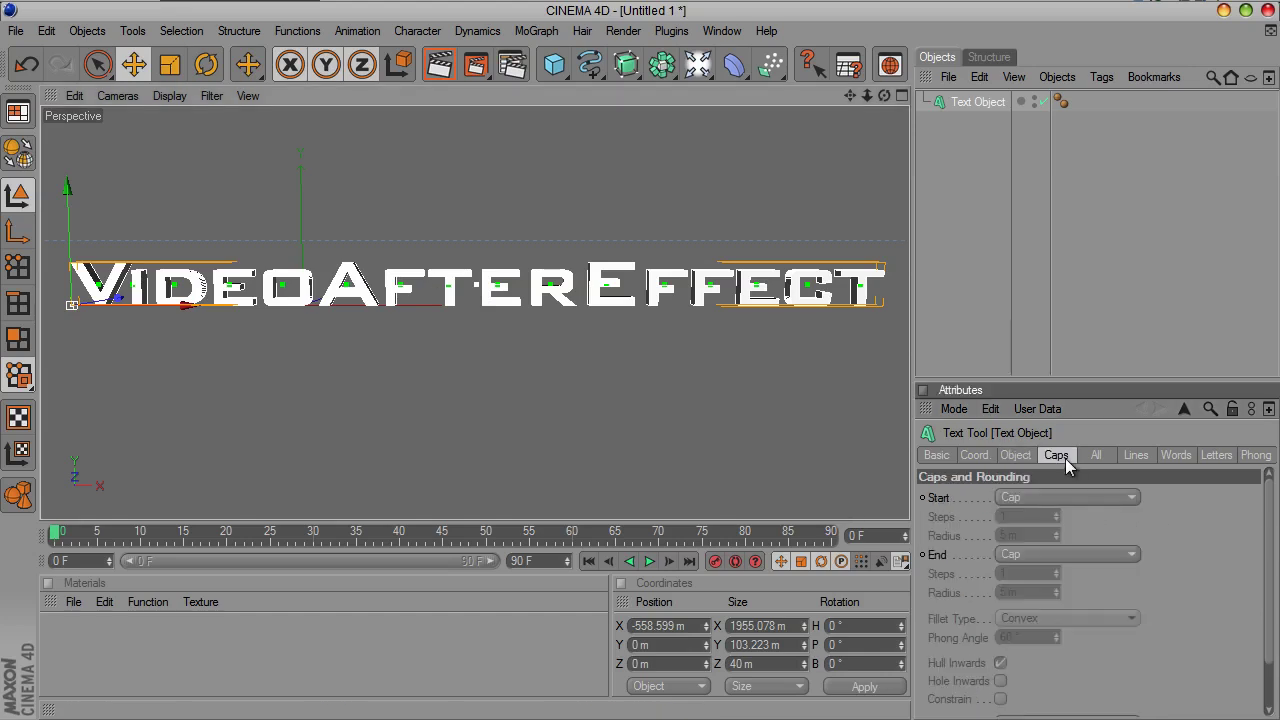
left_click(1005, 498)
left_click(1017, 575)
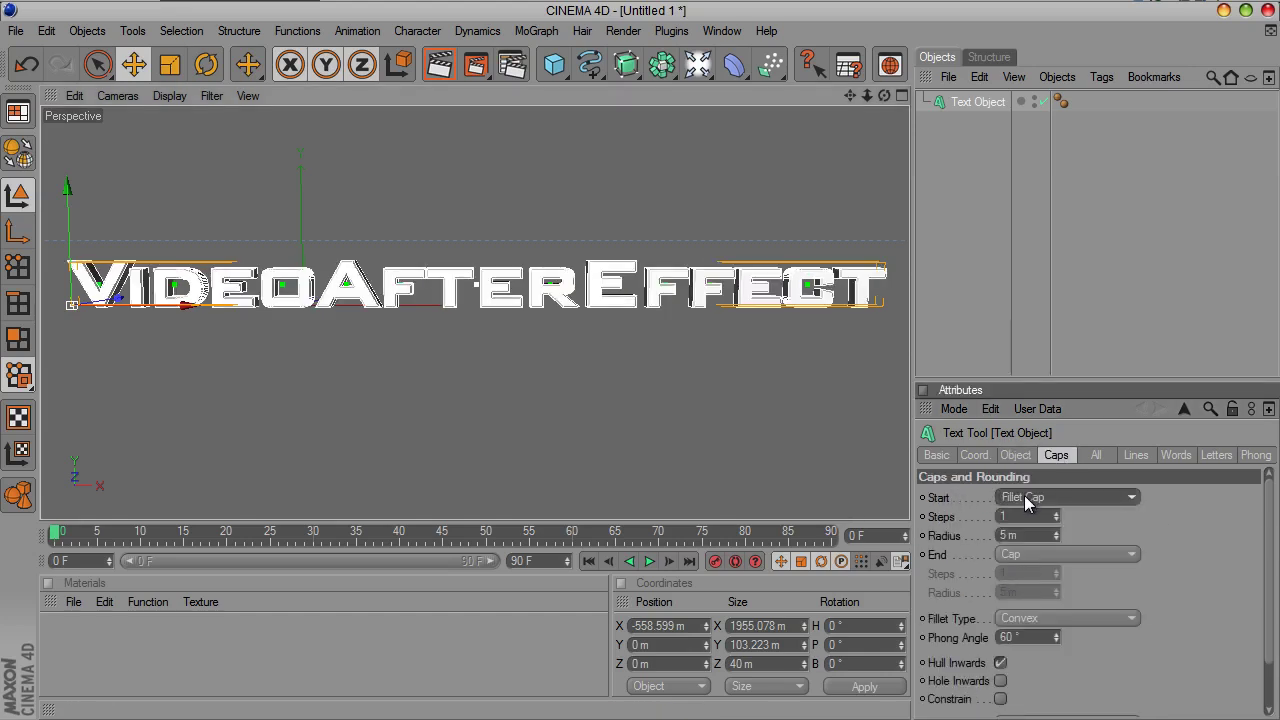
left_click(1008, 558)
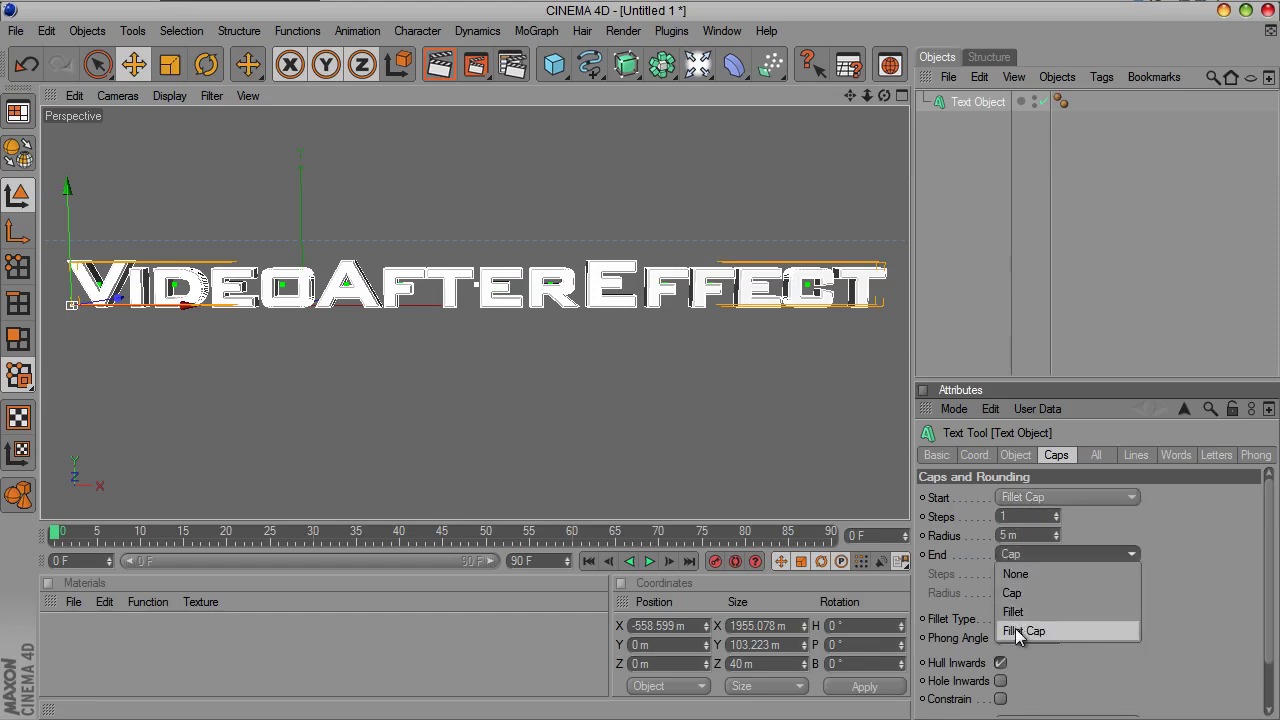
left_click(1017, 628)
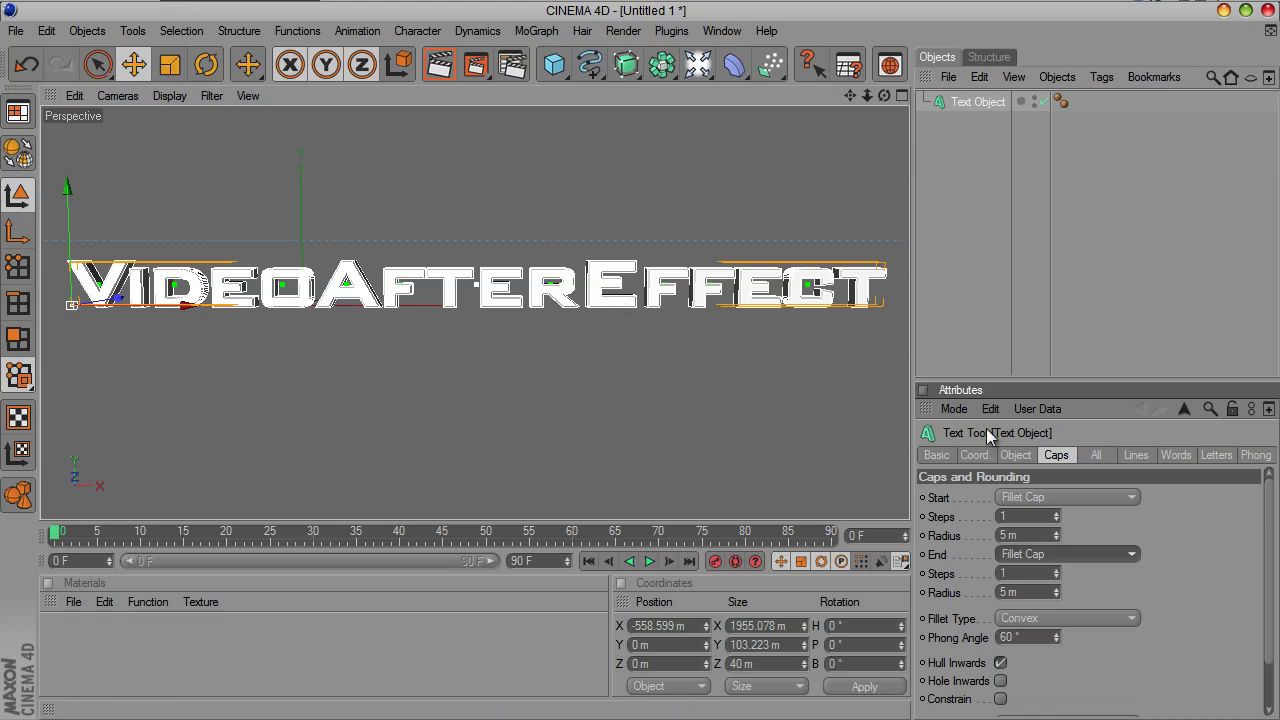
Set the fillet radius of both the start and end caps to 3 m.
left_click(1056, 596)
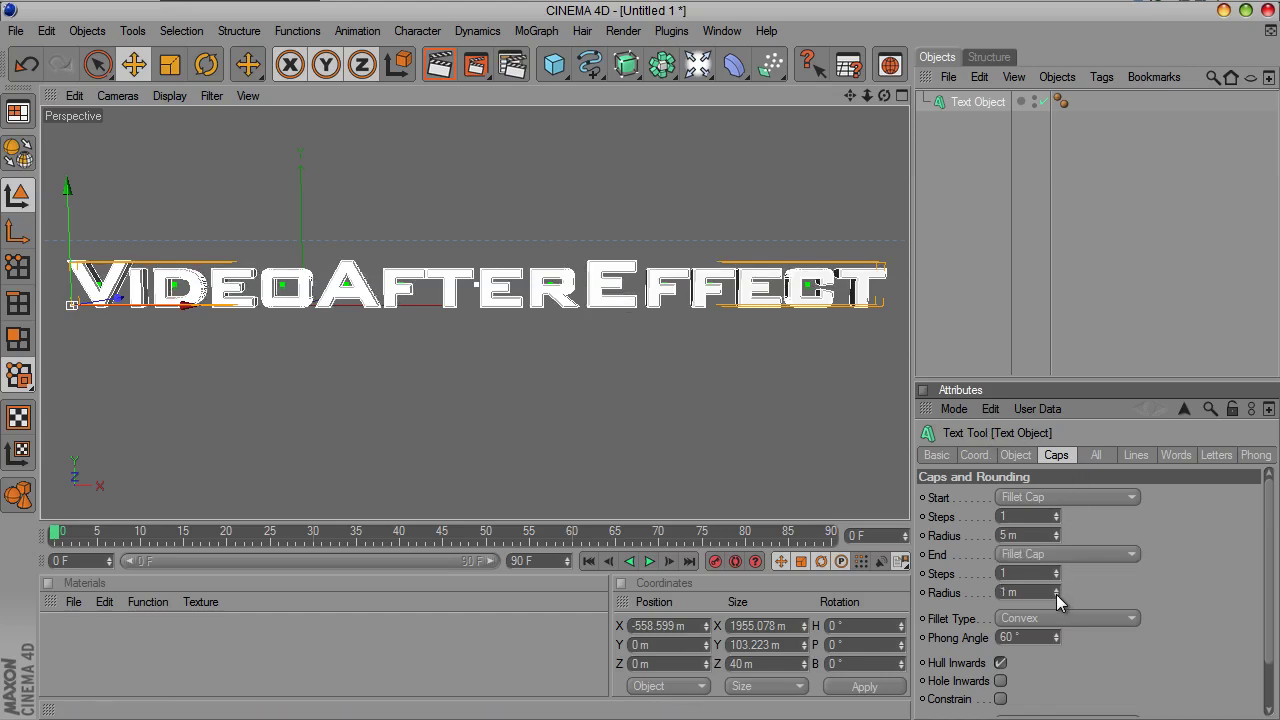
left_click(1056, 589)
left_click(1056, 537)
left_click(1056, 537)
left_click(1056, 589)
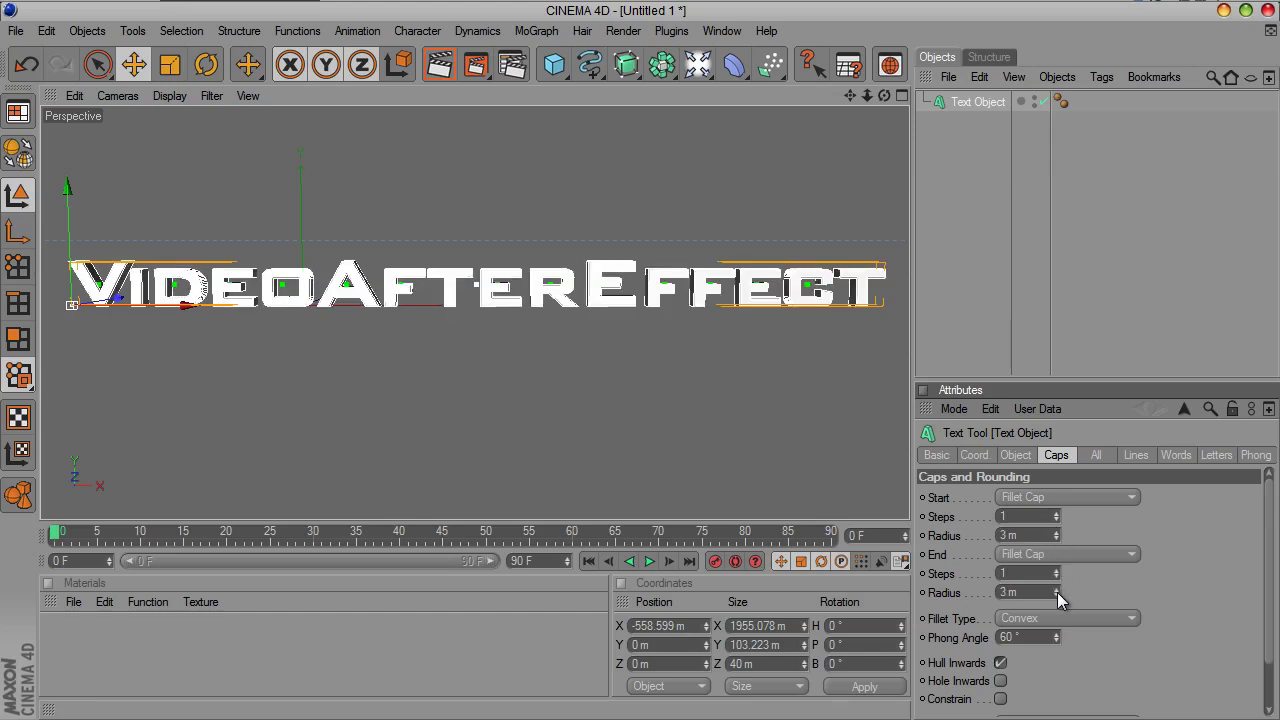
left_click(1056, 570)
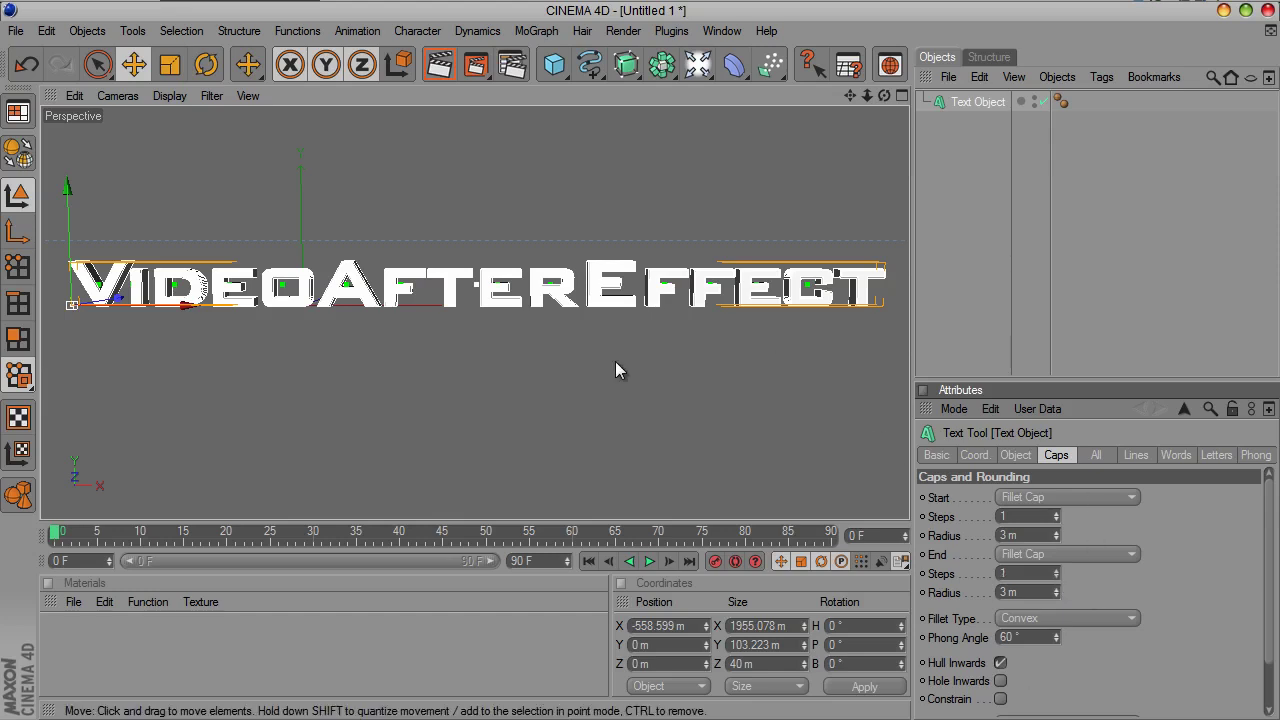
Create a new material and set its color to blue with RGB 3, 142, 241.
left_click(107, 631)
double_click(107, 631)
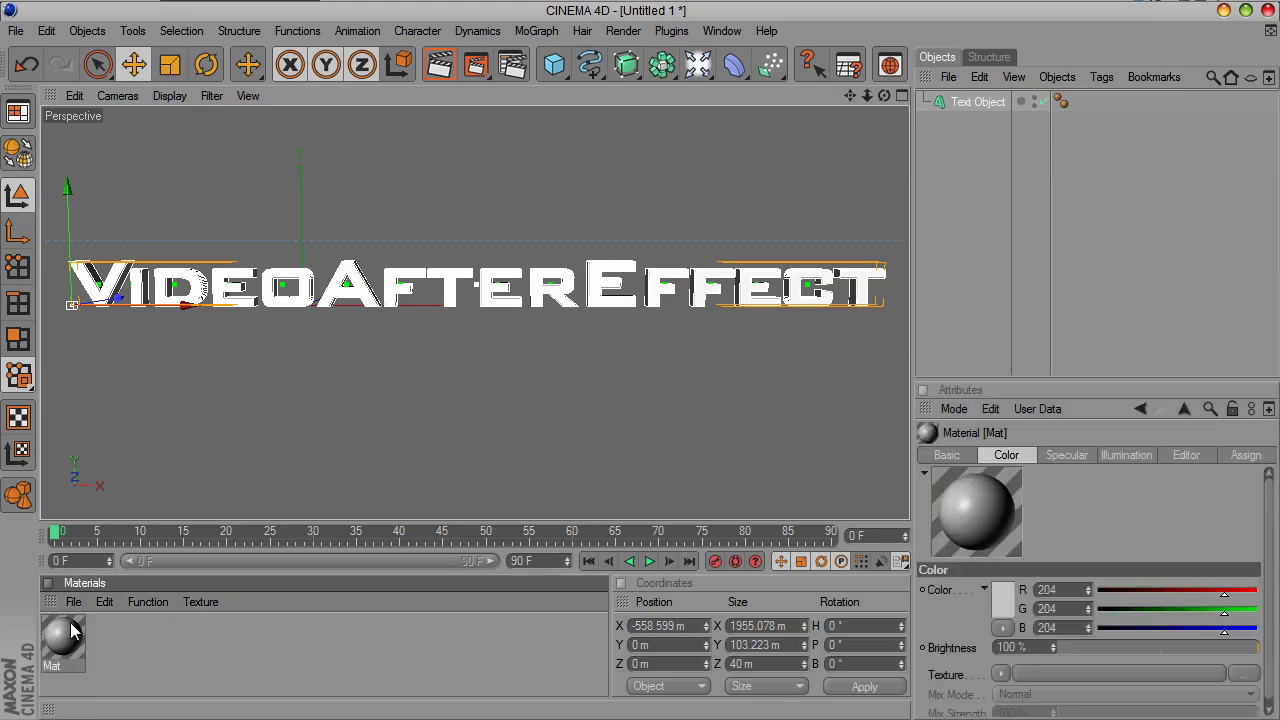
double_click(87, 631)
left_click(512, 206)
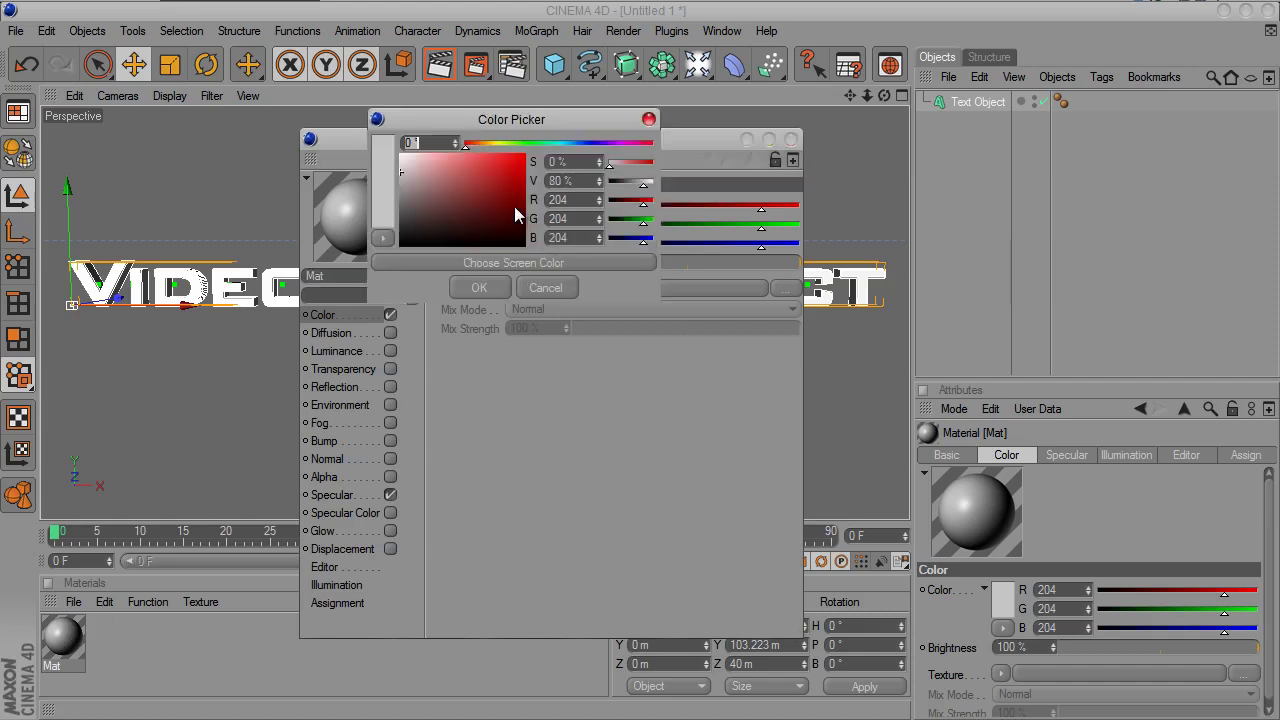
left_click_drag(517, 171, 572, 146)
left_click(566, 143)
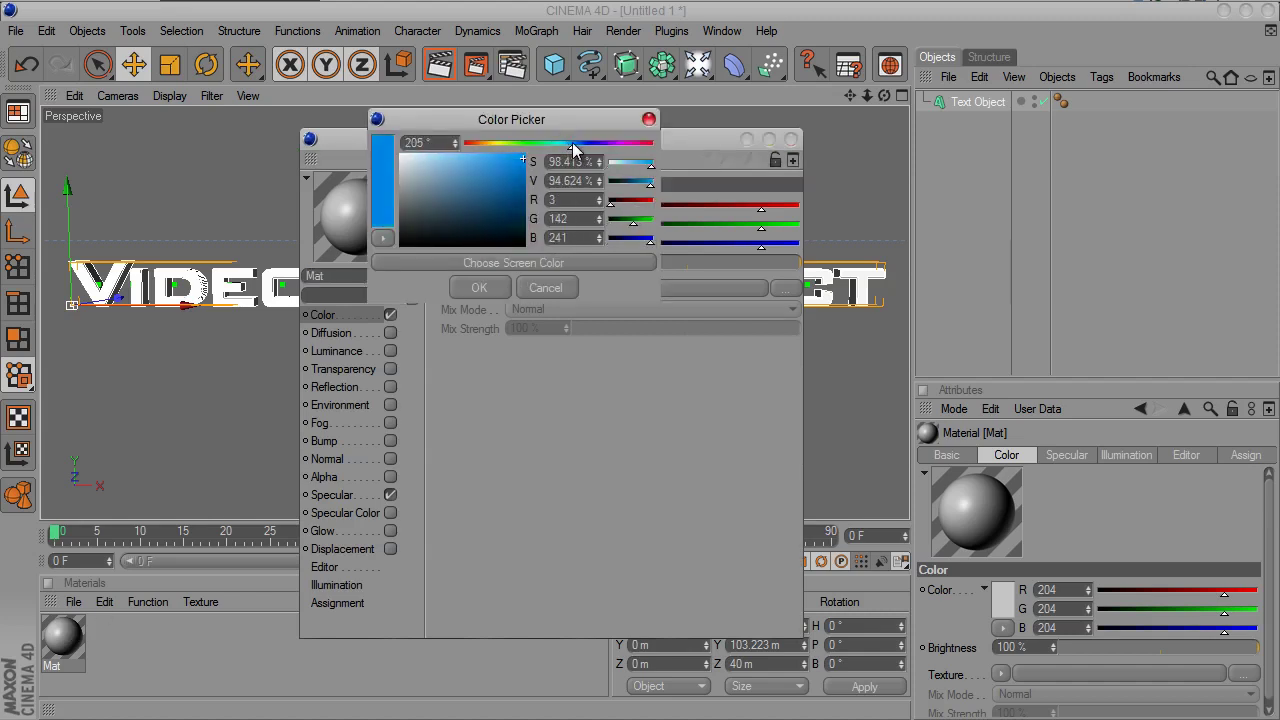
left_click(490, 287)
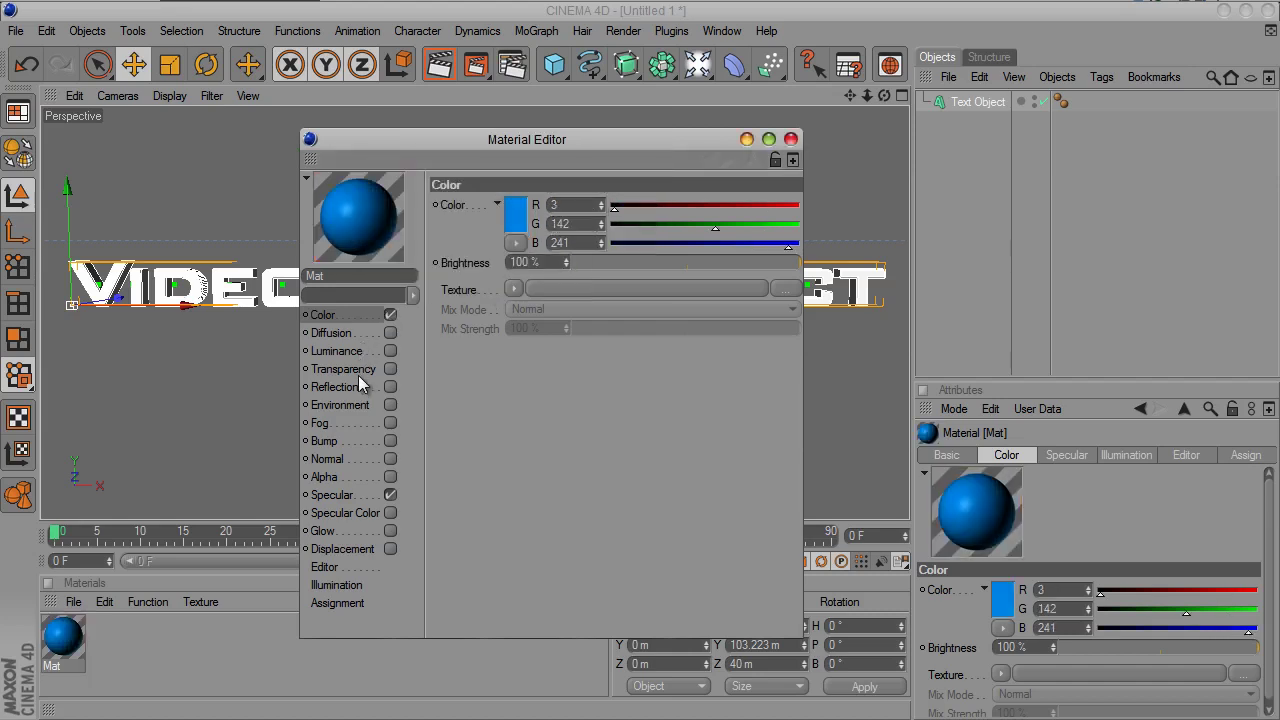
Enable the material's Reflection channel with a blue color of RGB 0, 159, 233 and set its brightness to 76%.
left_click(360, 386)
left_click(390, 386)
left_click(522, 213)
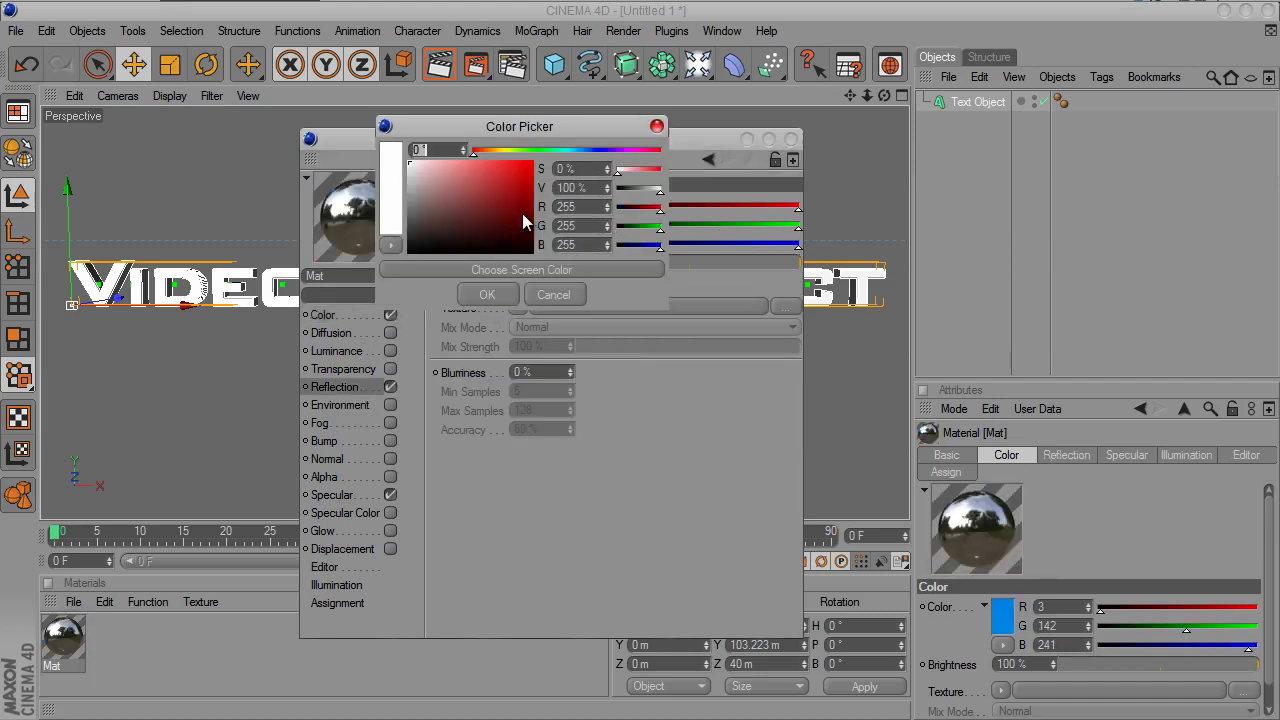
left_click(572, 150)
left_click(533, 169)
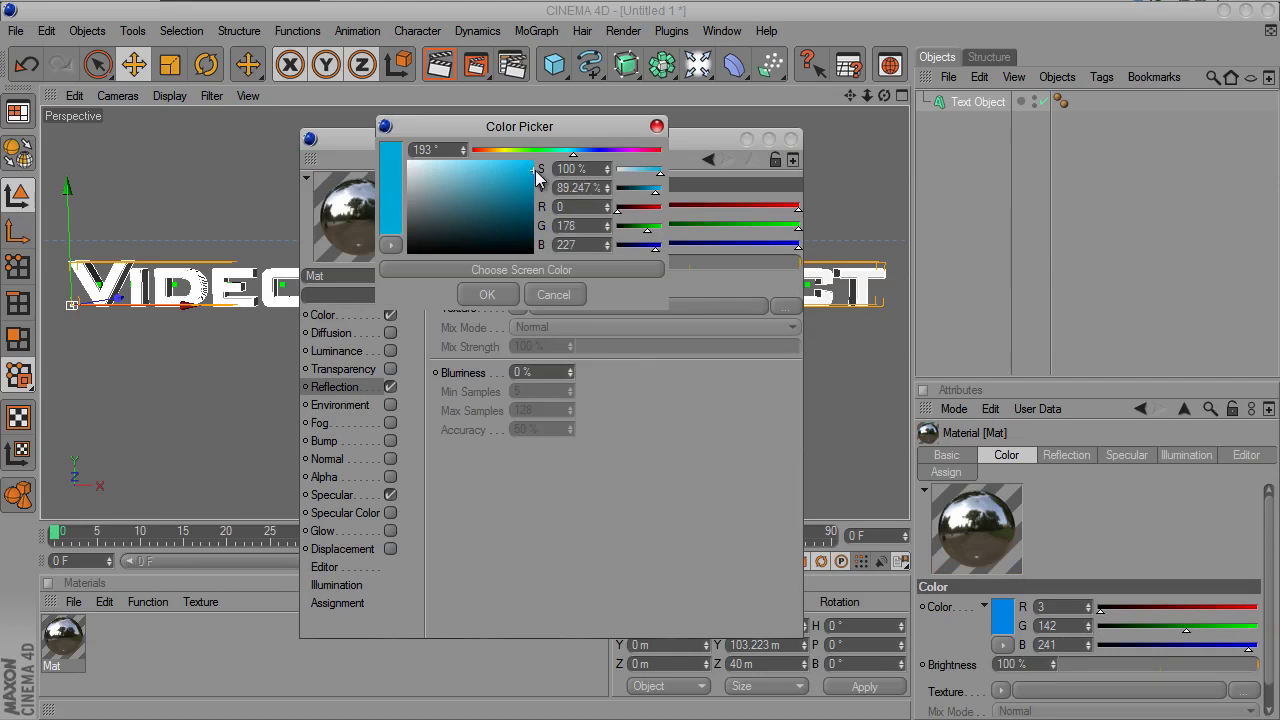
left_click(534, 167)
left_click(577, 151)
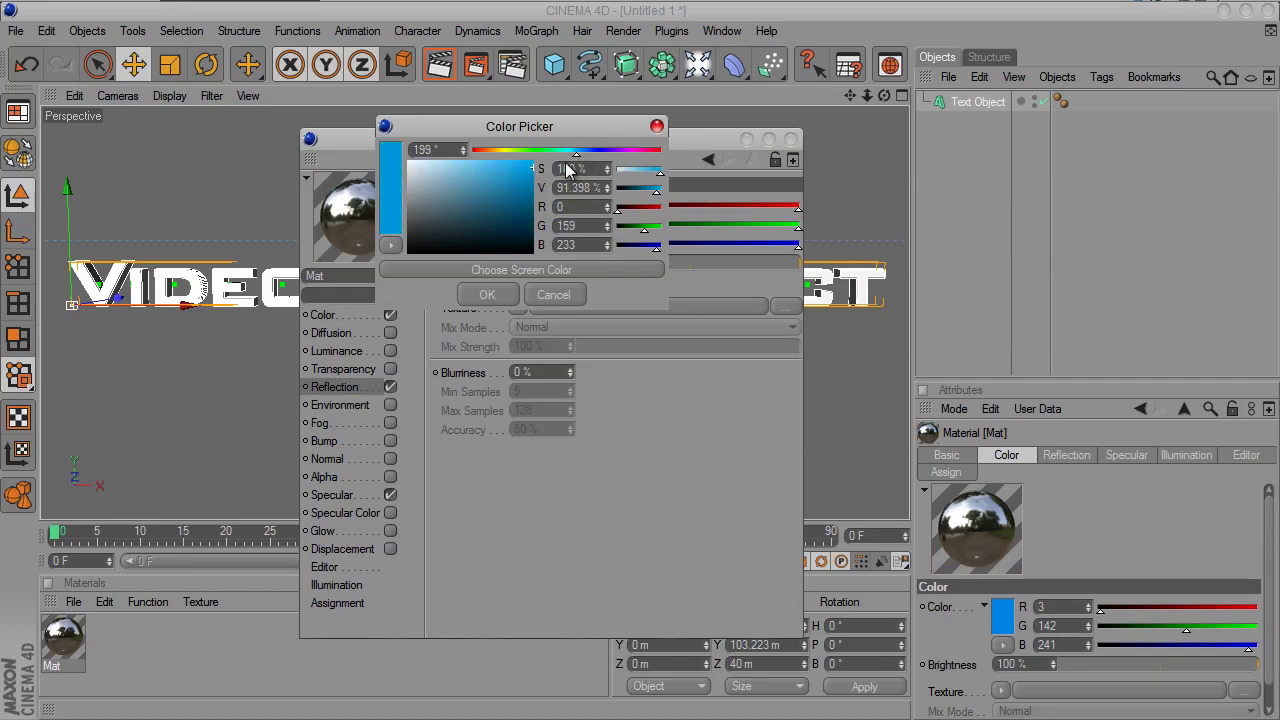
left_click(490, 295)
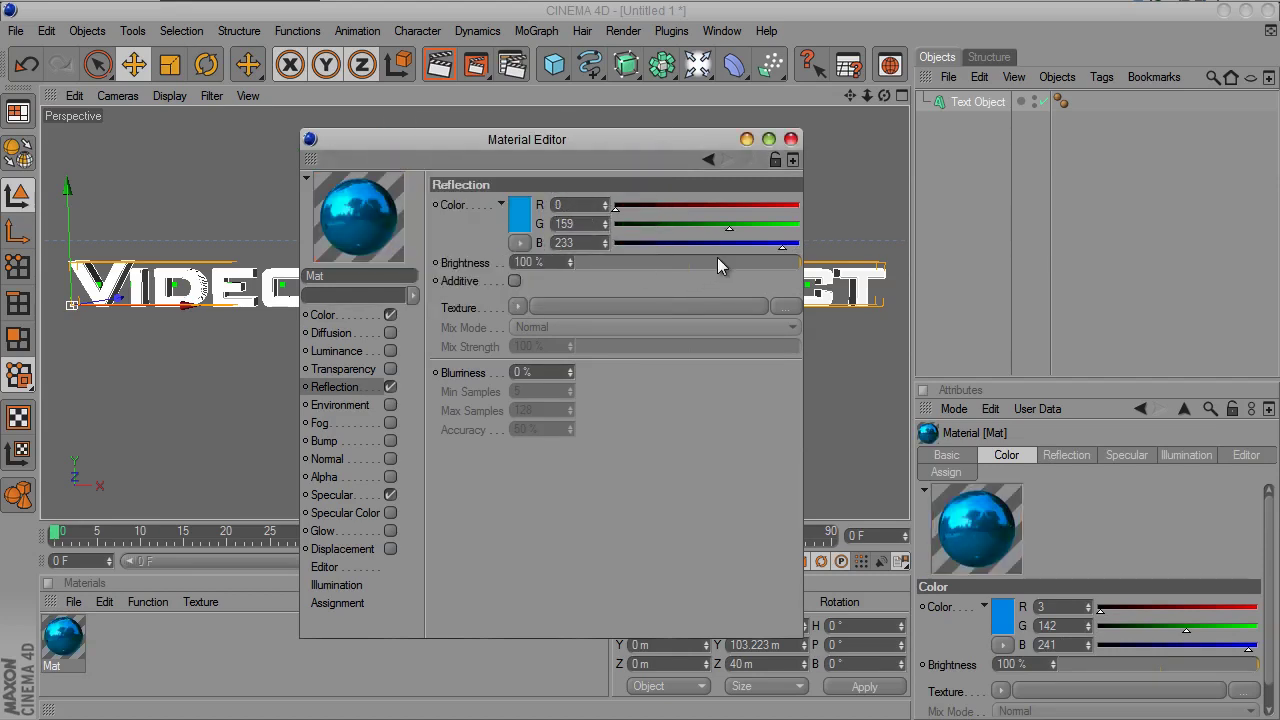
left_click_drag(792, 262, 749, 263)
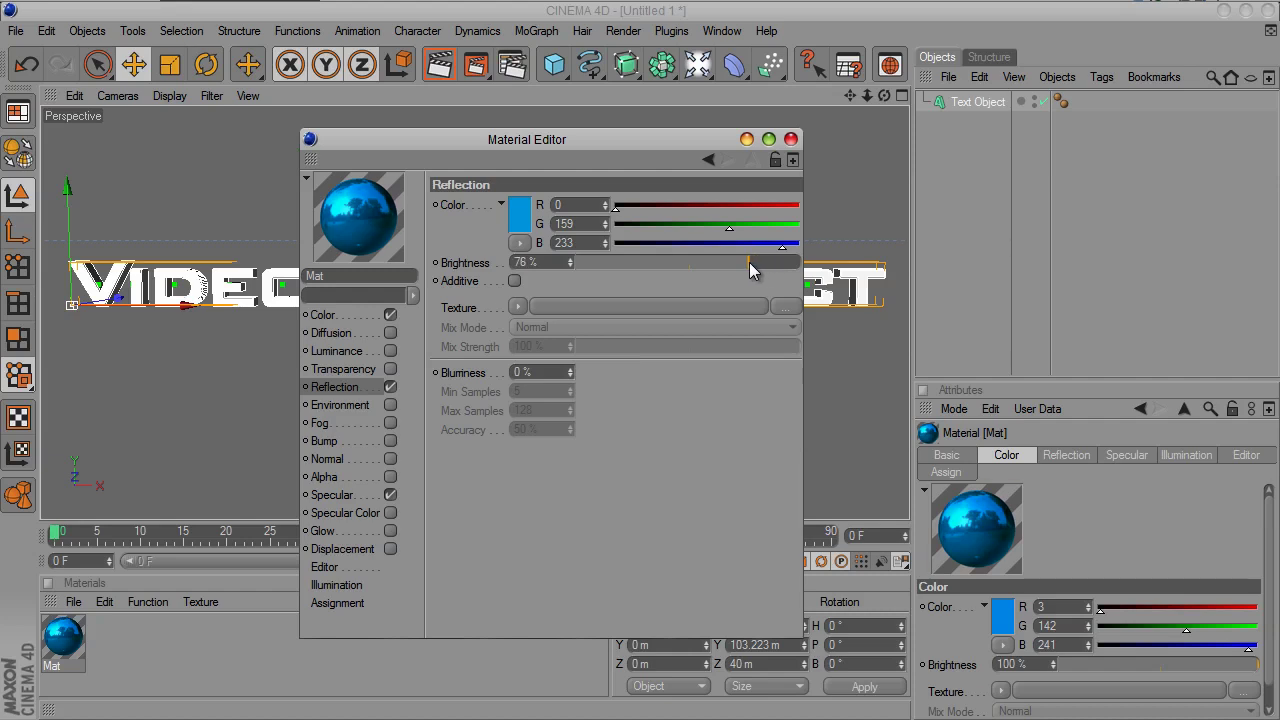
Enable the material's Luminance channel and set its color to blue with RGB 0, 168, 224.
left_click(389, 351)
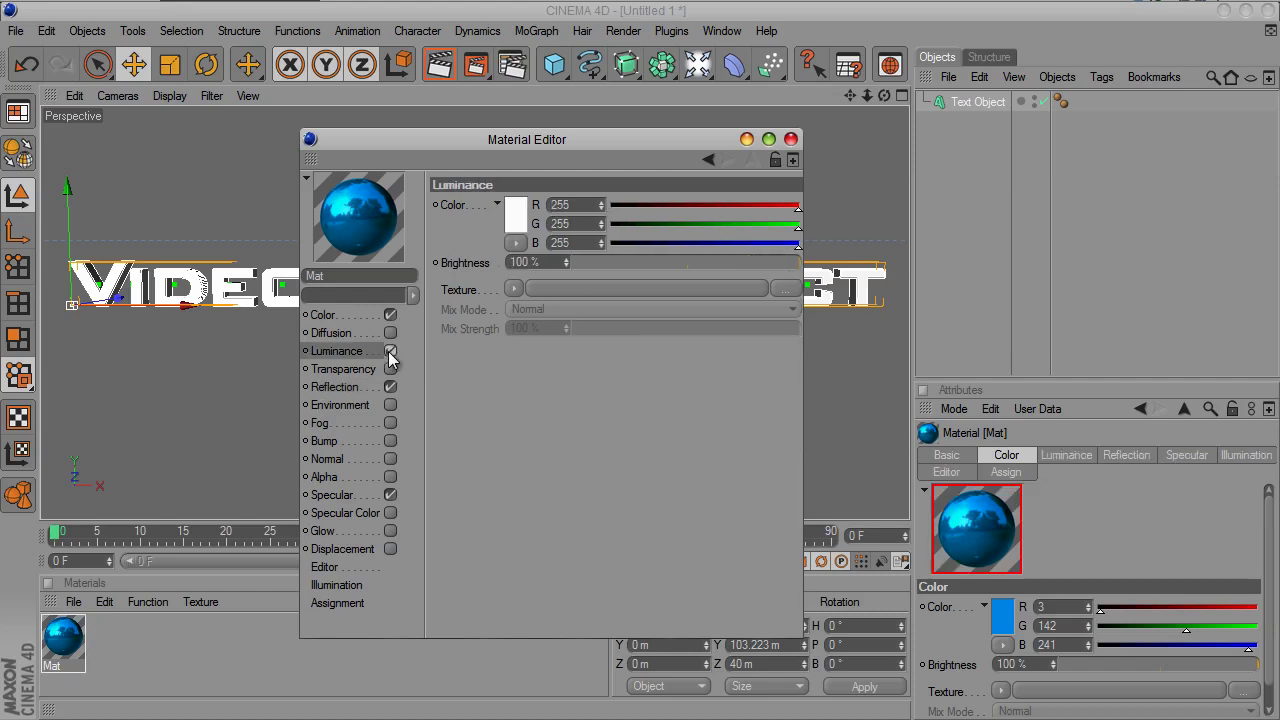
left_click(516, 243)
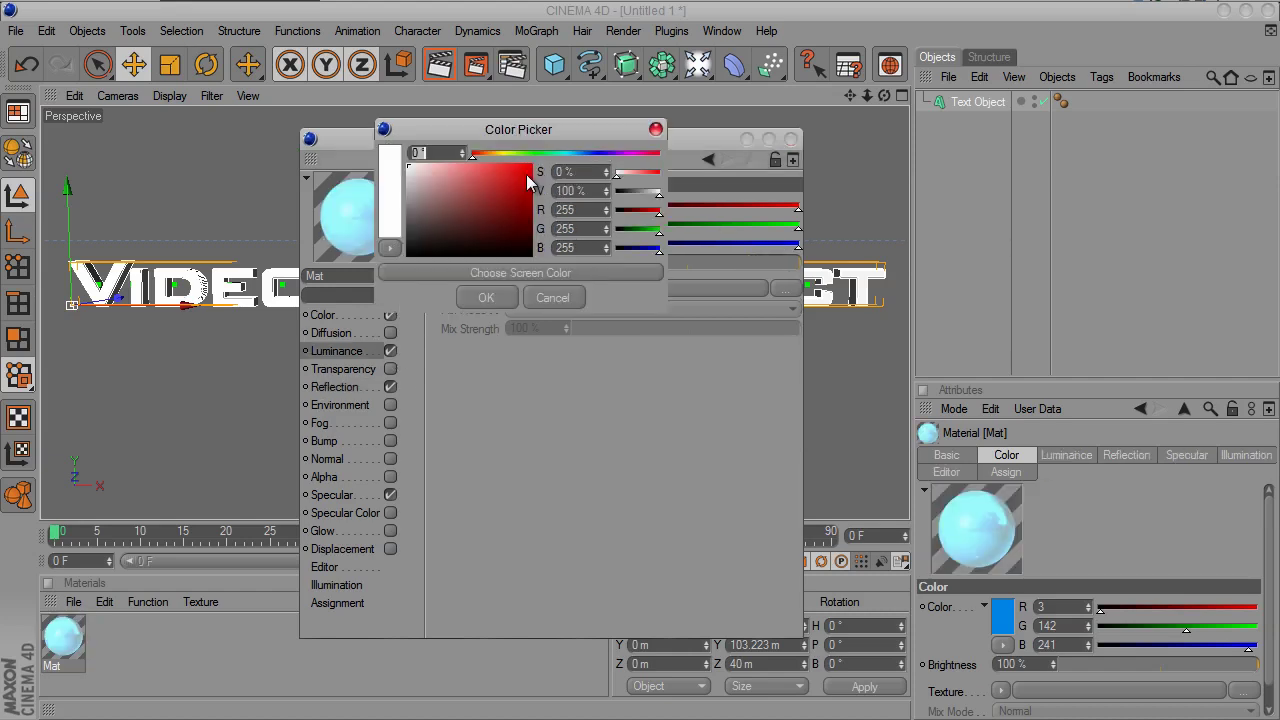
left_click(573, 154)
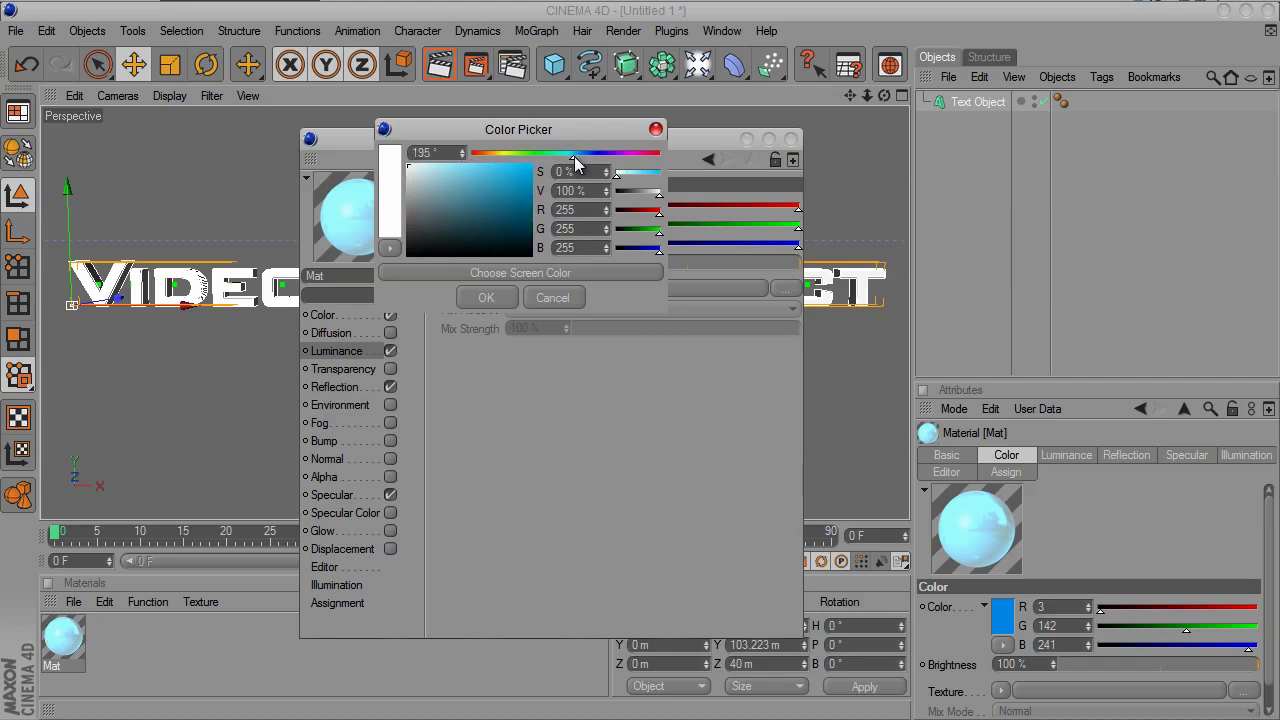
left_click_drag(509, 195, 534, 175)
left_click(487, 298)
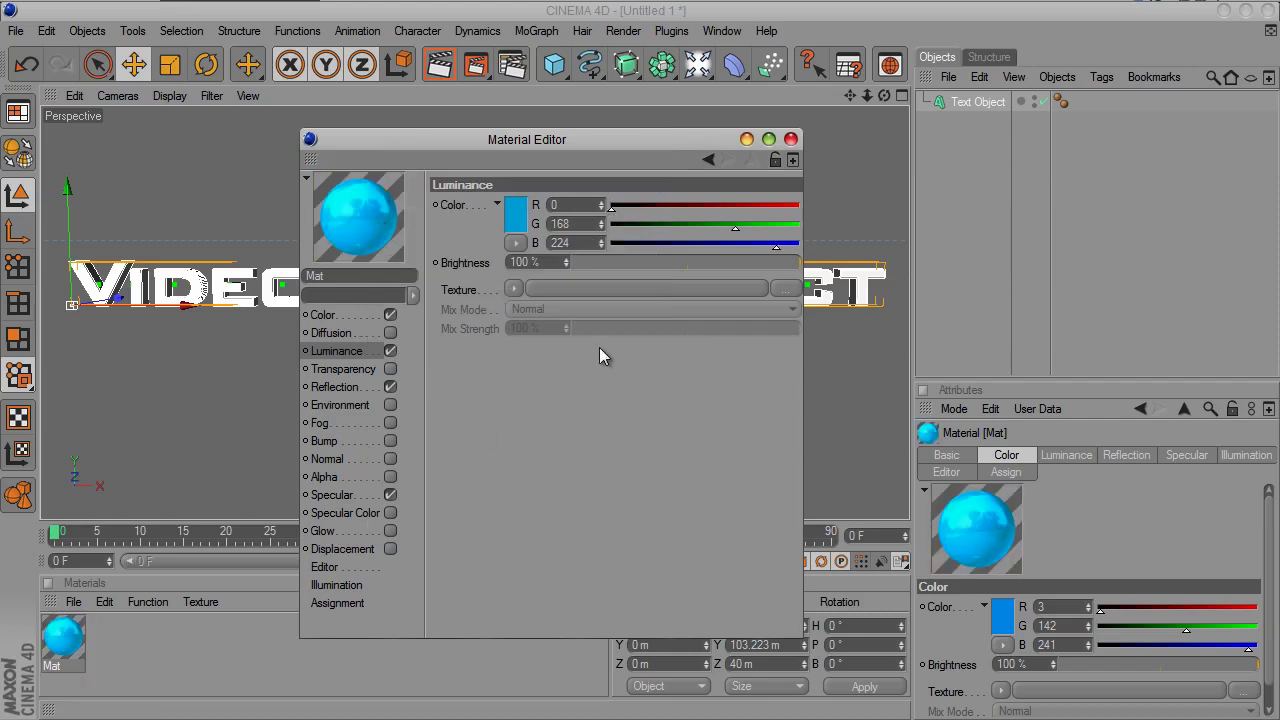
left_click(380, 531)
left_click(390, 530)
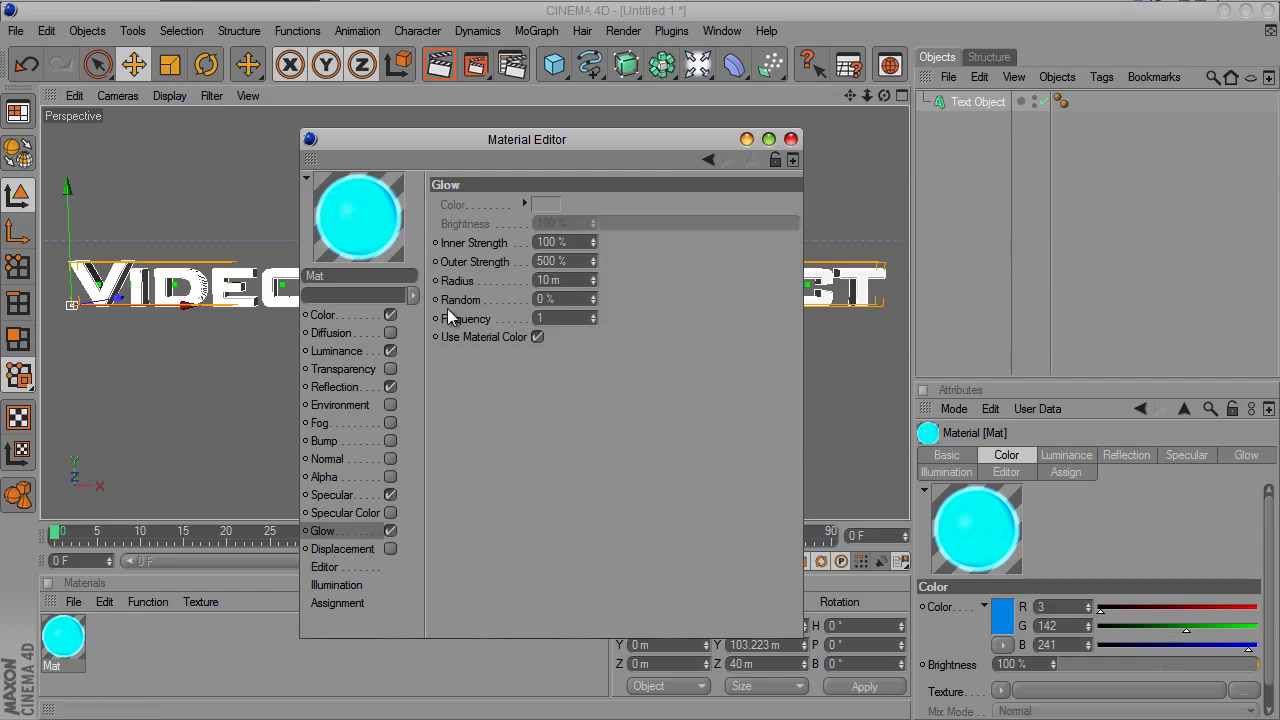
left_click(537, 337)
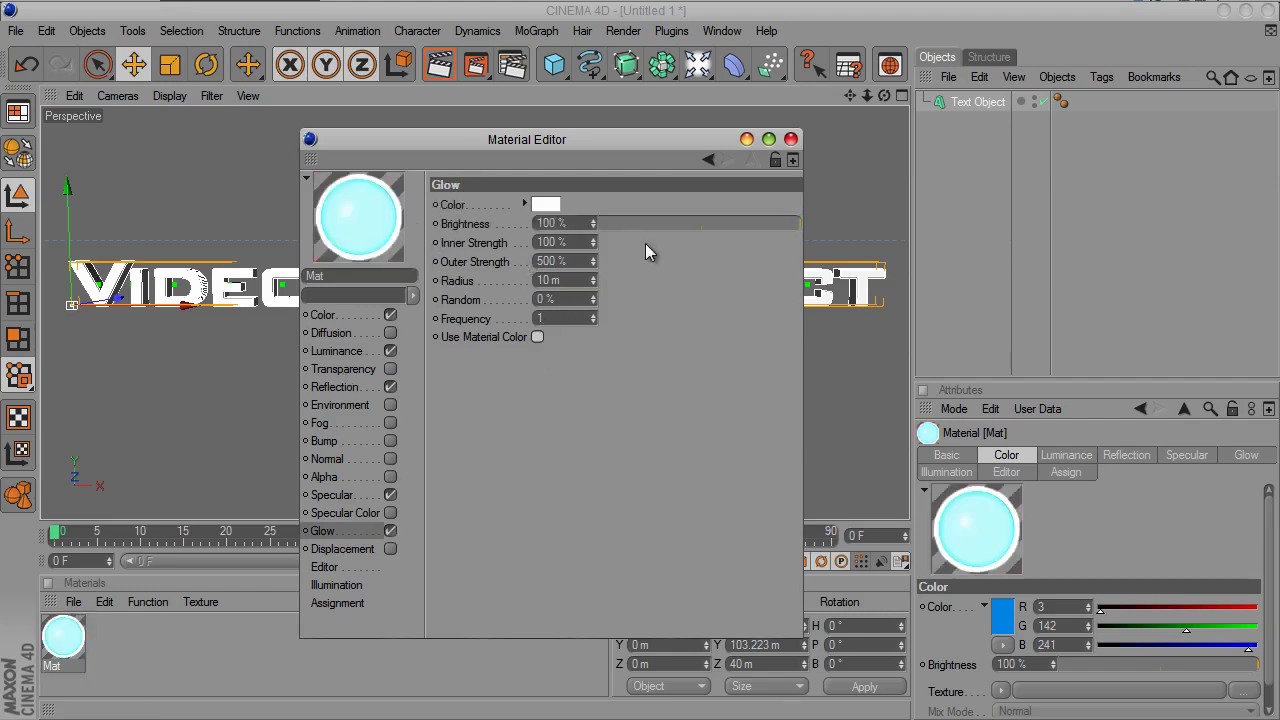
left_click(541, 206)
left_click_drag(529, 206, 528, 190)
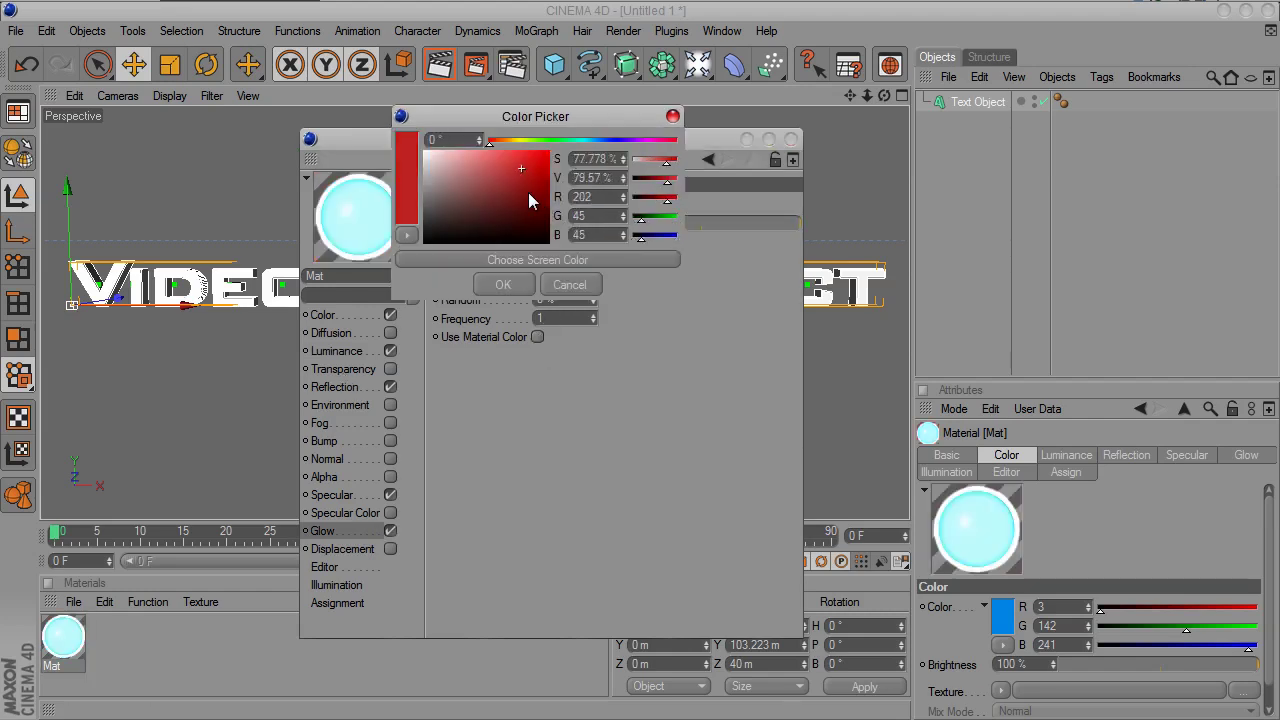
left_click(491, 283)
left_click(537, 337)
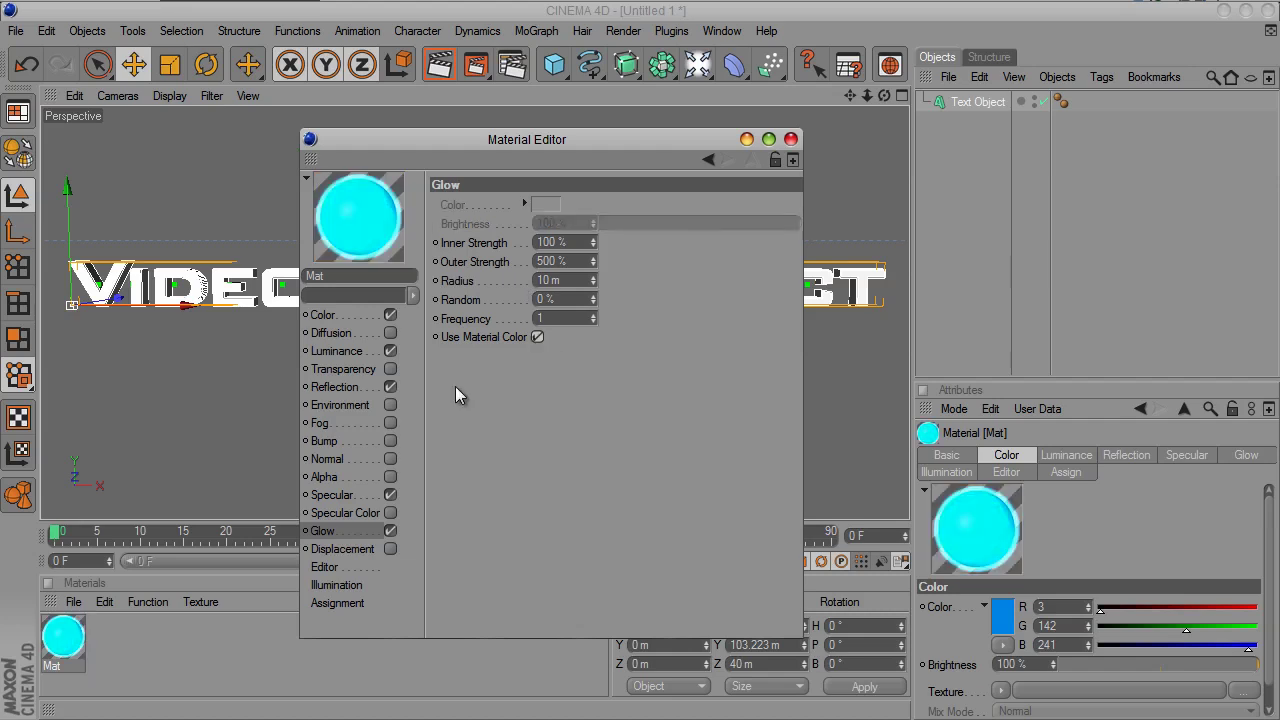
left_click(389, 531)
Apply the blue material to the text object and rename the object "VideoAfterEffect".
left_click(791, 139)
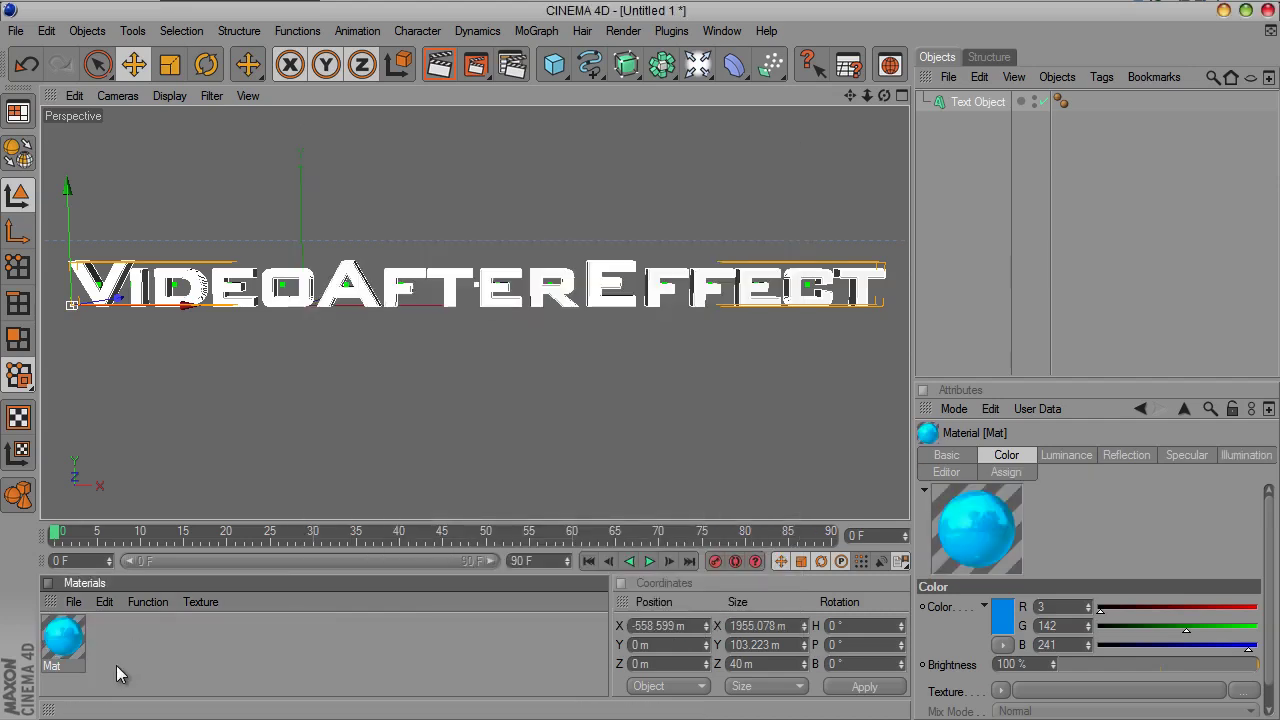
left_click_drag(70, 645, 490, 300)
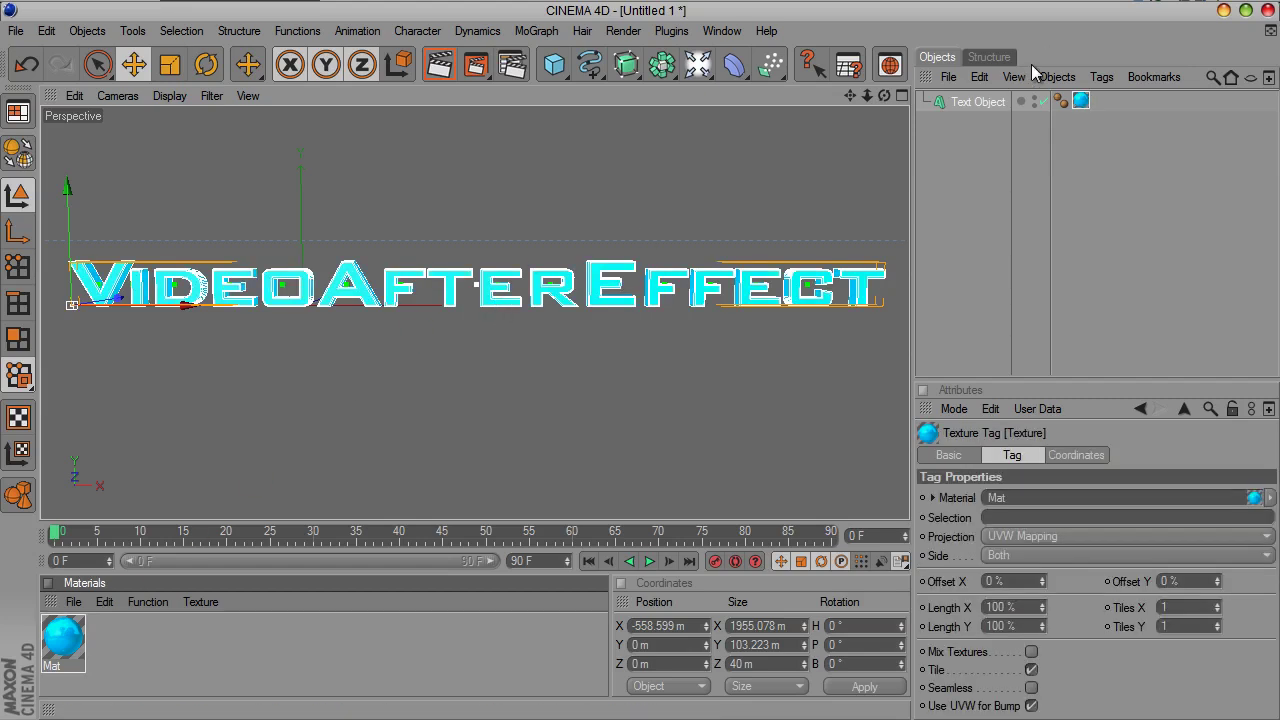
left_click(969, 122)
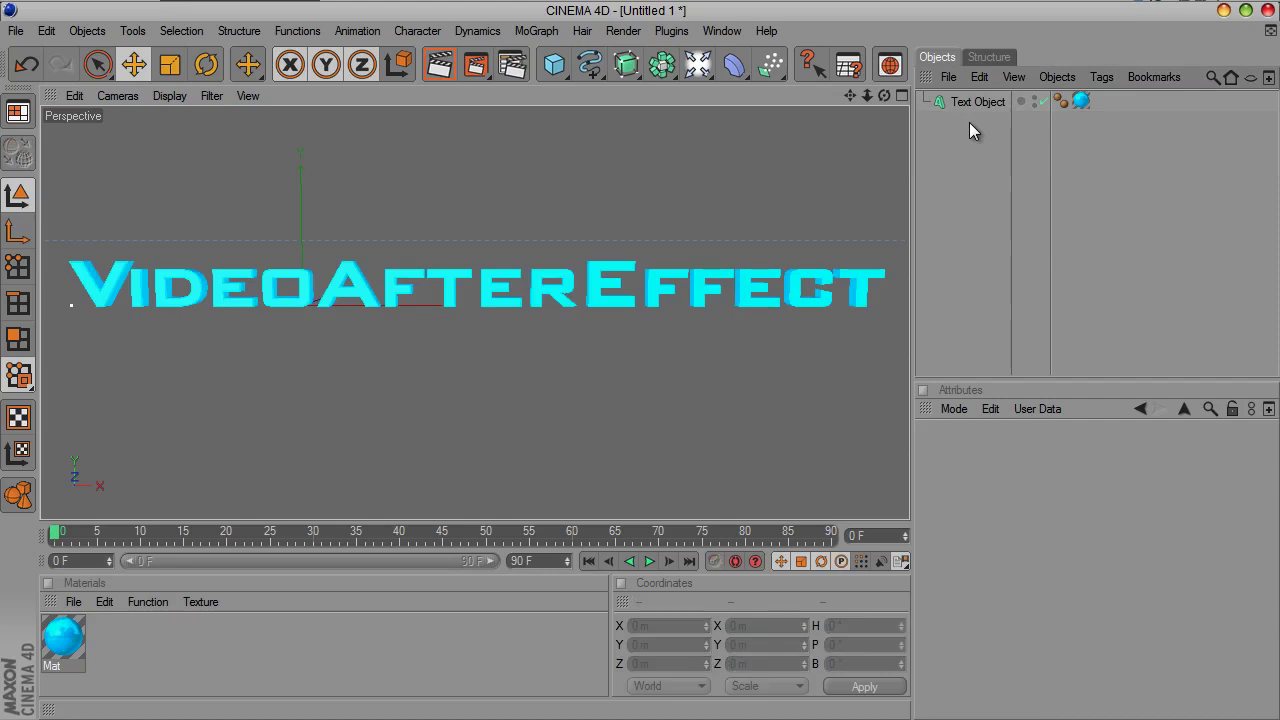
double_click(976, 101)
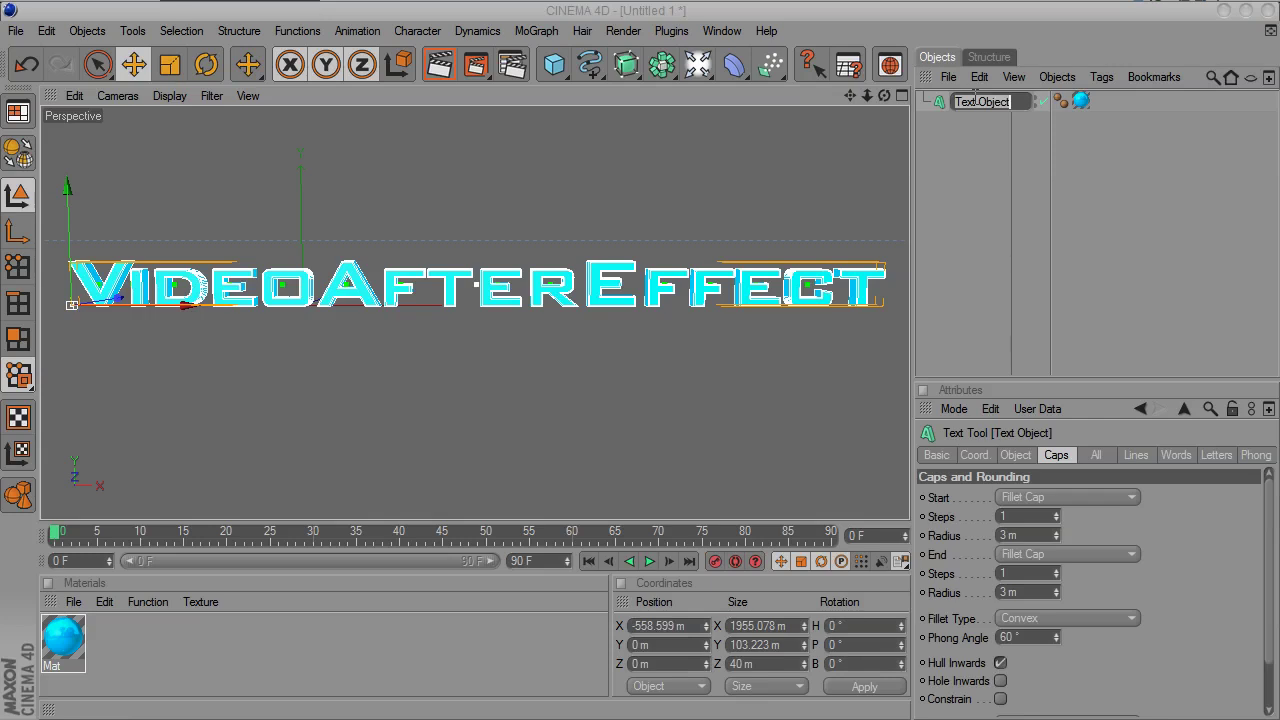
type("VideoAfterEffect")
key("Return")
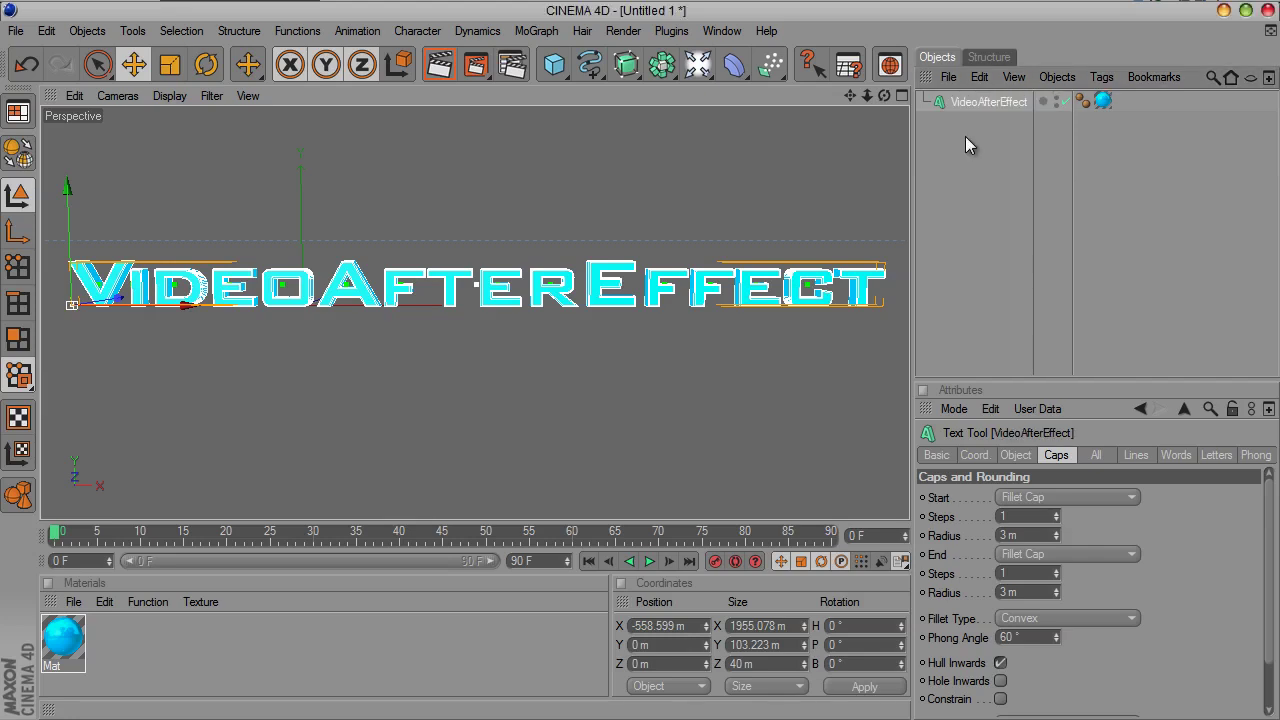
Render the perspective view as a preview and add a Sky object to the scene.
left_click(442, 68)
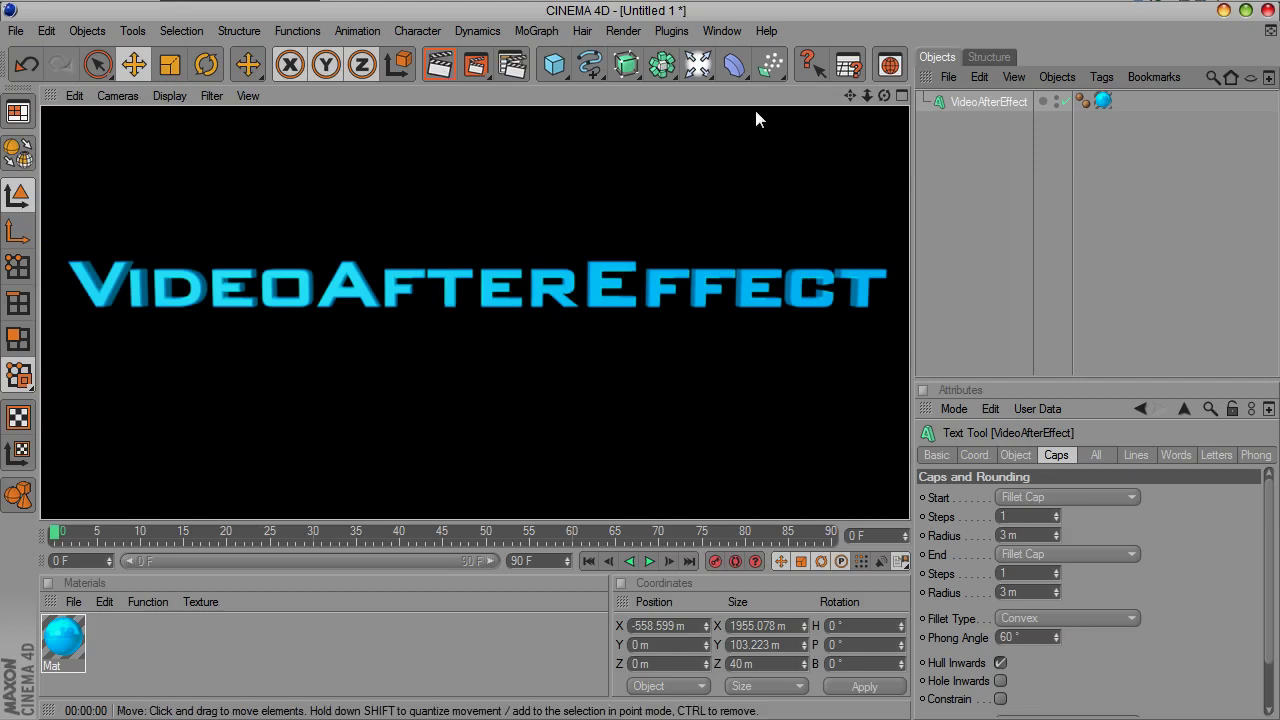
left_click(920, 129)
left_click(697, 64)
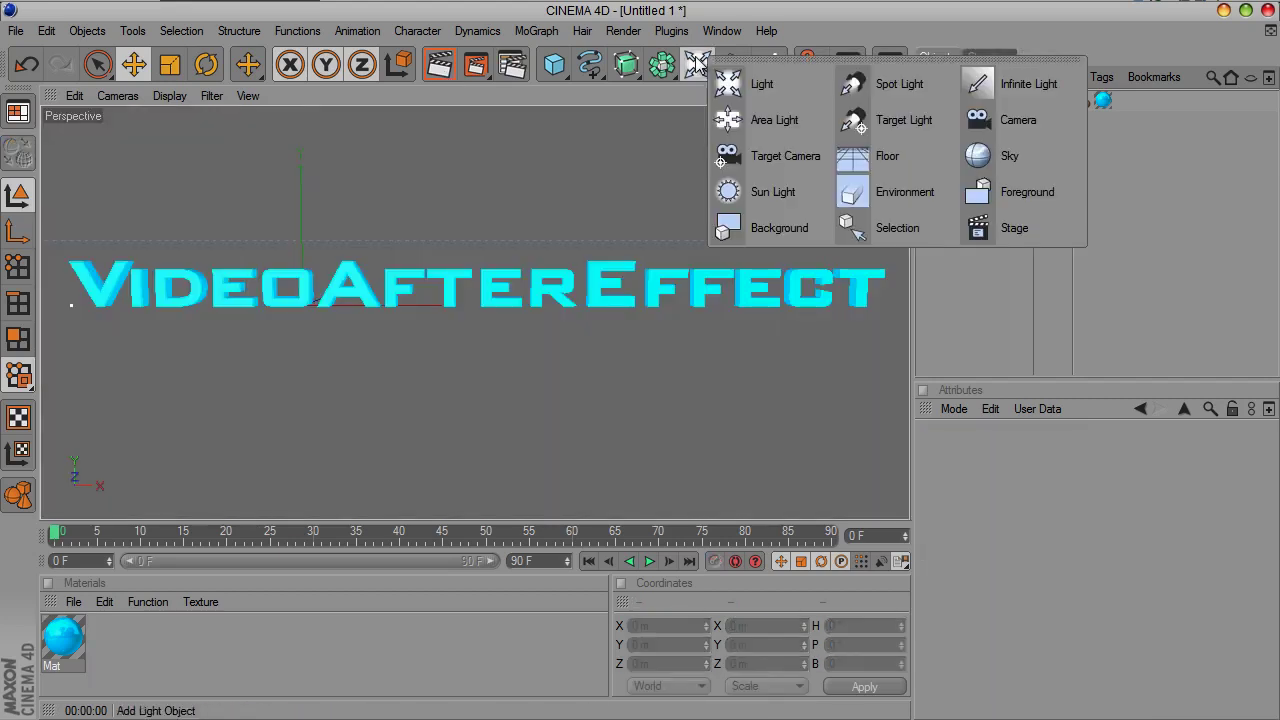
left_click(985, 155)
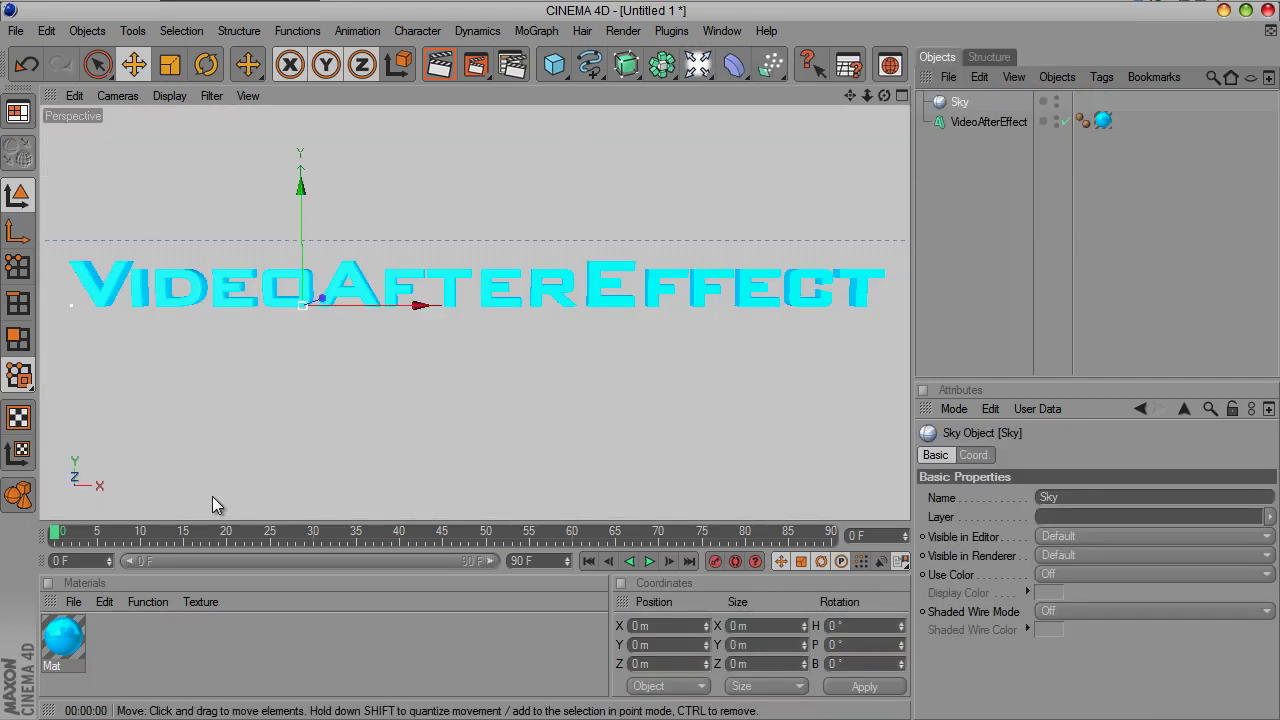
Create a second material and set its color to gray with RGB 126, 126, 126.
double_click(127, 639)
double_click(62, 640)
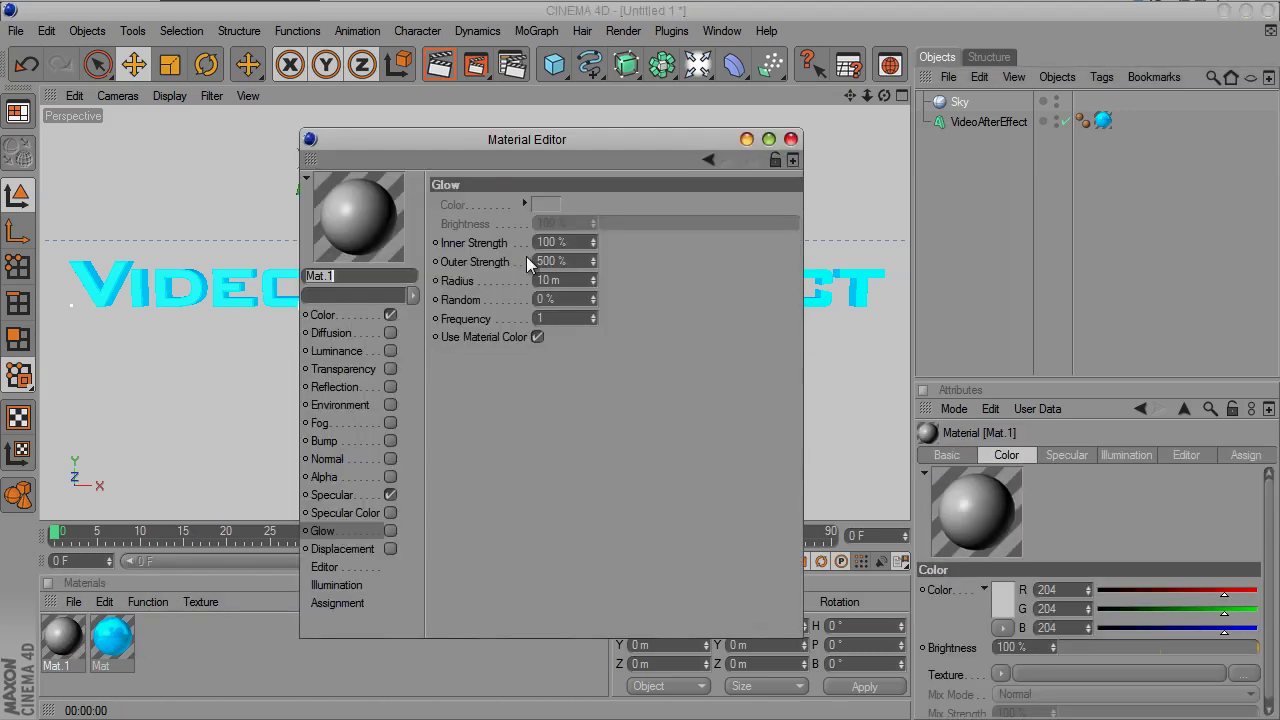
left_click(350, 314)
left_click(512, 214)
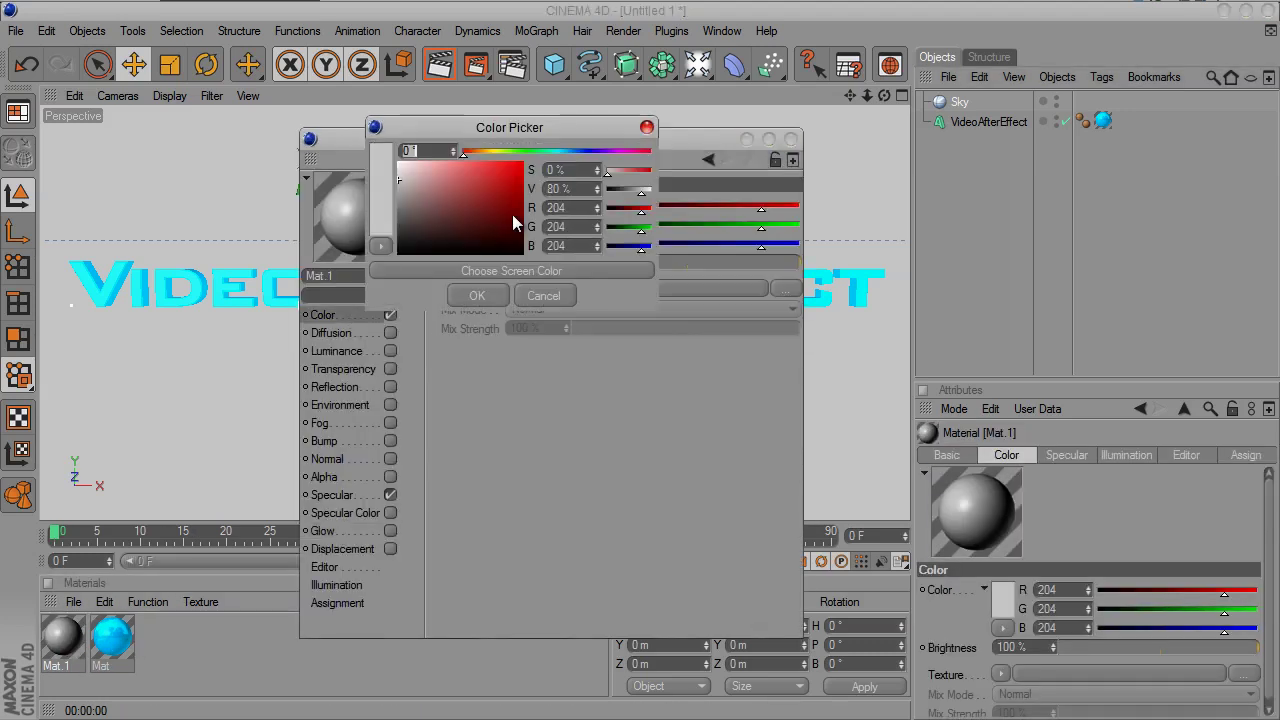
mouse_move(398, 196)
left_mouse_down()
mouse_move(397, 252)
mouse_move(373, 264)
mouse_move(412, 248)
mouse_move(396, 209)
left_mouse_up()
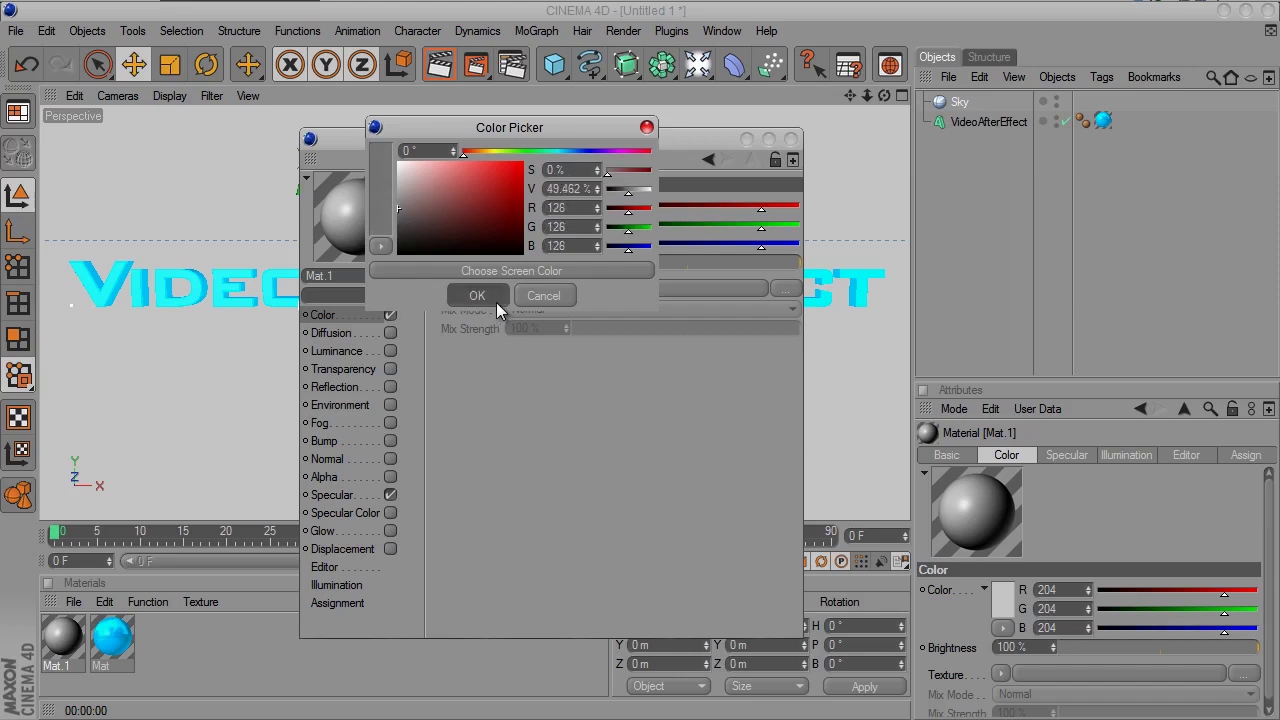
left_click(496, 302)
left_click(790, 140)
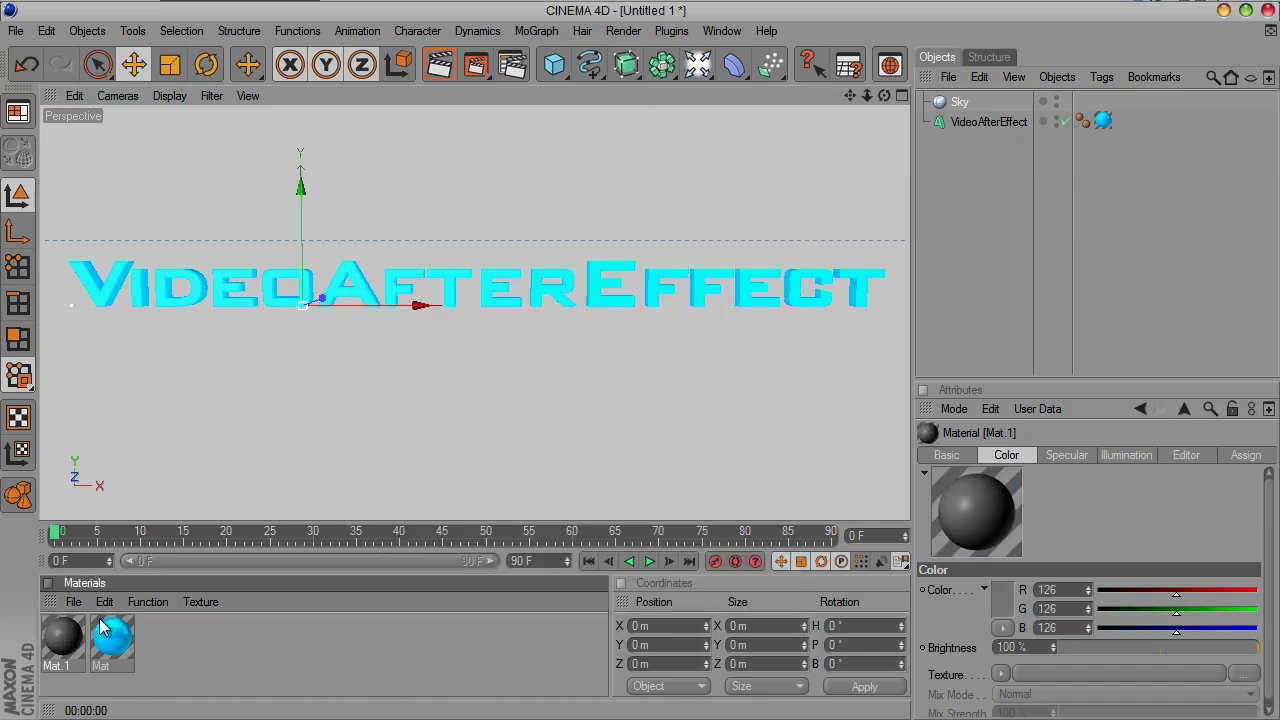
Apply the gray material to the Sky object and render the perspective view as a preview.
left_click_drag(62, 650, 957, 104)
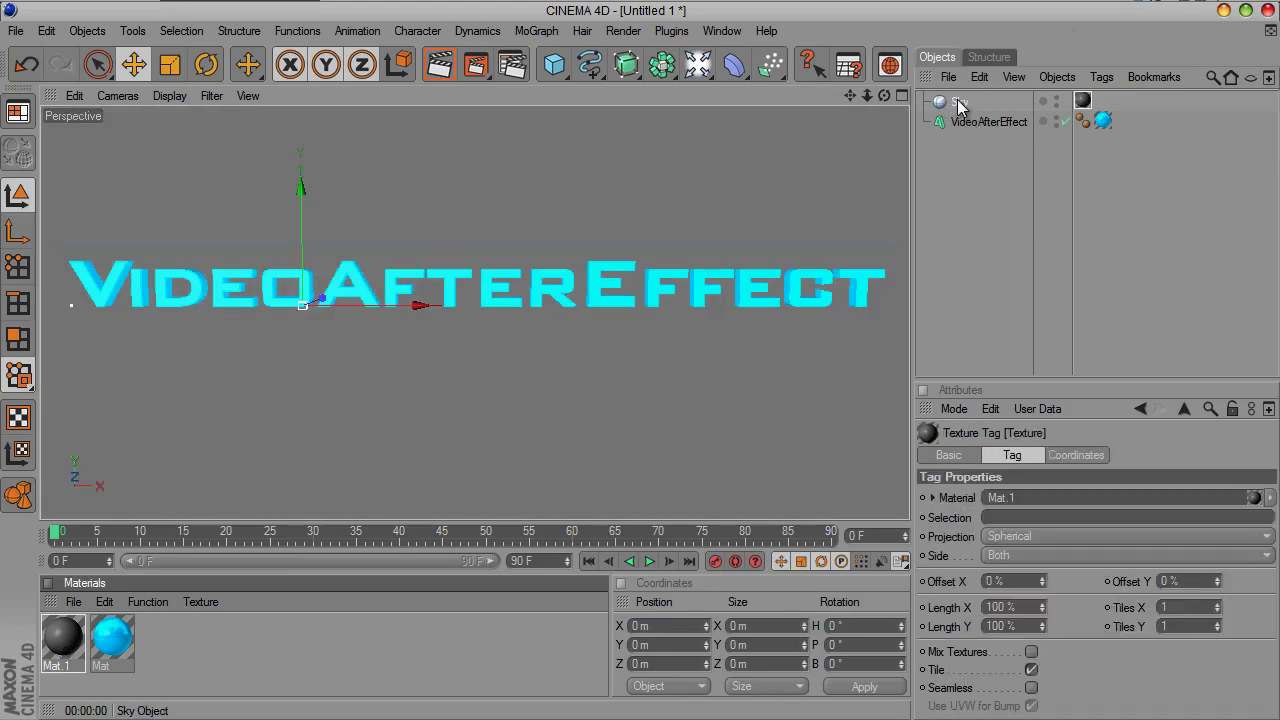
left_click(441, 68)
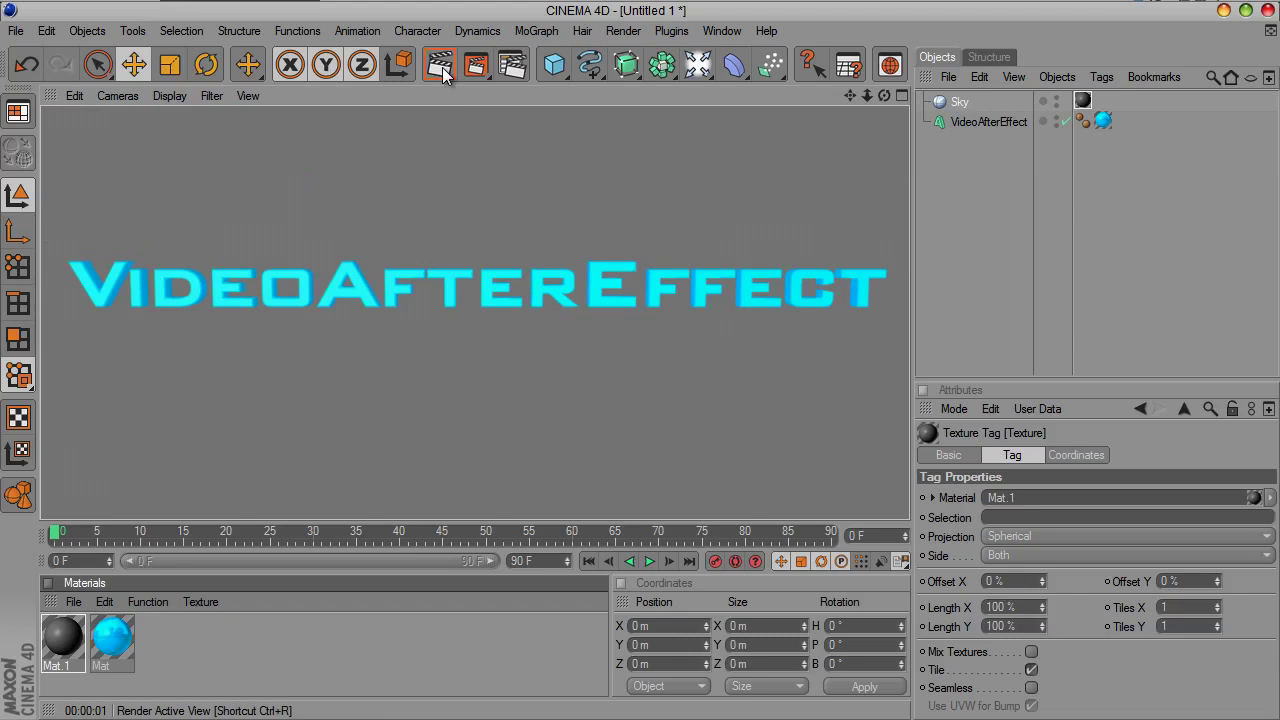
Add two omni lights to the scene.
left_click(697, 67)
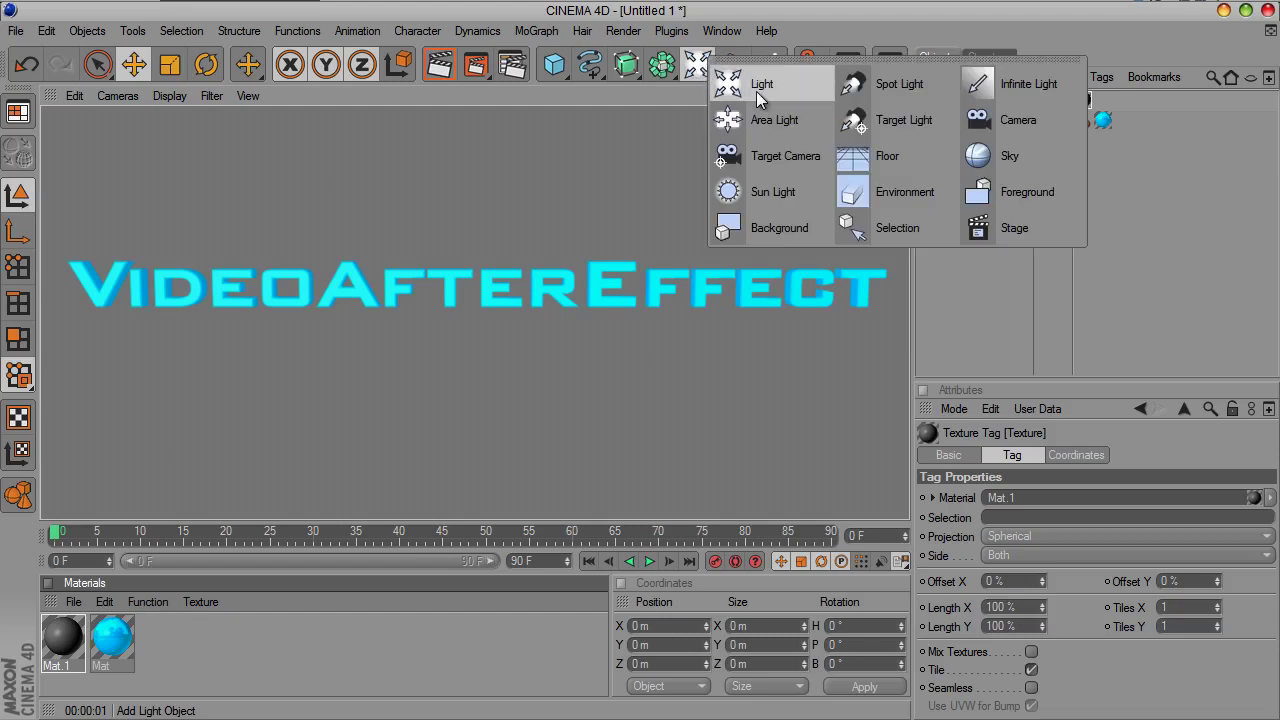
left_click(760, 86)
left_click(697, 64)
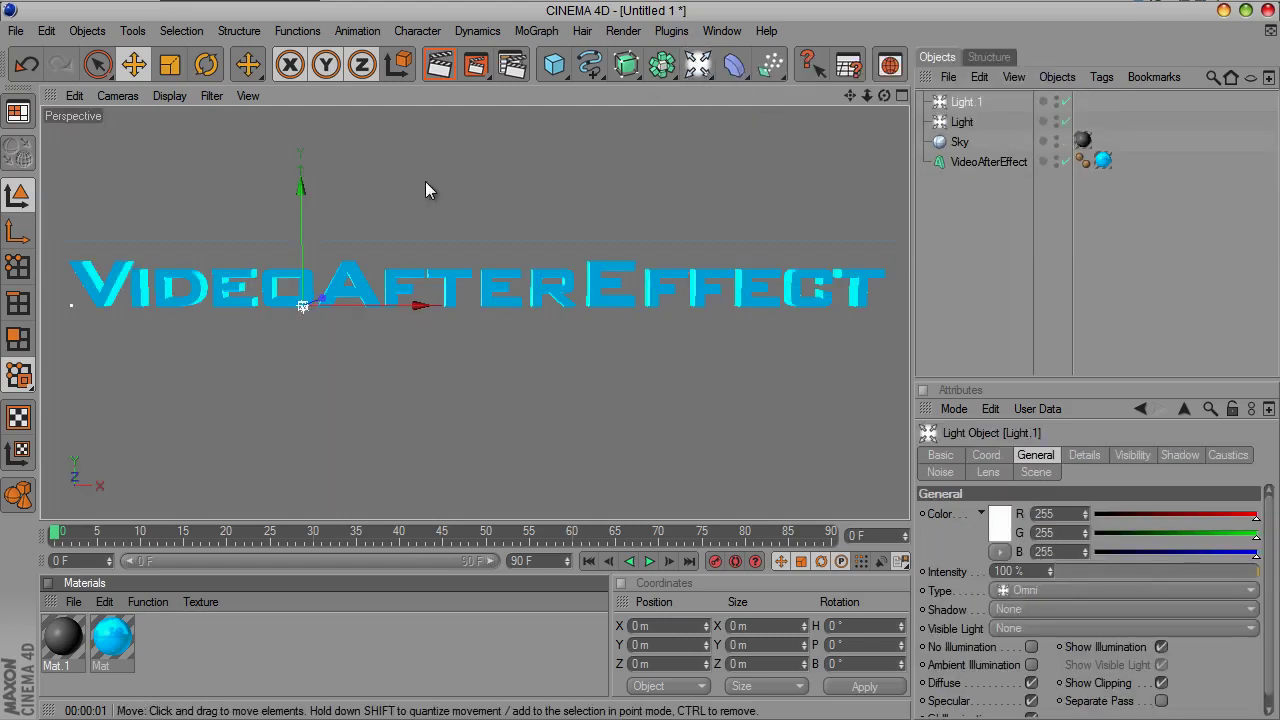
Move Light.1 to about -1333 m on Z, and Light to about X 1194 m, Y -110 m, Z -271 m.
mouse_move(323, 300)
left_mouse_down()
mouse_move(586, 443)
mouse_move(536, 477)
mouse_move(640, 362)
mouse_move(556, 434)
mouse_move(640, 361)
mouse_move(615, 415)
mouse_move(331, 297)
left_mouse_up()
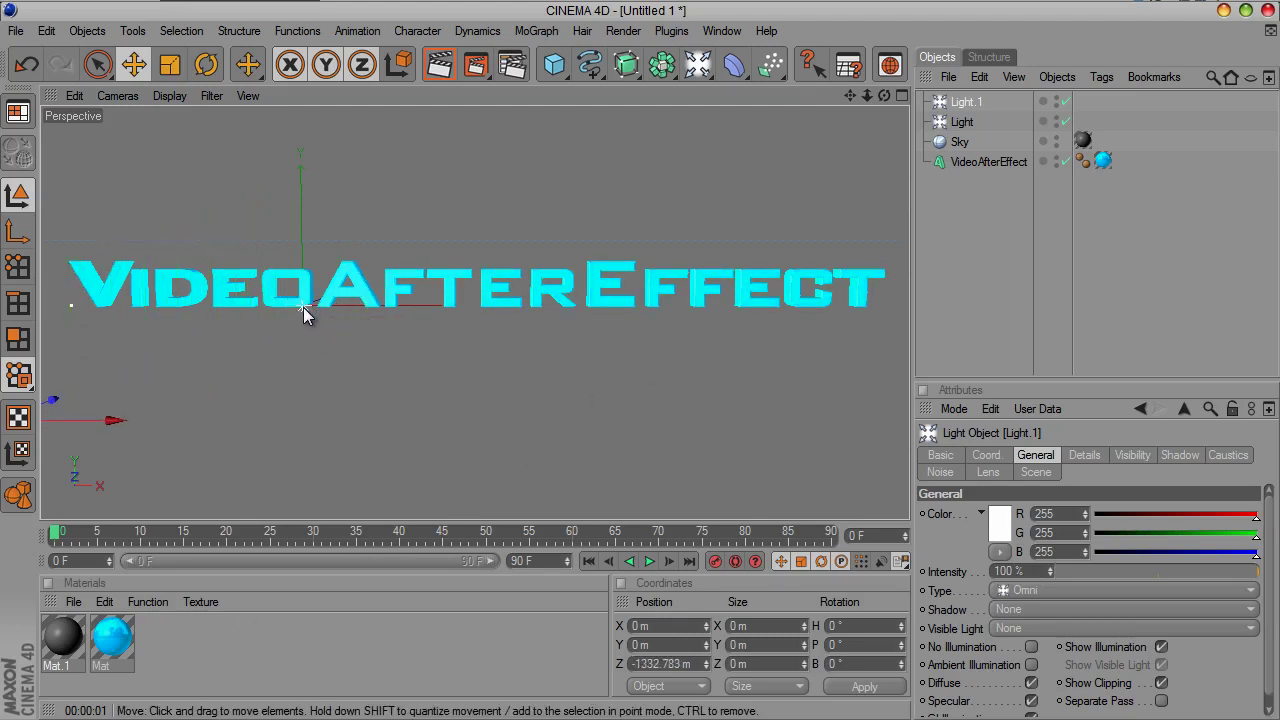
left_click(960, 122)
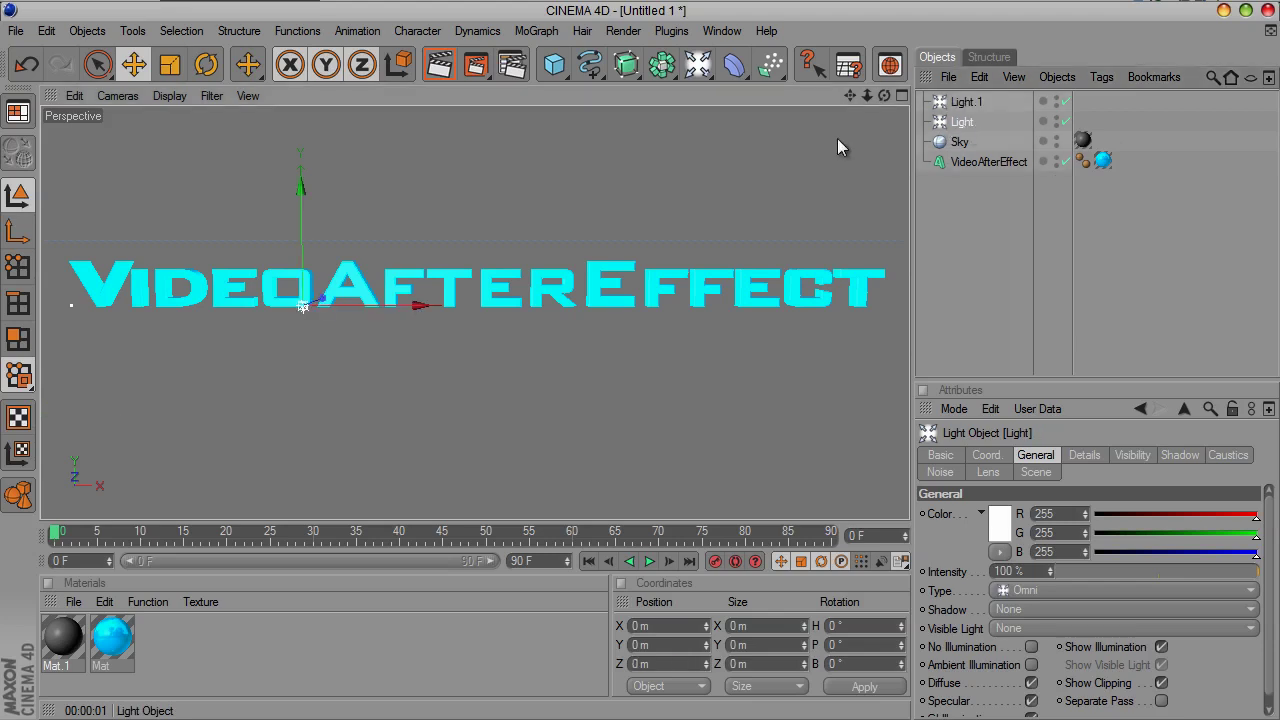
left_click_drag(403, 300, 651, 364)
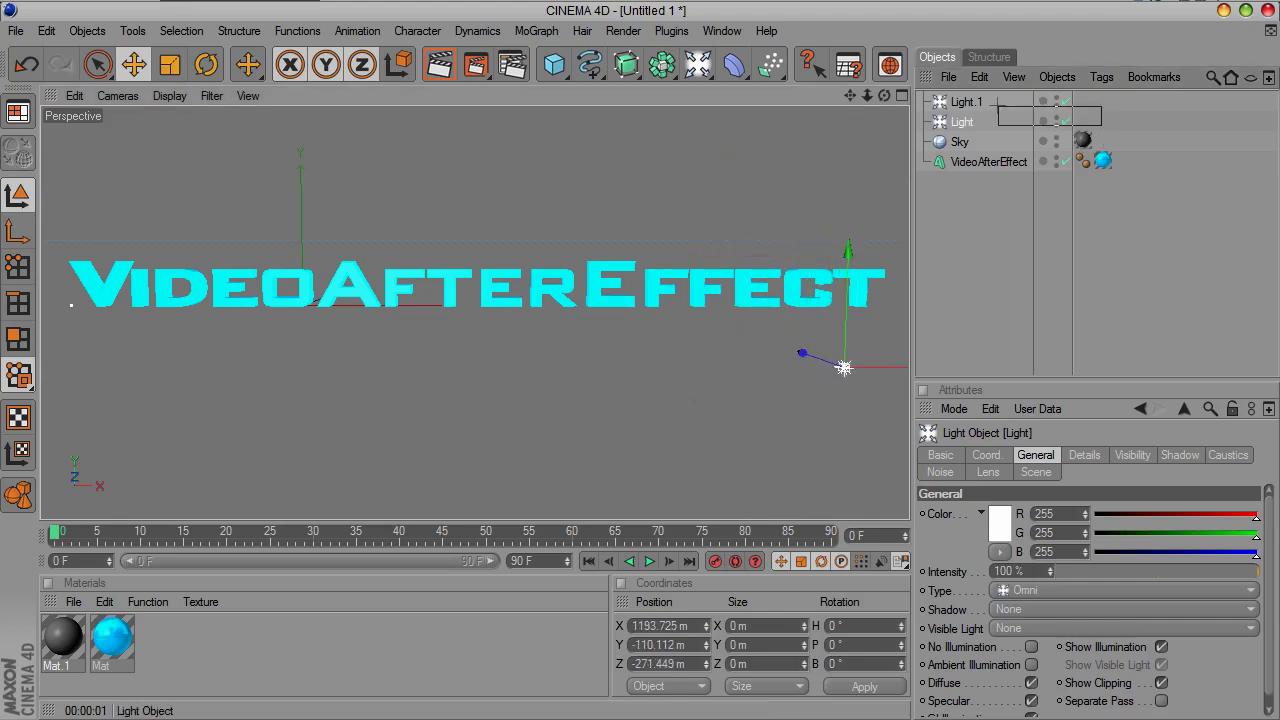
Select both lights and group them under a null object.
left_click(983, 104)
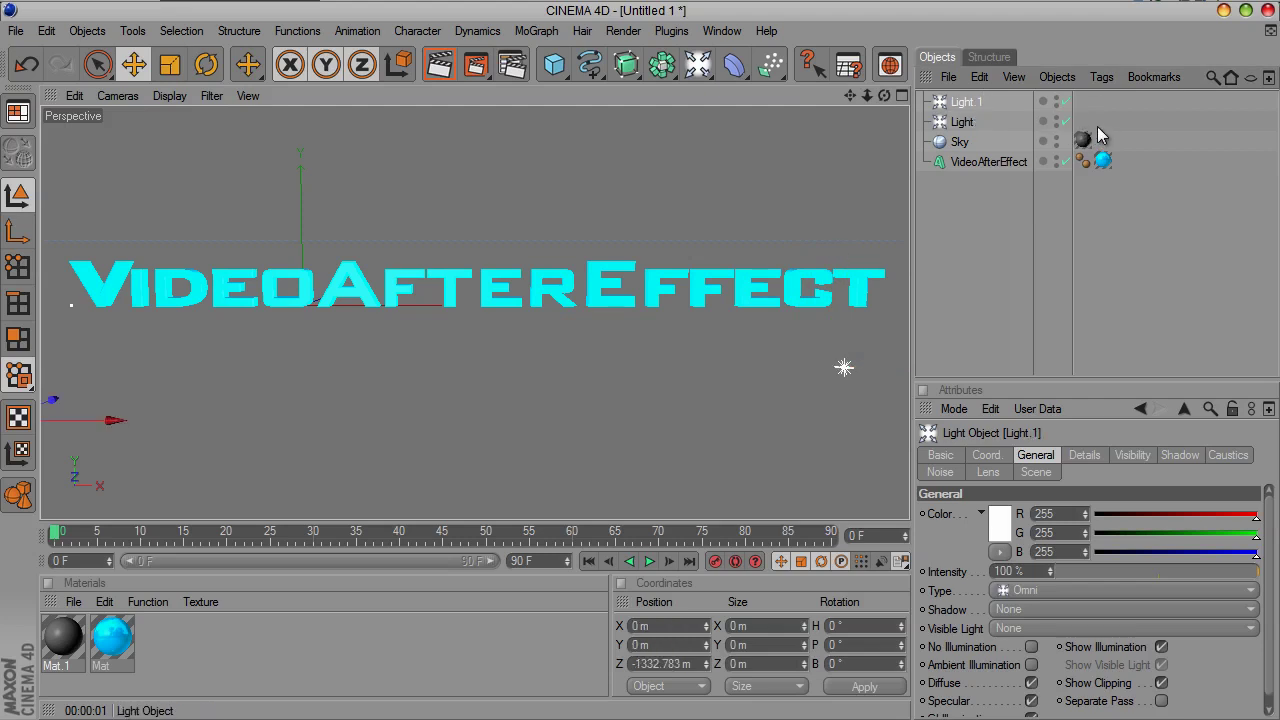
left_click_drag(1097, 125, 963, 110)
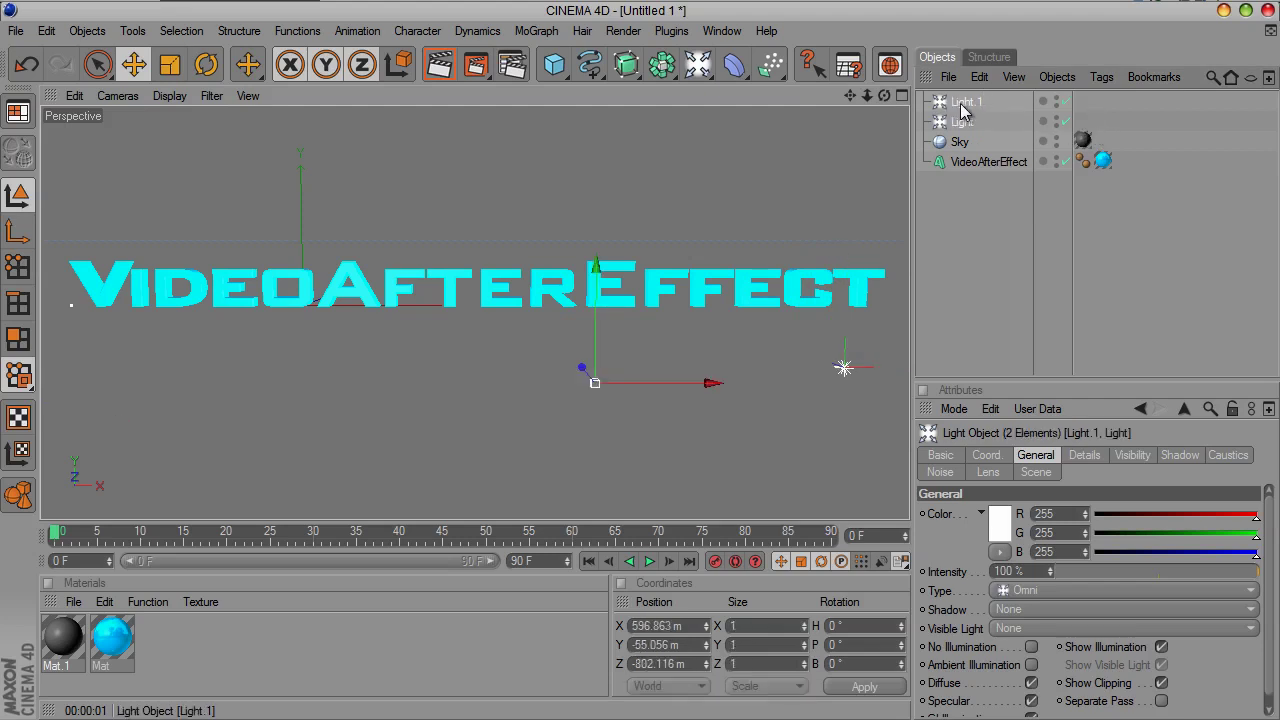
key("alt+g")
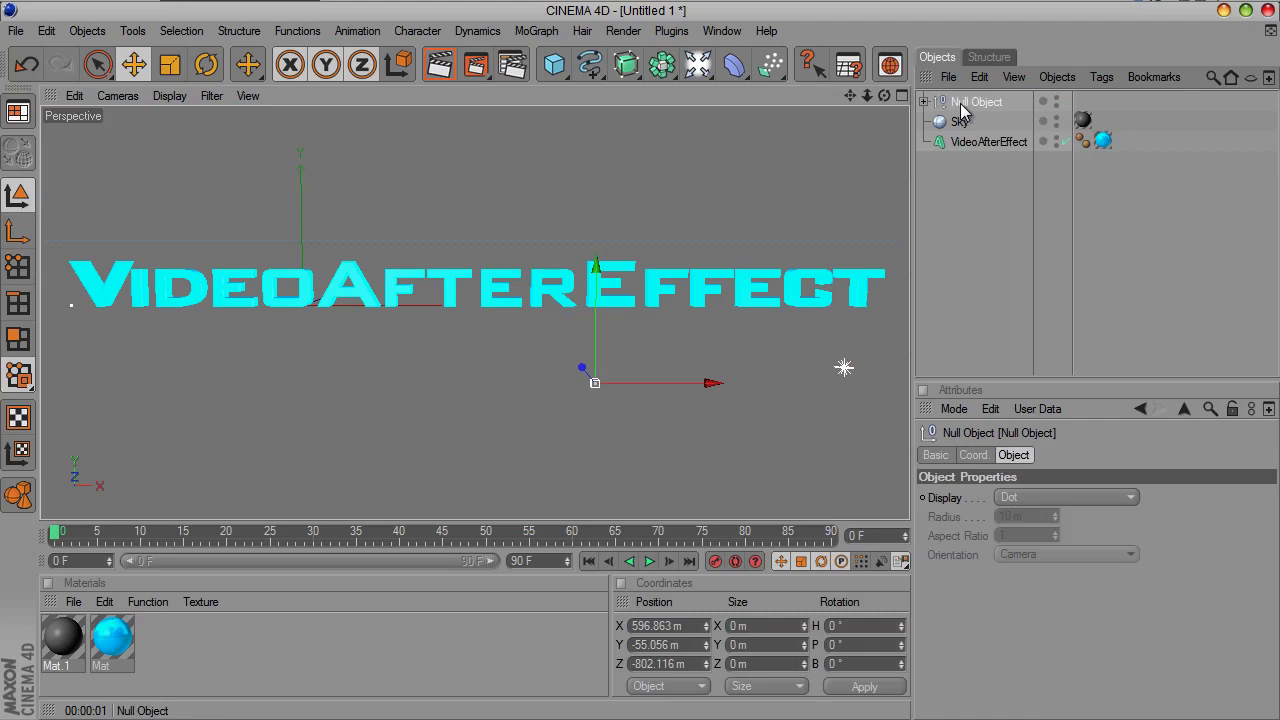
Rename the null object that groups the two lights as "Lights".
double_click(962, 104)
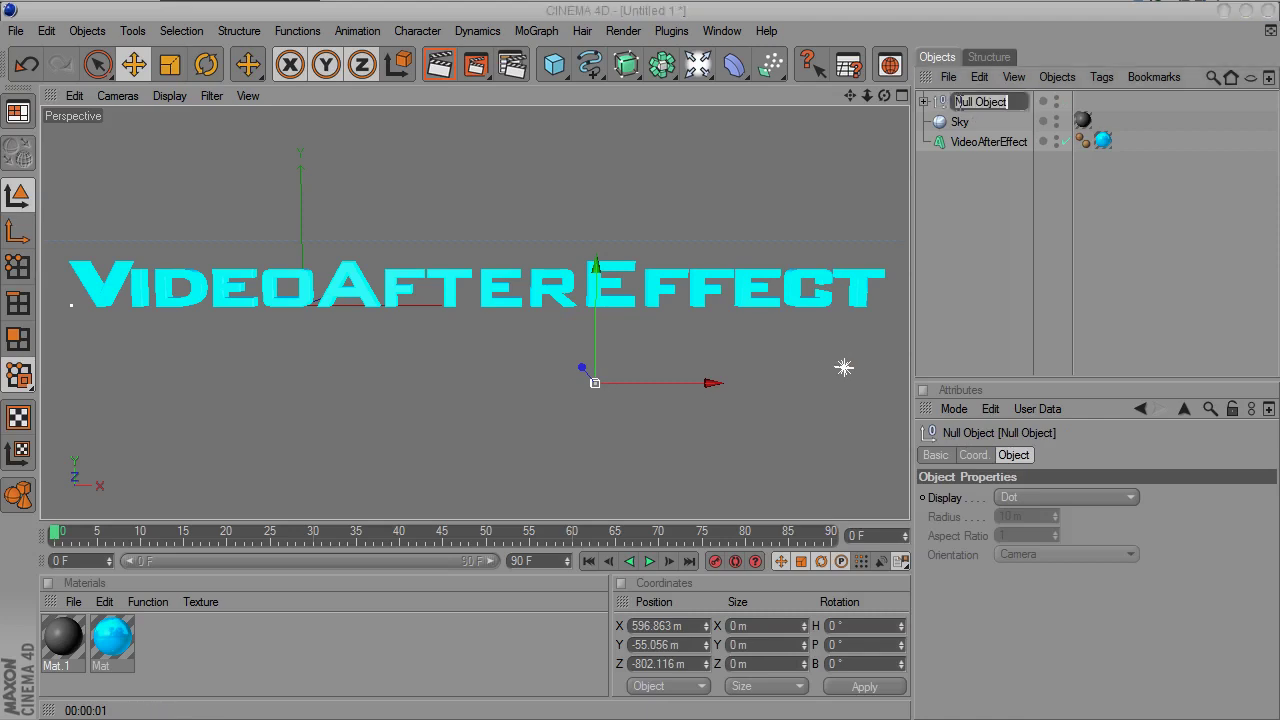
type("Lights")
key("Return")
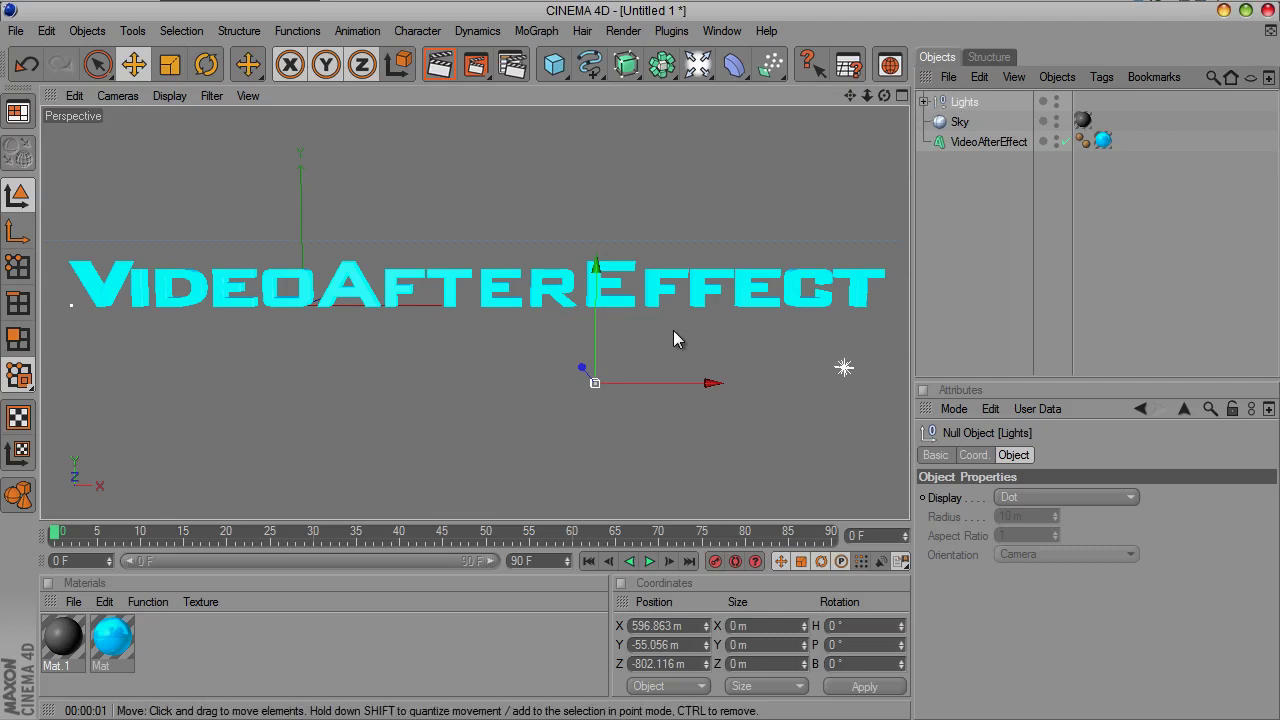
Move the Lights group along X to about 612 m and render the perspective view as a preview.
mouse_move(681, 382)
left_mouse_down()
mouse_move(641, 362)
mouse_move(660, 370)
left_mouse_up()
left_click(441, 67)
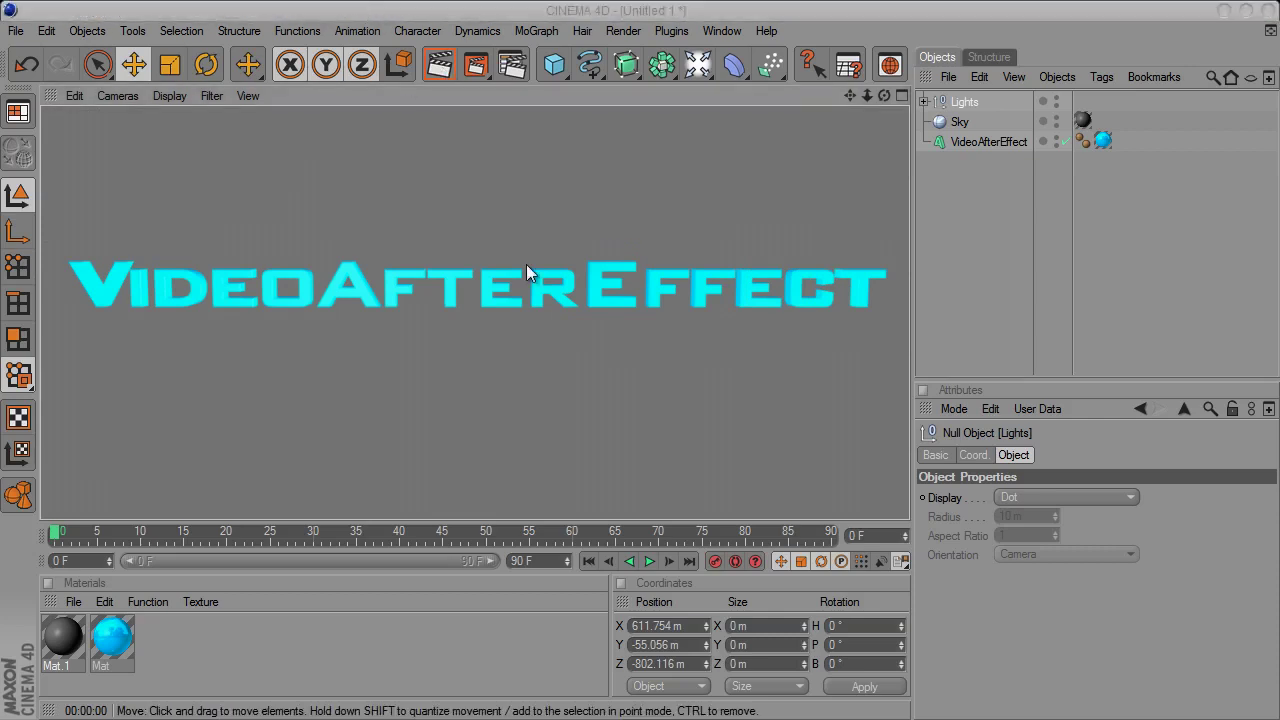
left_click(896, 279)
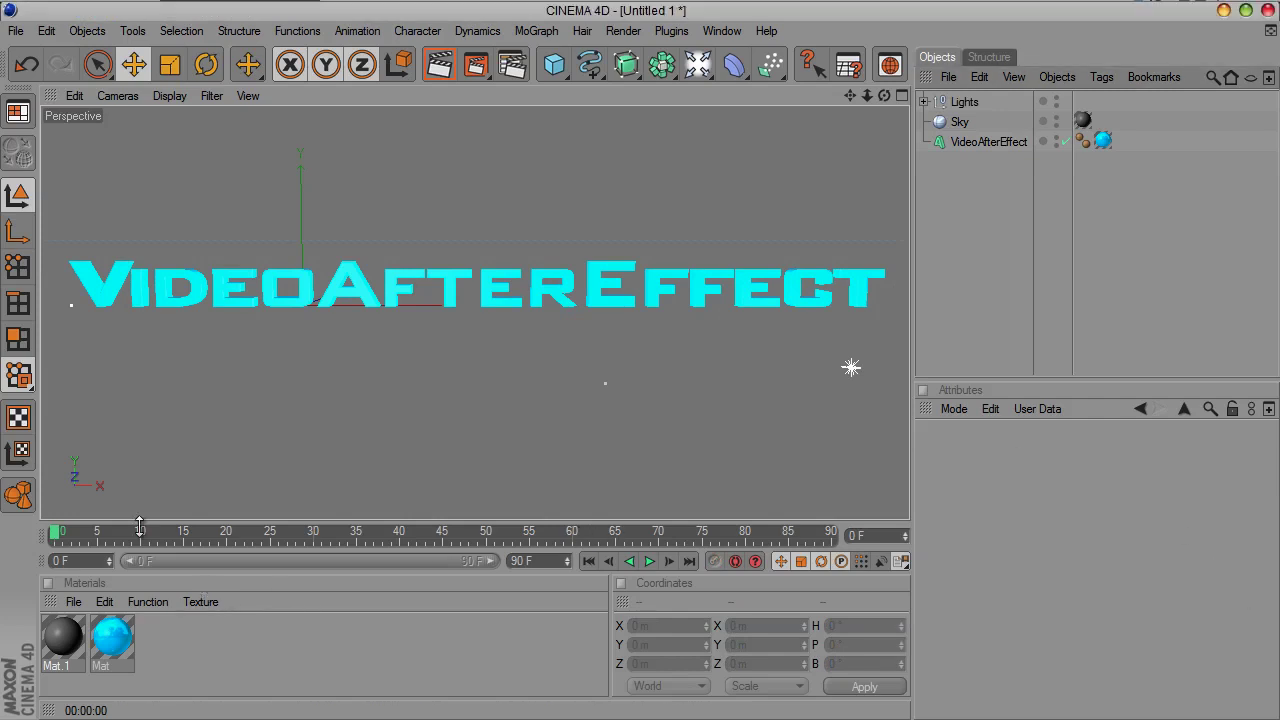
Record a keyframe for the VideoAfterEffect text at frame 0 and another at frame 60 with the text moved to about 2224 m on X.
left_click(365, 298)
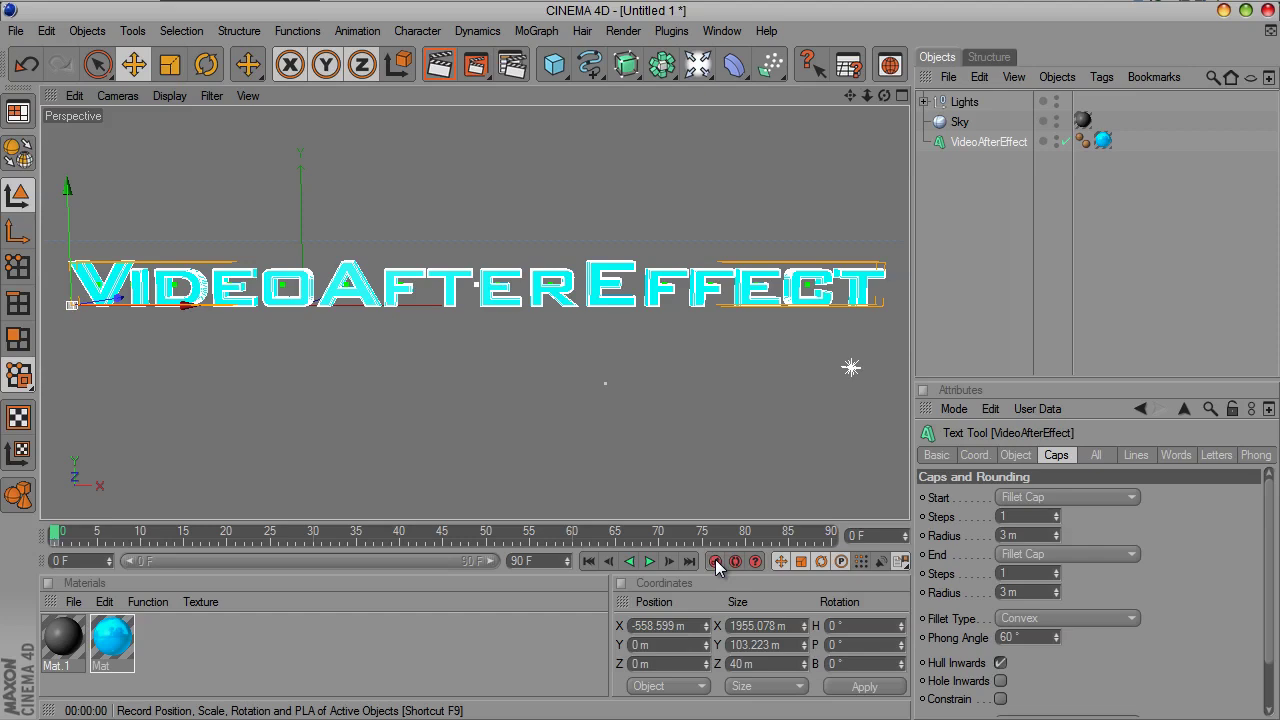
left_click_drag(55, 538, 328, 538)
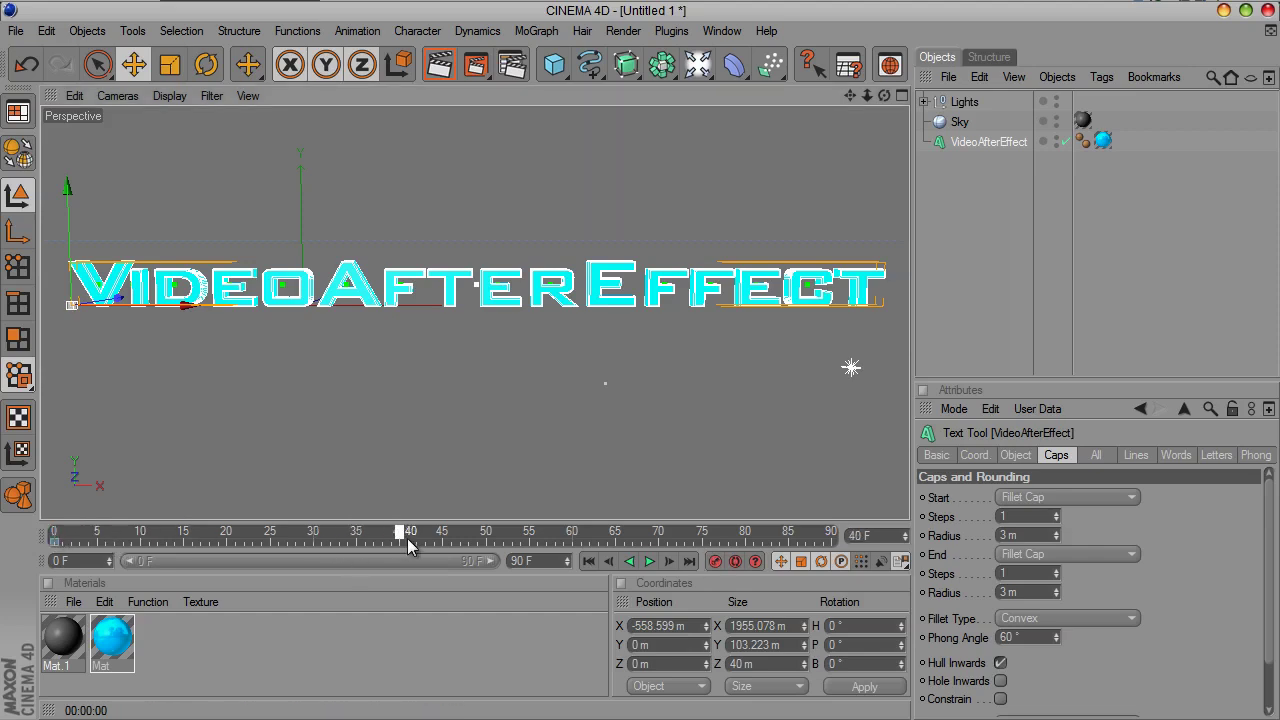
left_click_drag(462, 532, 577, 530)
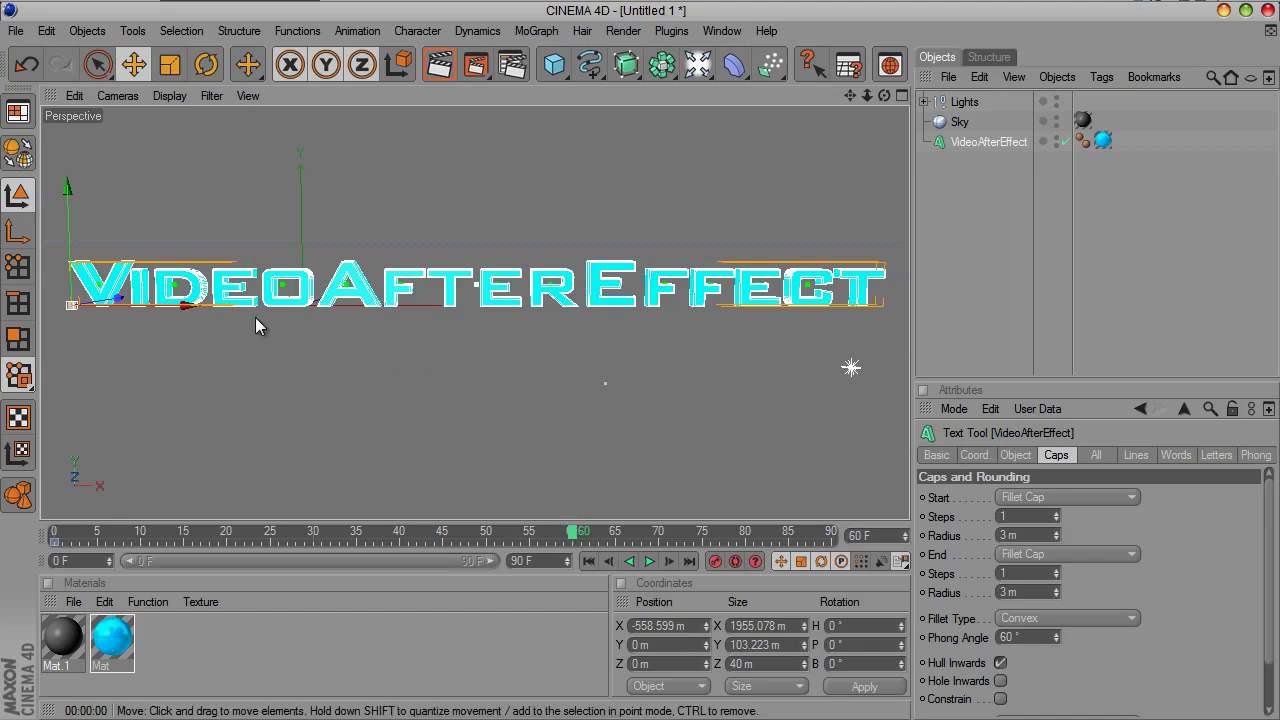
left_click_drag(189, 306, 644, 360)
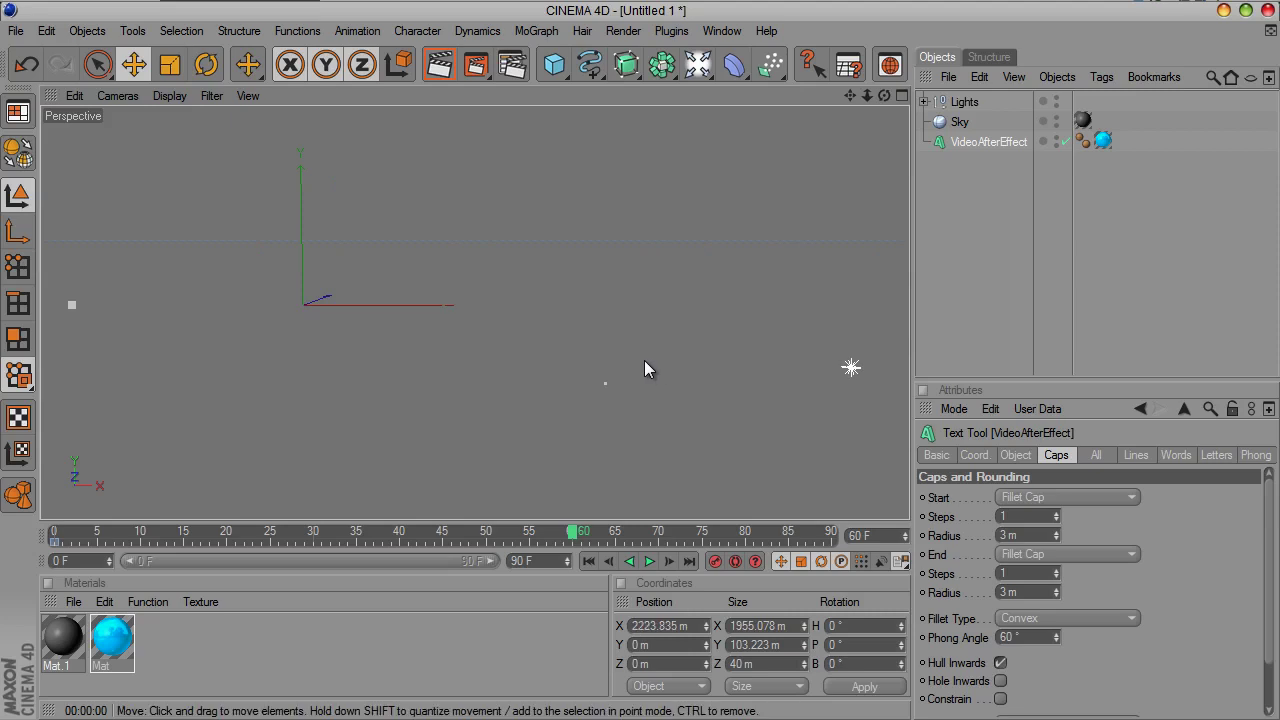
left_click(716, 563)
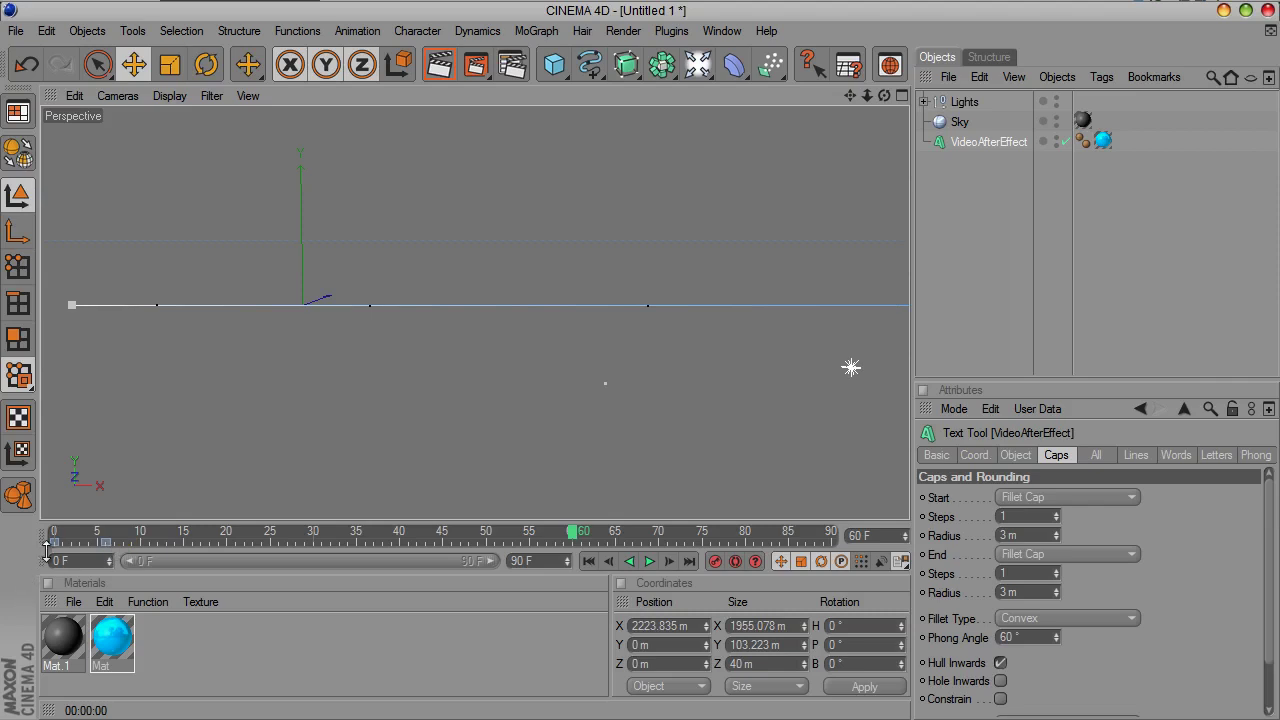
Swap the text's two keyframes, placing the off-screen position at frame 0 and the original position at frame 60.
left_click_drag(51, 542, 274, 552)
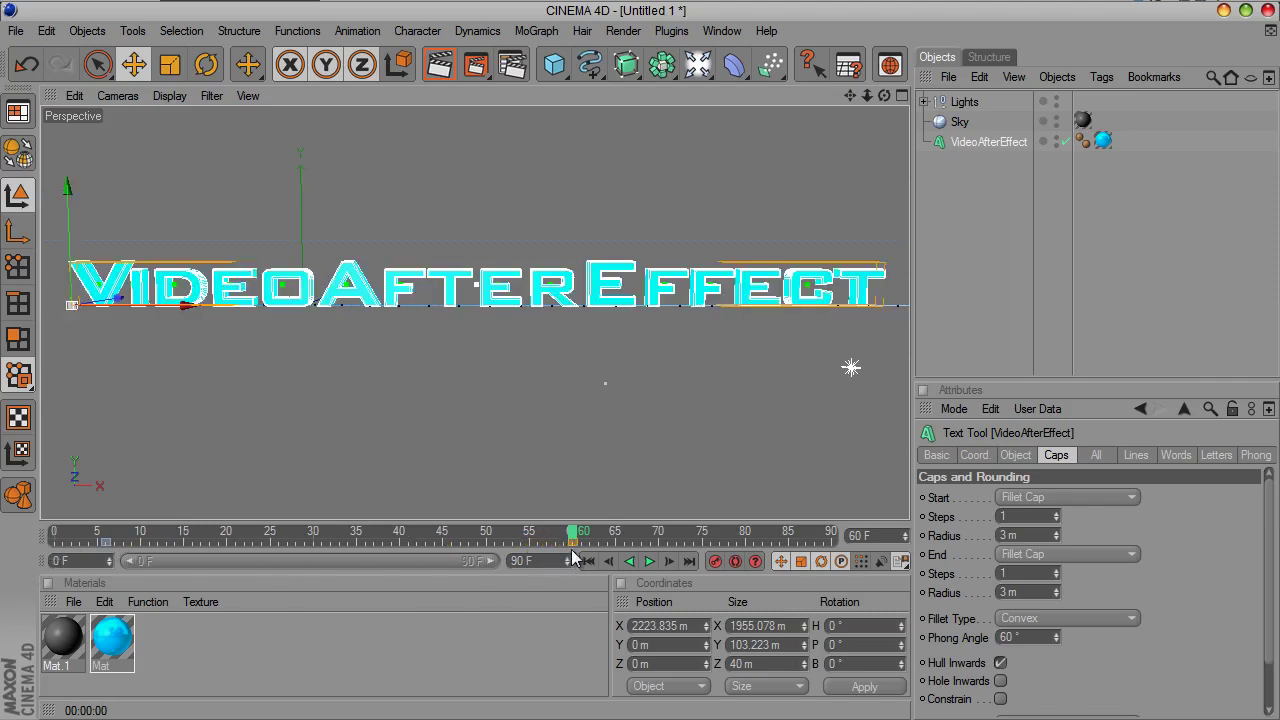
left_click_drag(571, 549, 572, 549)
Play the animation from the start to check the text's slide-in, and return to frame 0.
left_click(650, 561)
left_click(650, 561)
left_click(590, 561)
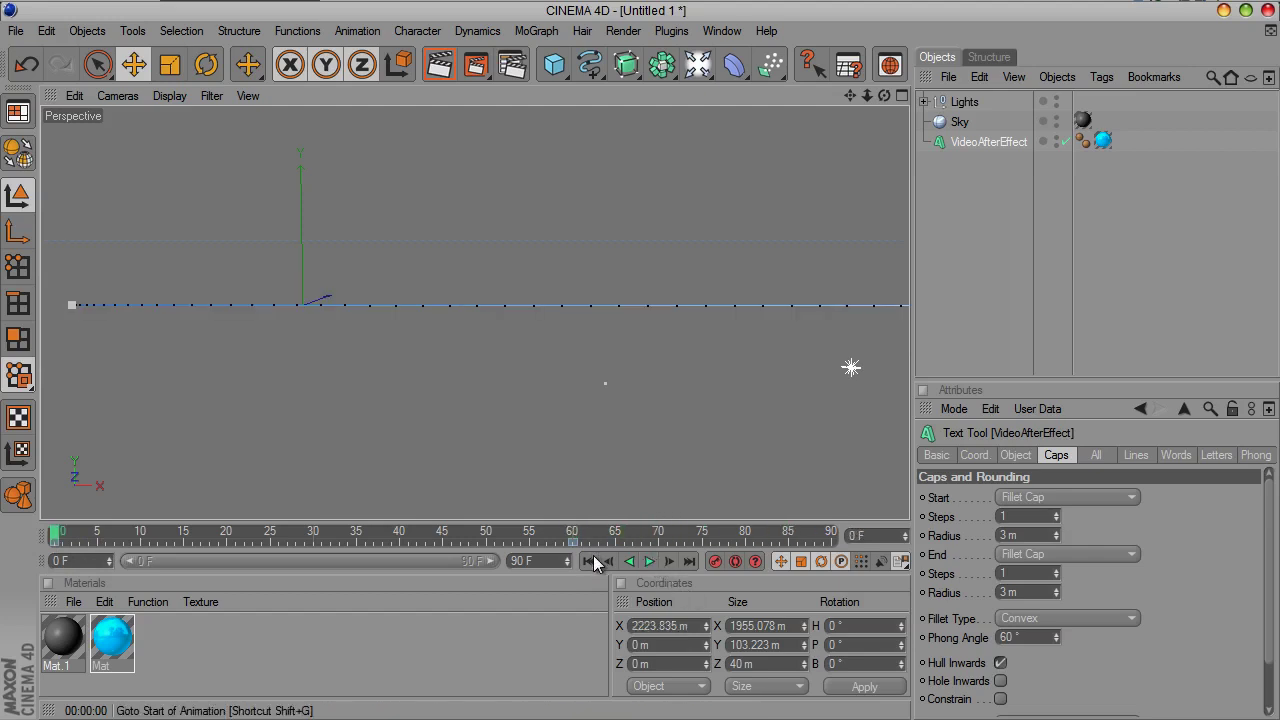
left_click(650, 561)
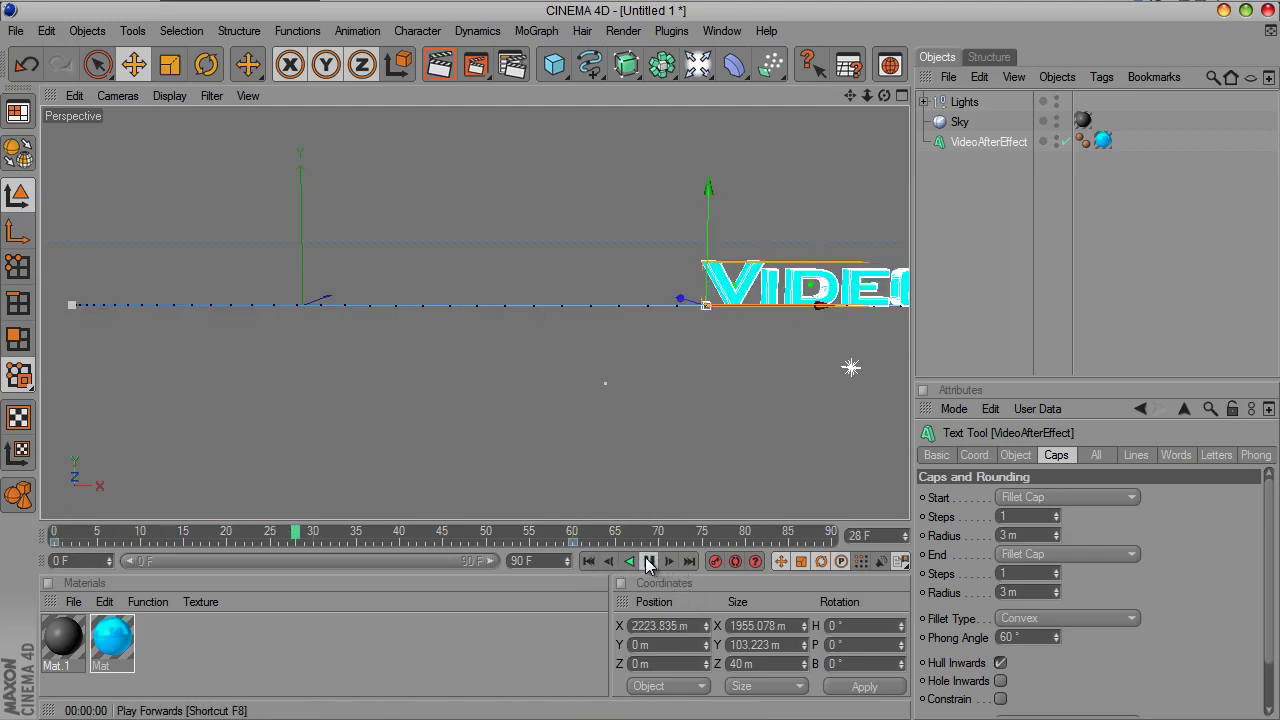
left_click(648, 561)
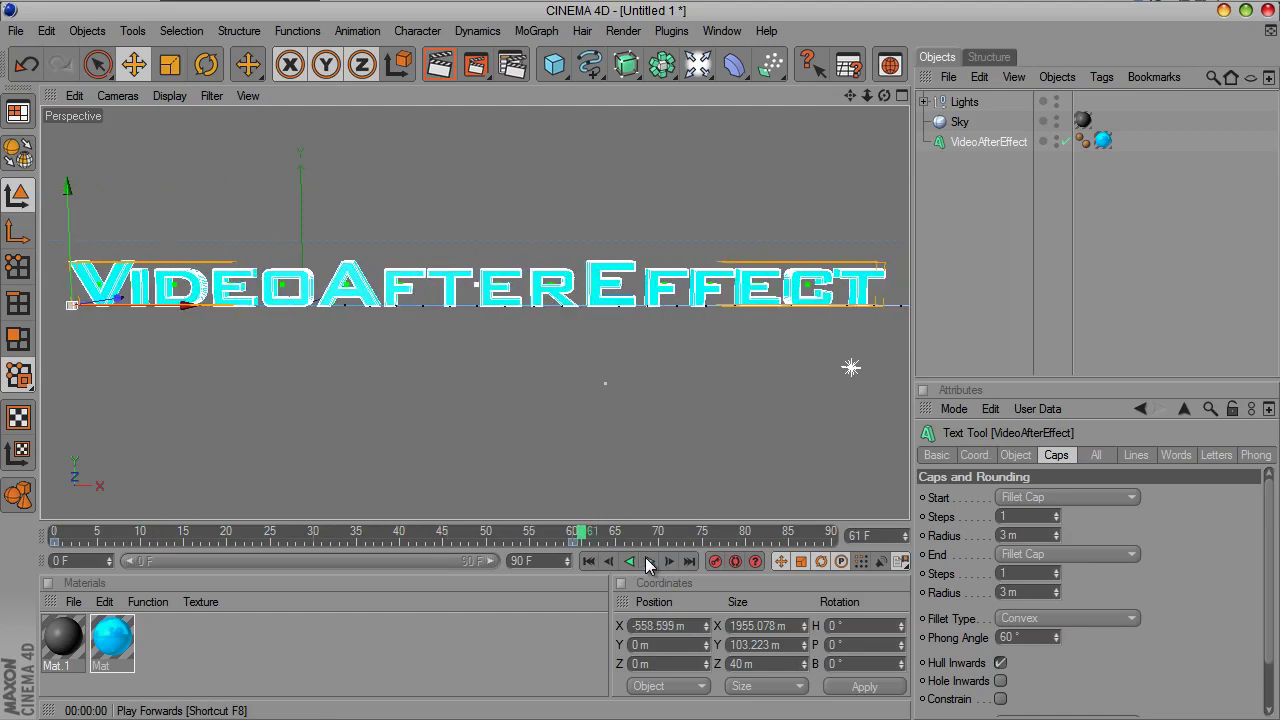
left_click(588, 561)
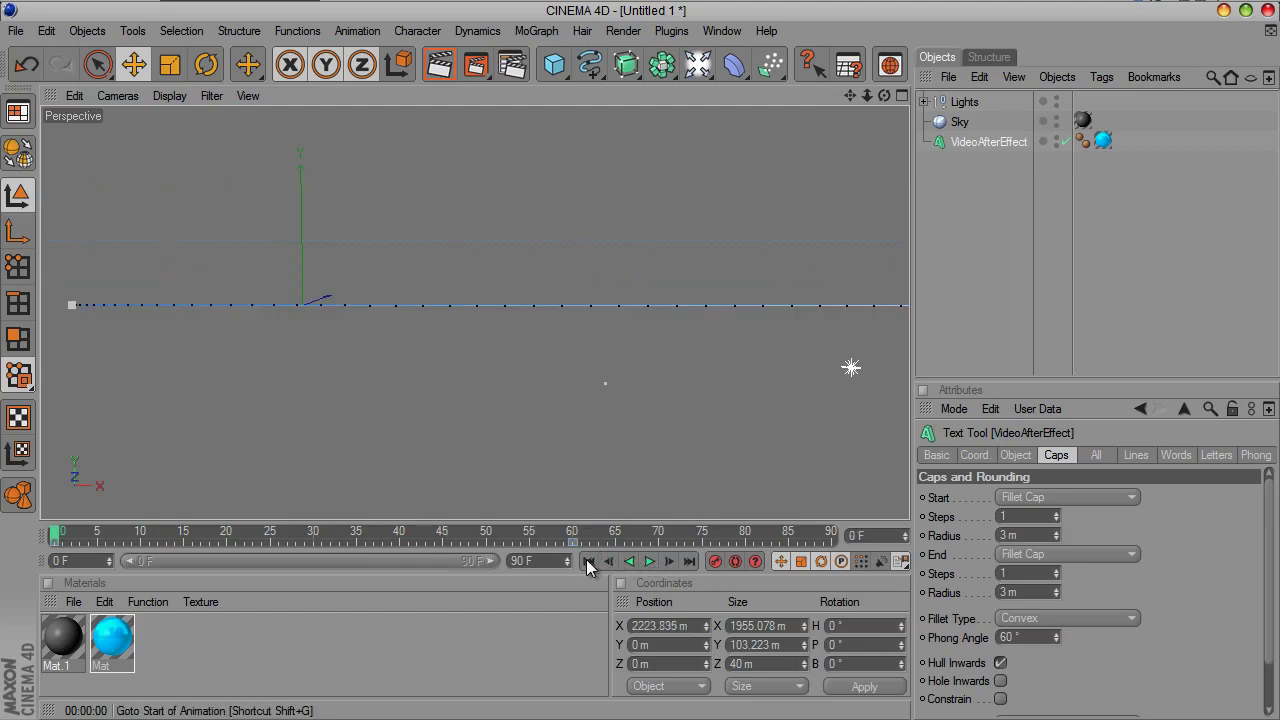